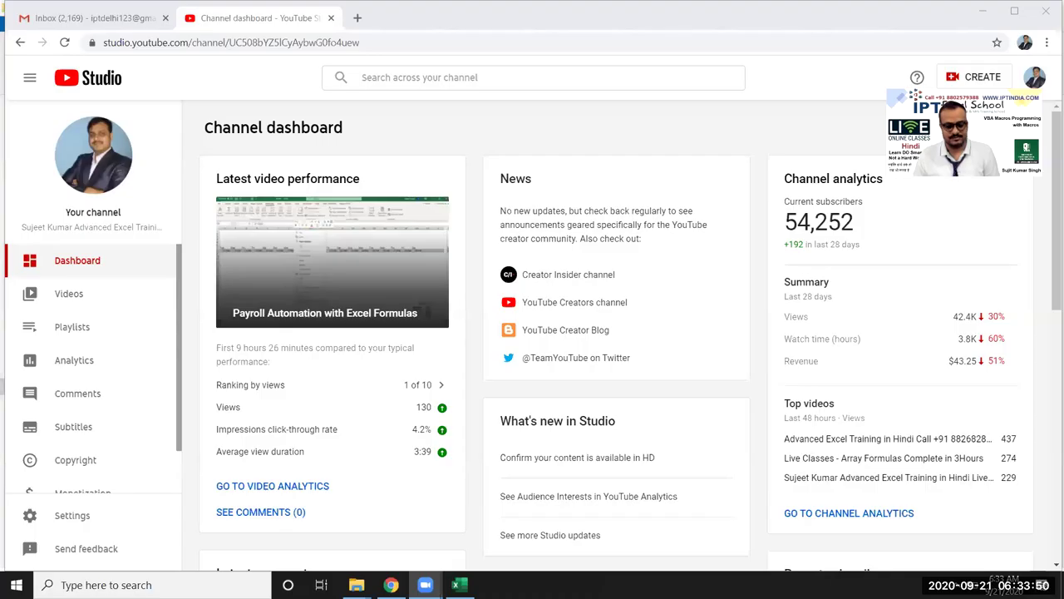
Minimize the YouTube Studio browser window to show the Windows desktop.
key(super+d)
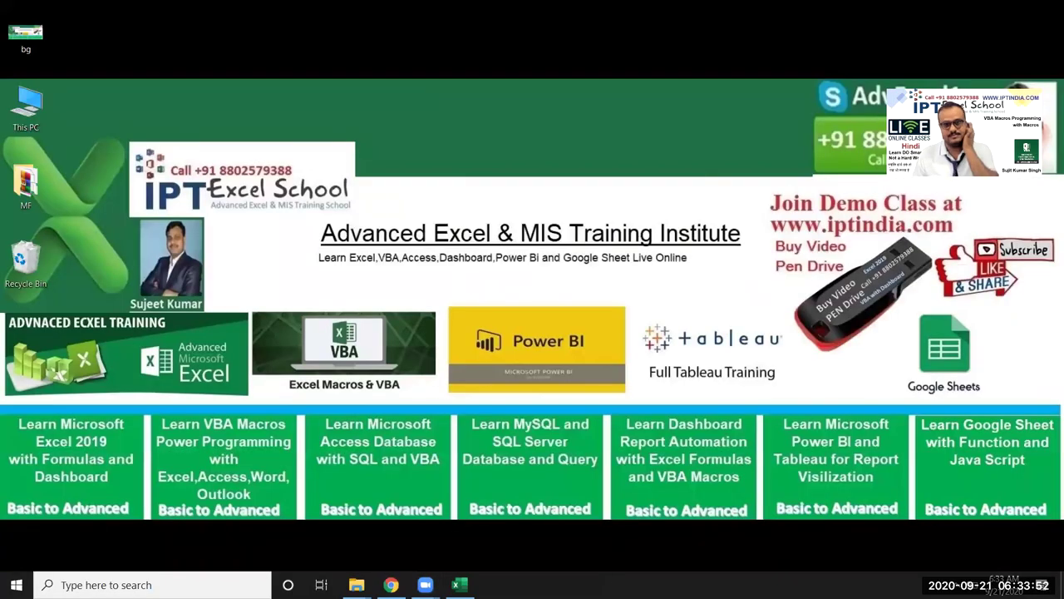
Bring up the blank Book1 workbook, select cells D9, A2 and A1, and show the Developer tab.
click(455, 584)
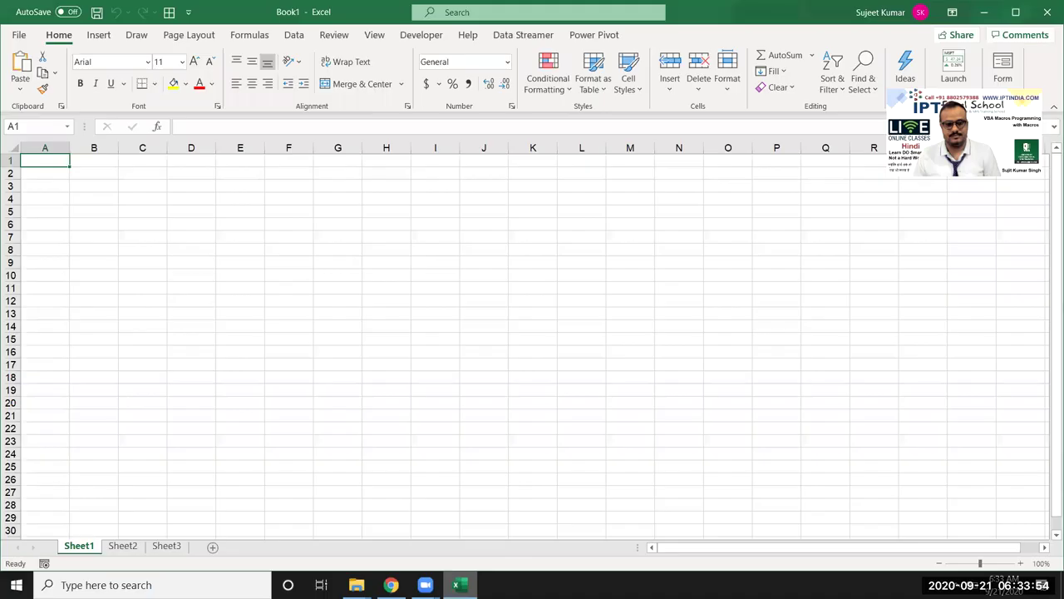
click(190, 259)
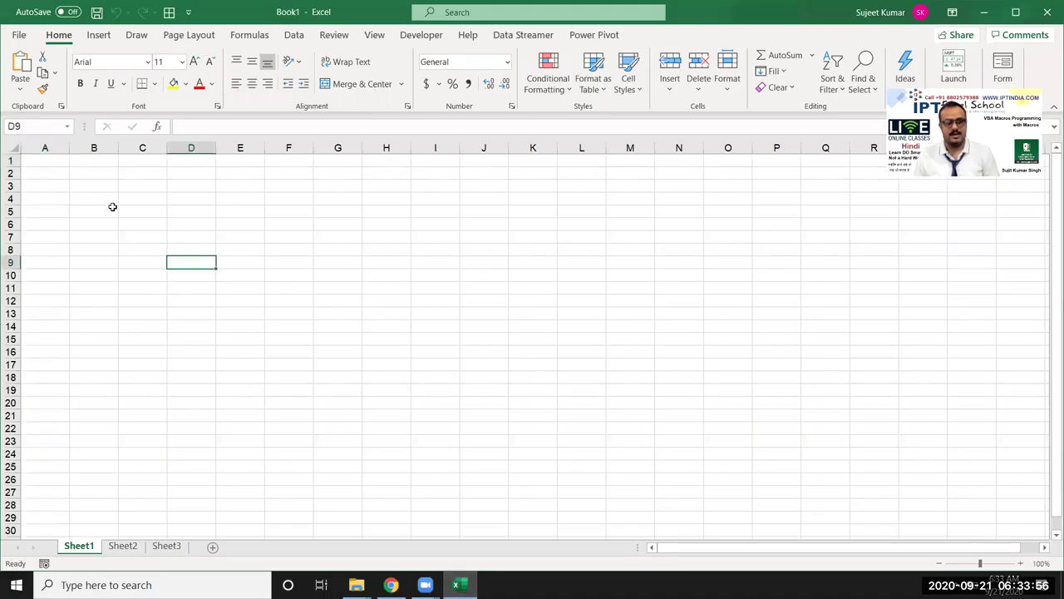
click(52, 171)
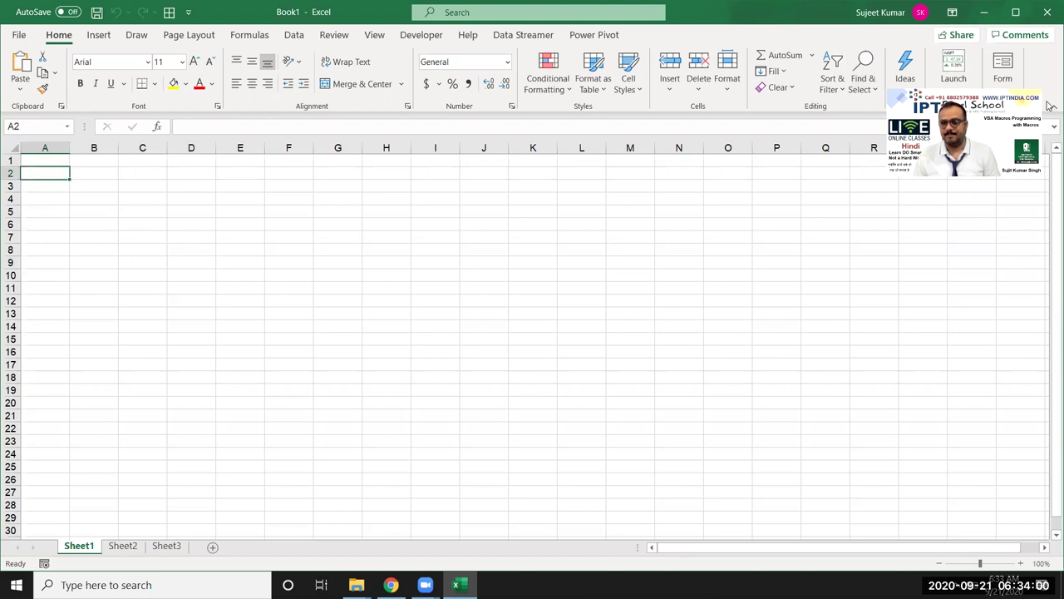
click(68, 162)
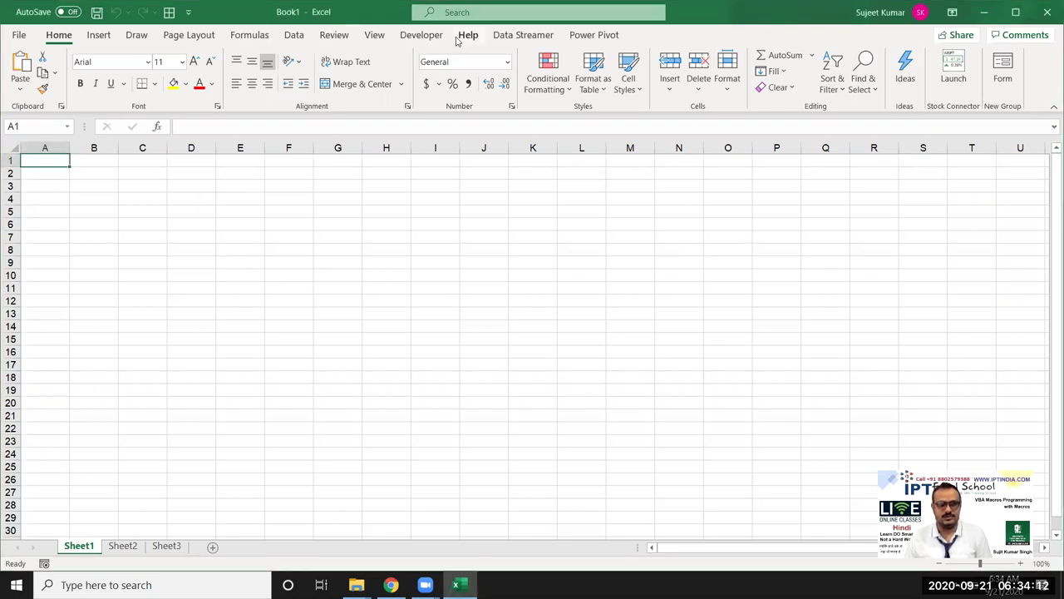
click(422, 35)
Open the Visual Basic editor and insert a new Module1 into Book1.
click(28, 84)
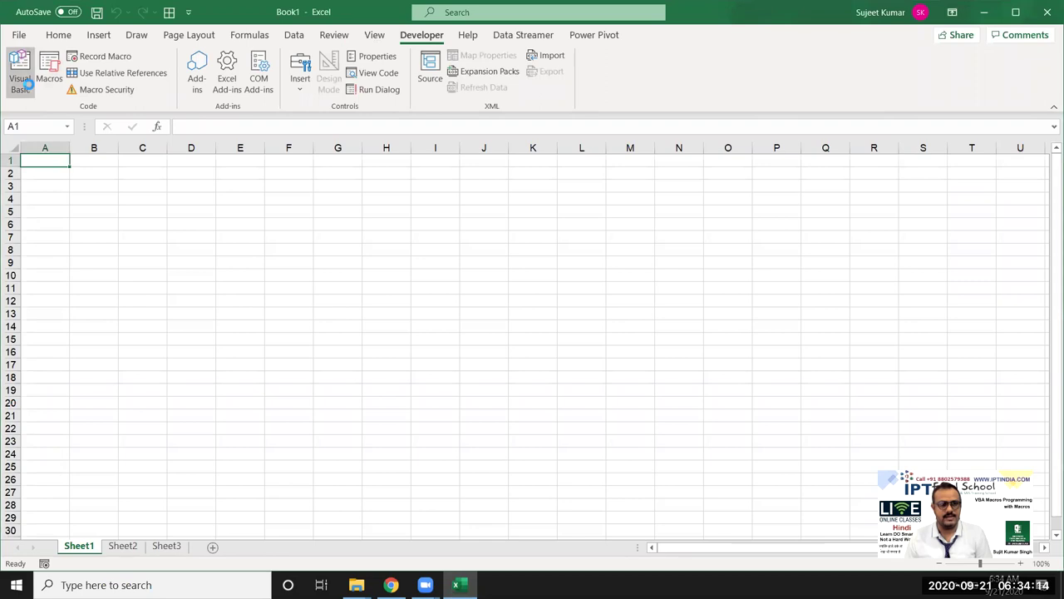
click(60, 105)
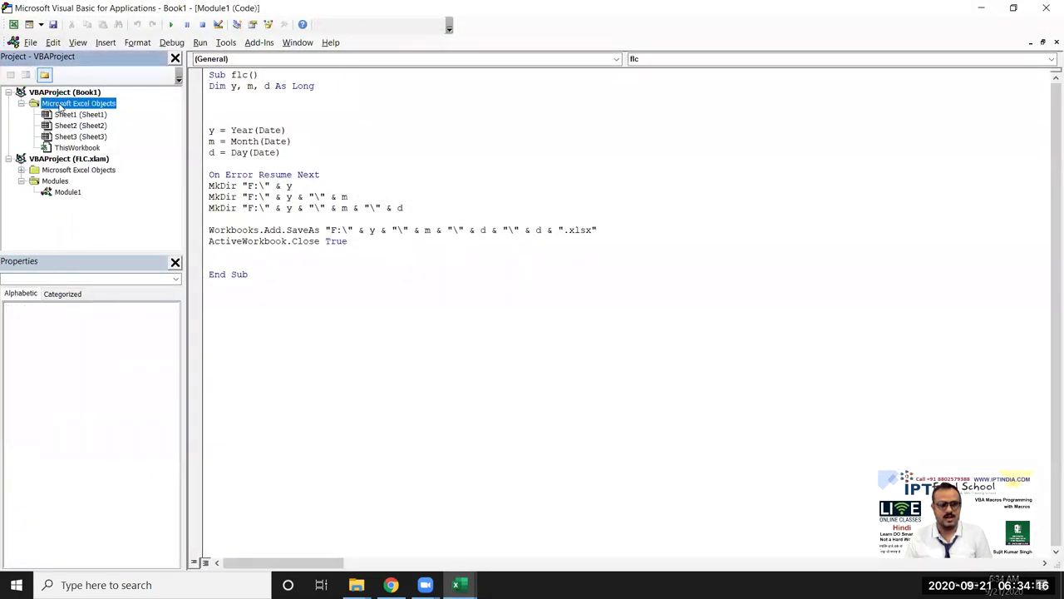
click(105, 42)
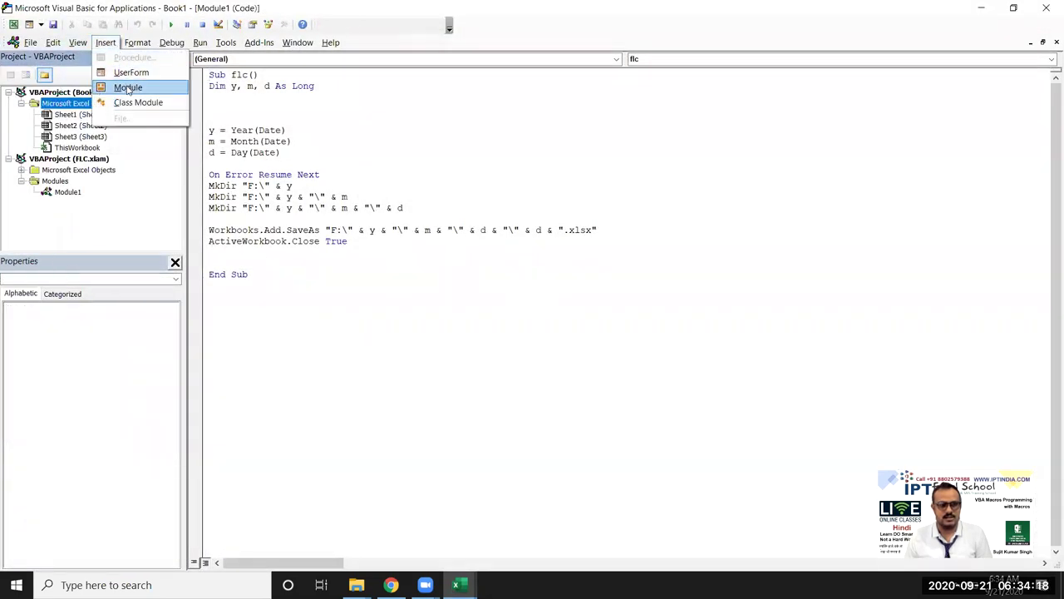
click(129, 88)
Declare Sub rr and begin a line setting A1's value to "Name".
text(sub rr)
key(Return)
key(Return)
key(Return)
key(Return)
key(Return)
text(range()
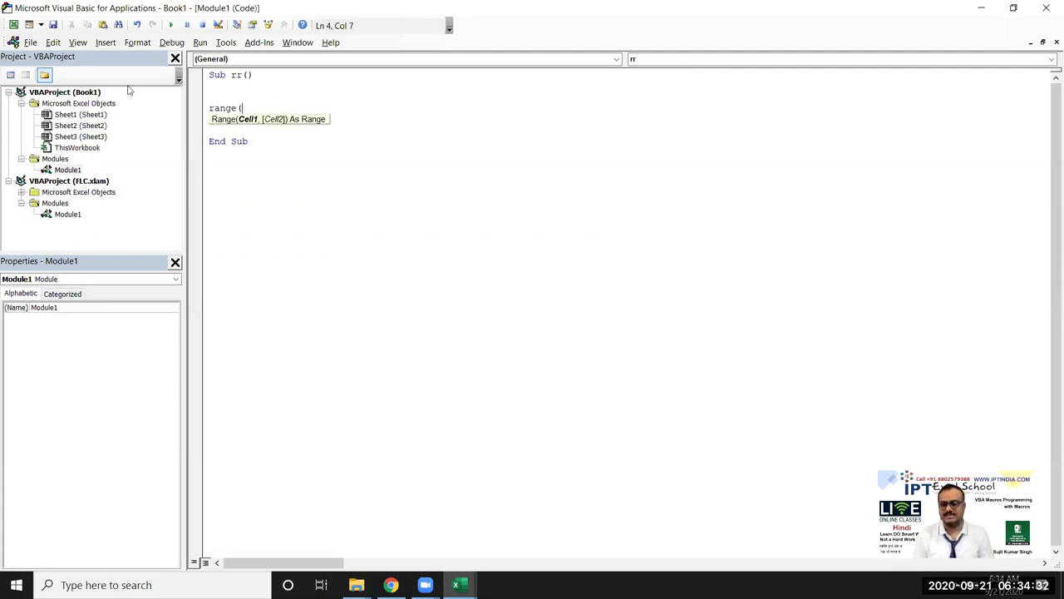
text(")
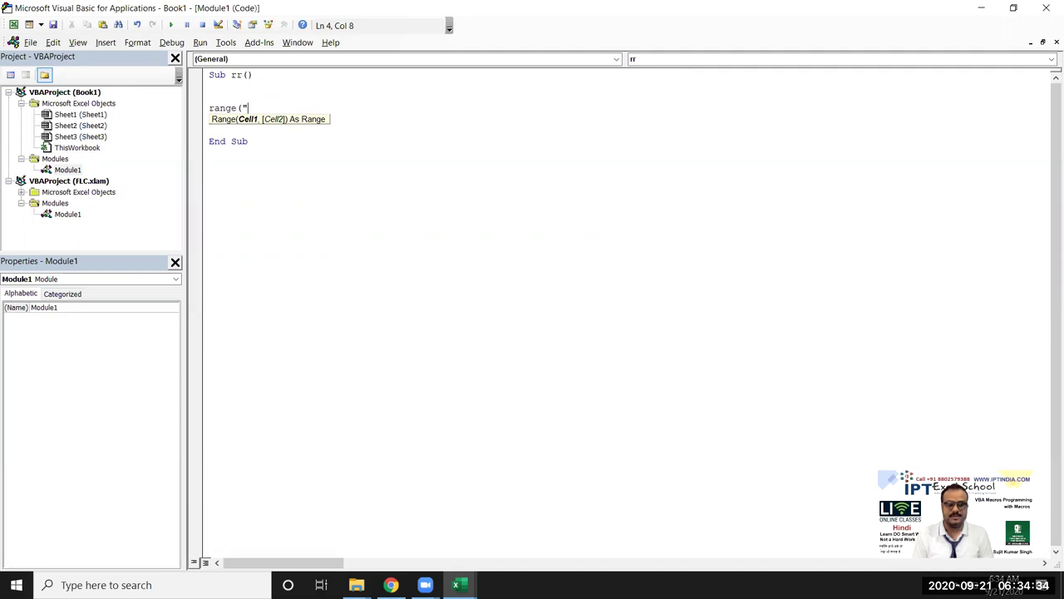
text(A1)
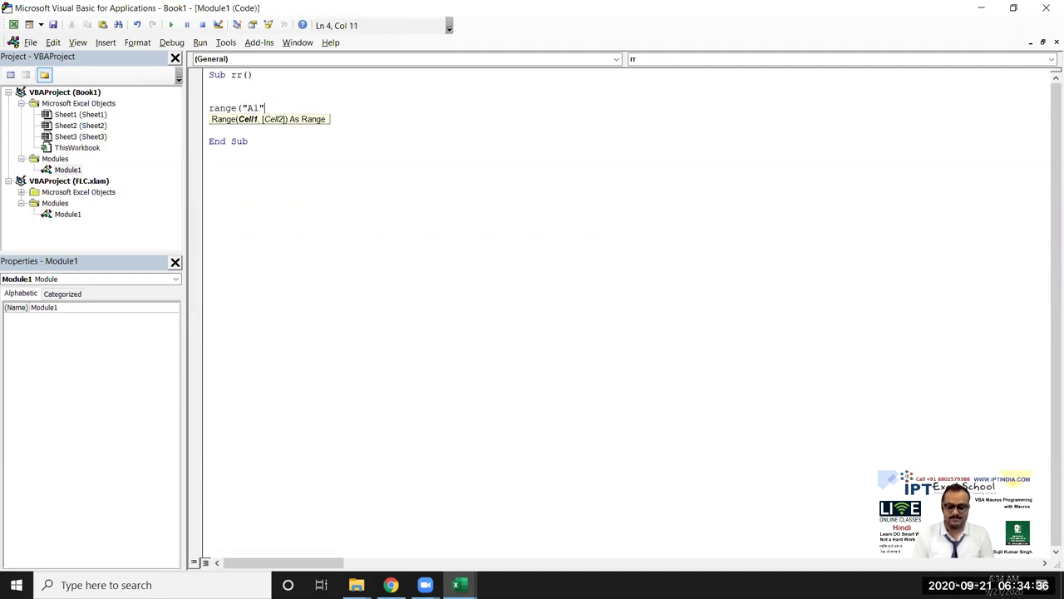
text().value)
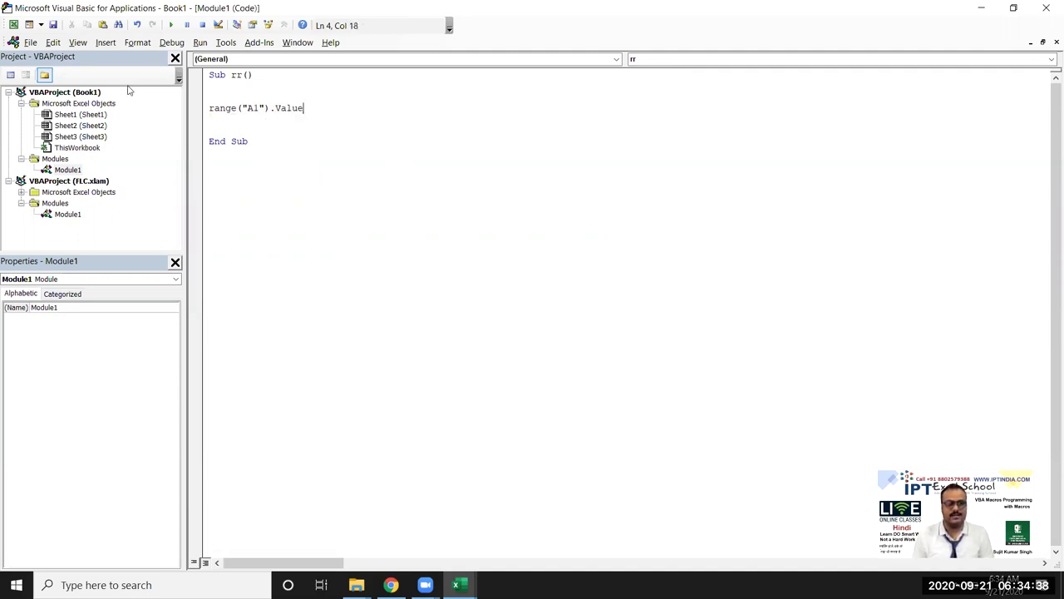
text(=)
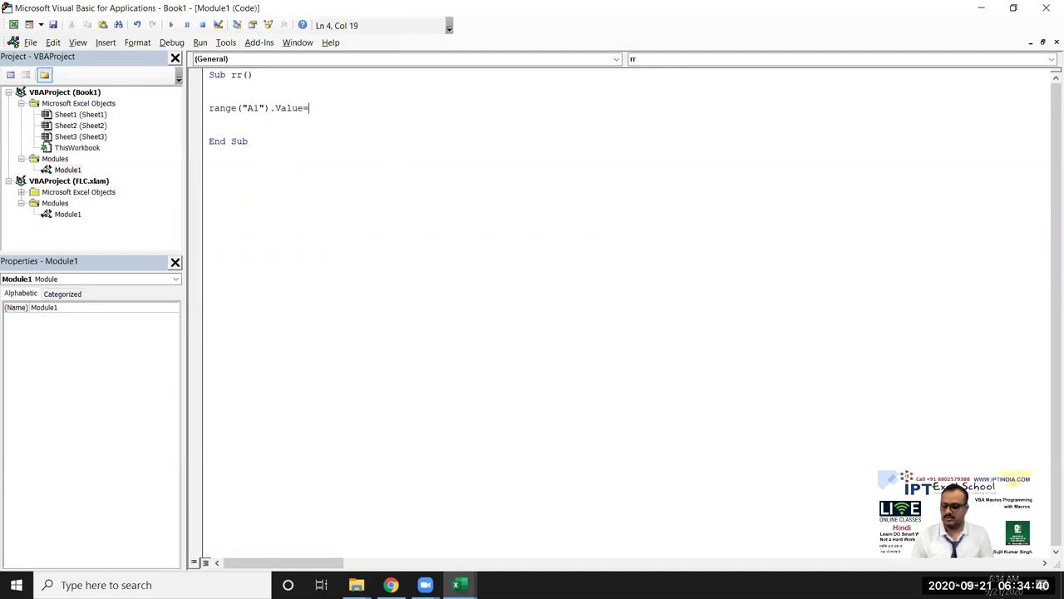
text("Name)
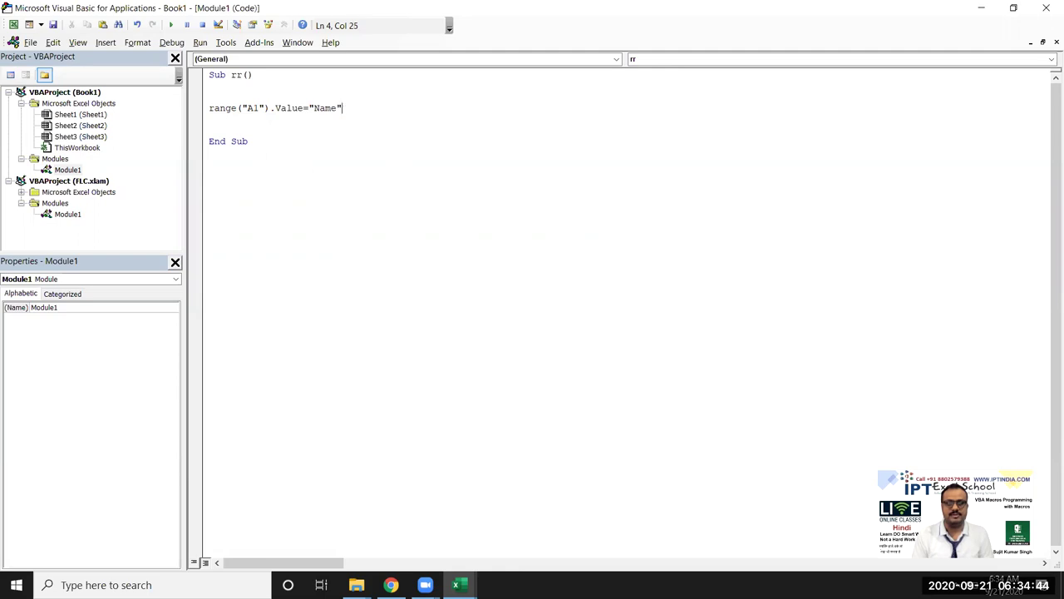
Commit the line so it auto-formats to Range("A1").Value = "Name".
key(Return)
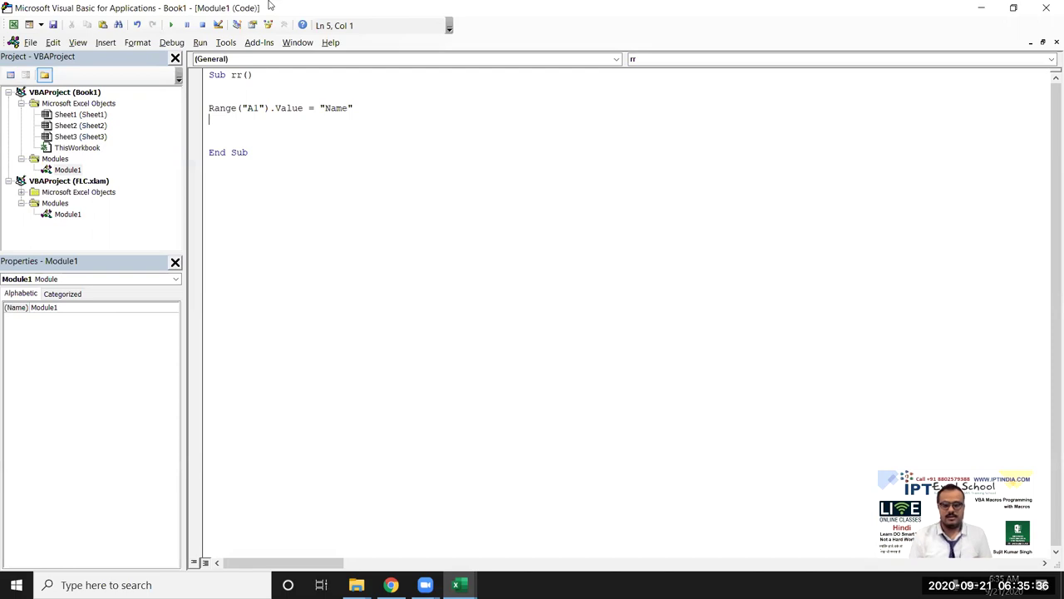
Add rr macro lines Range("B1") = "Roll" and Range("C1").Formula = "Marks".
key(Return)
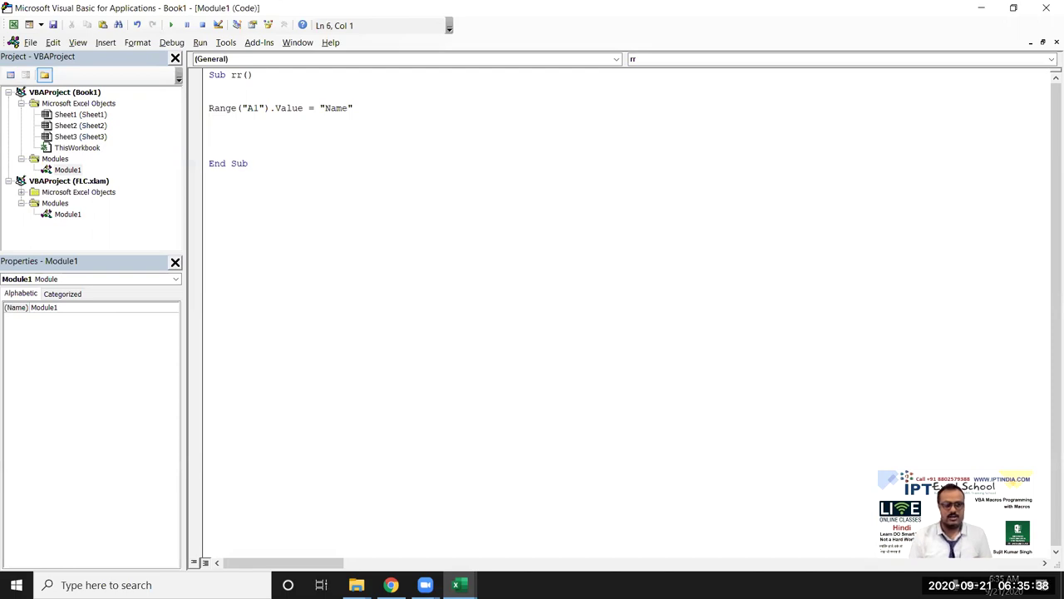
text(range)
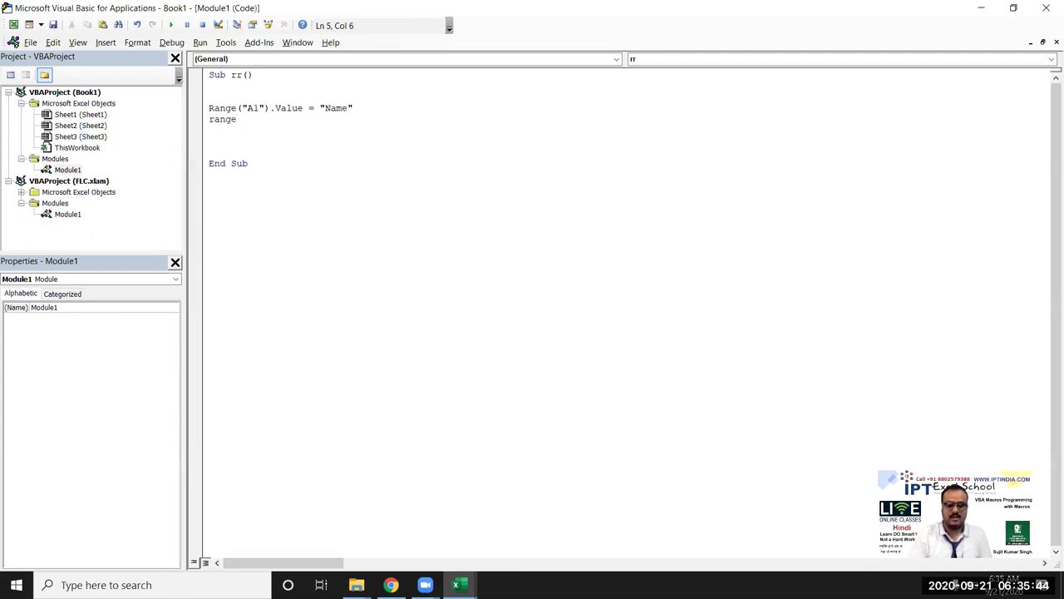
text(("B)
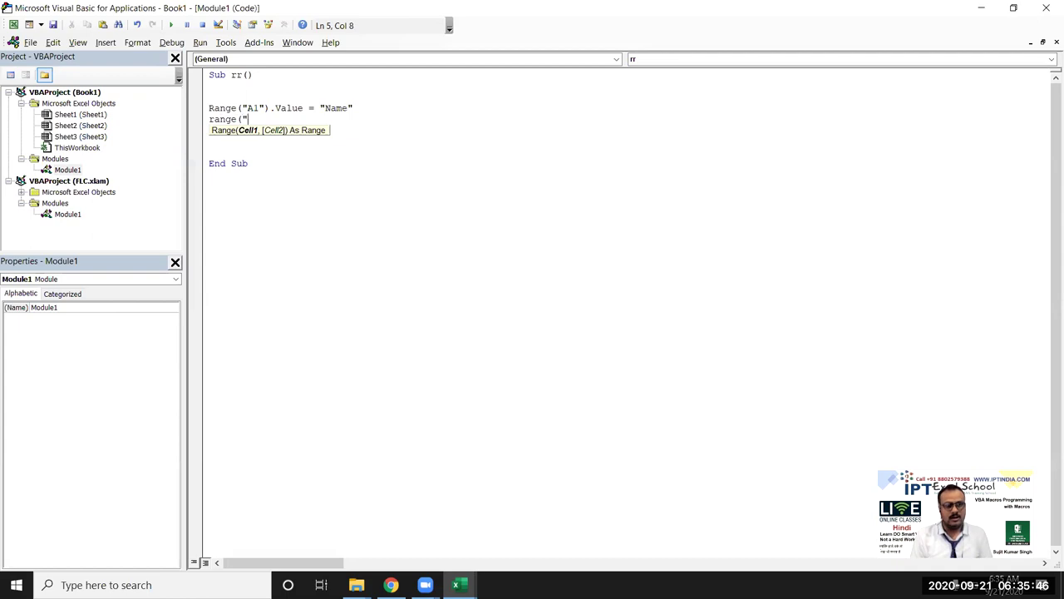
text(1")
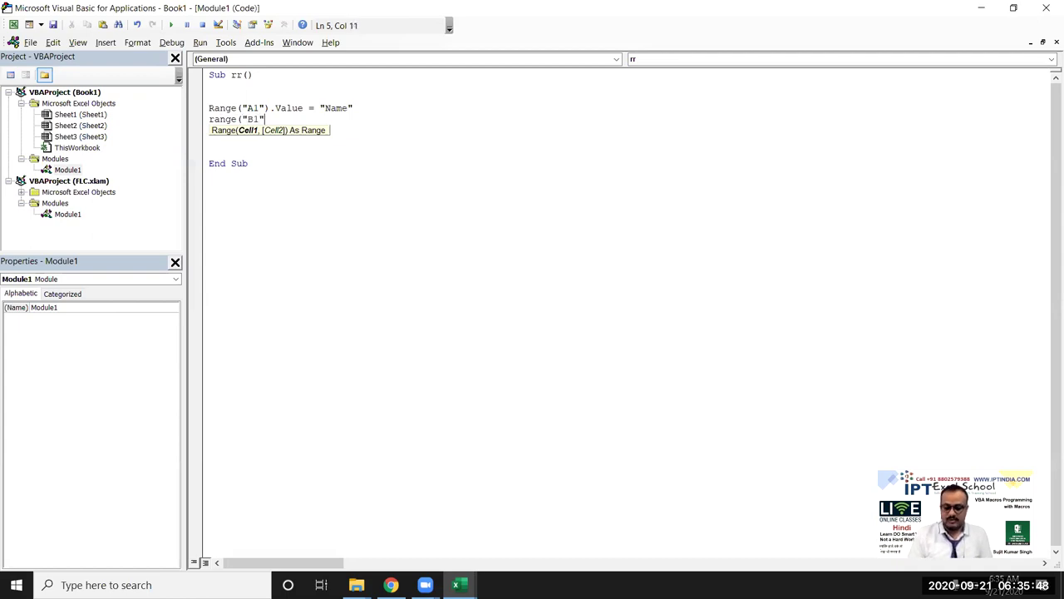
text() = "R)
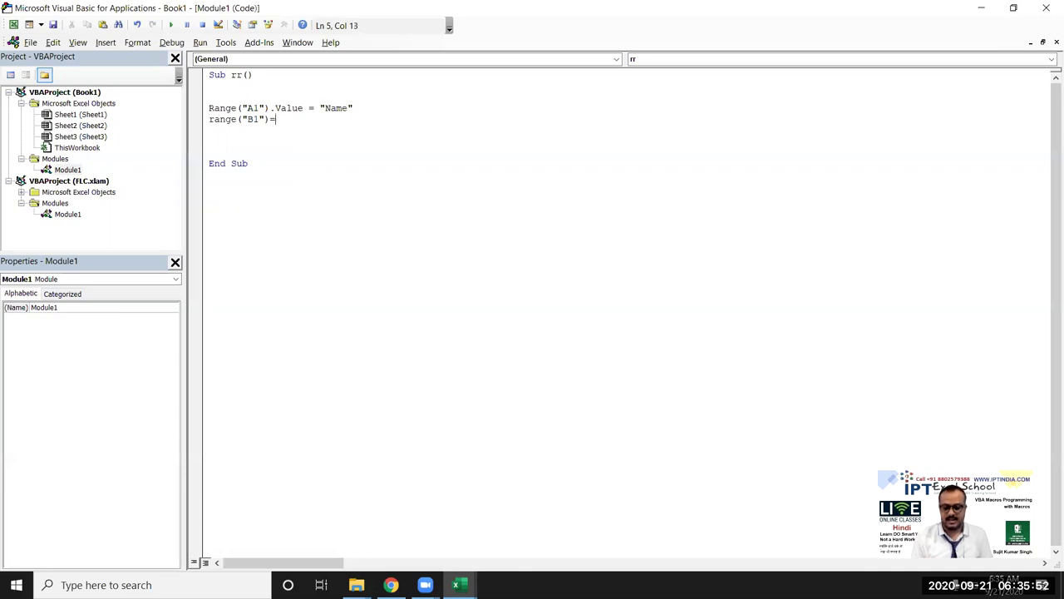
text(oll")
key(Return)
text(ange)
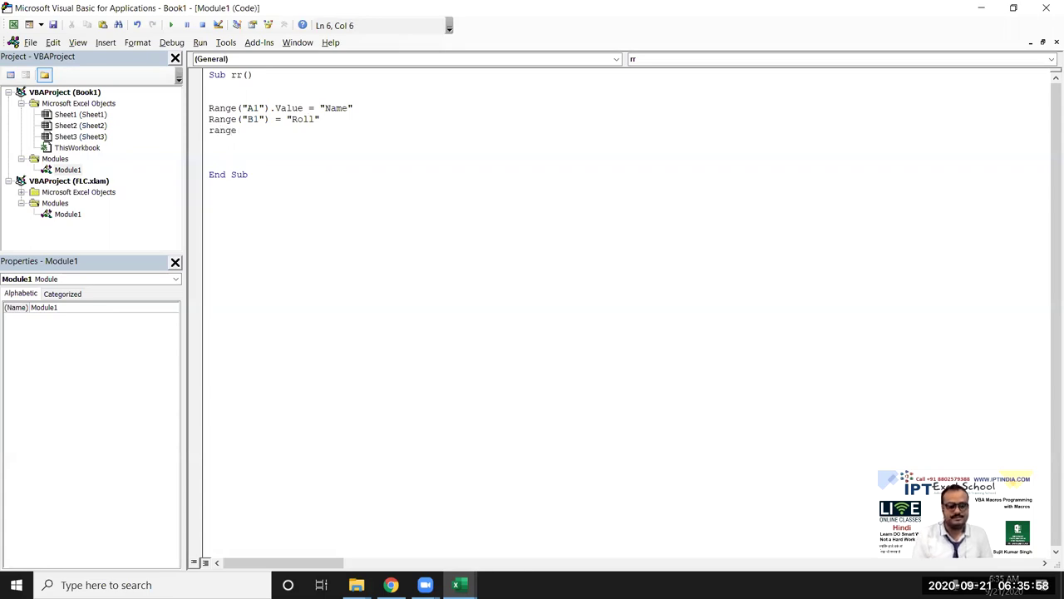
text(("C1"))
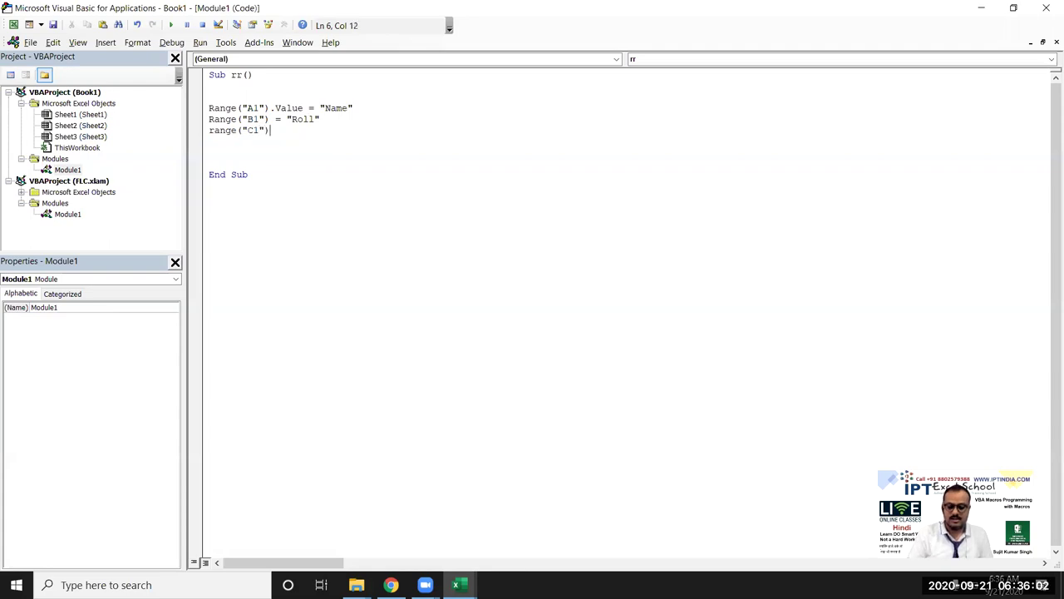
text(.Formu)
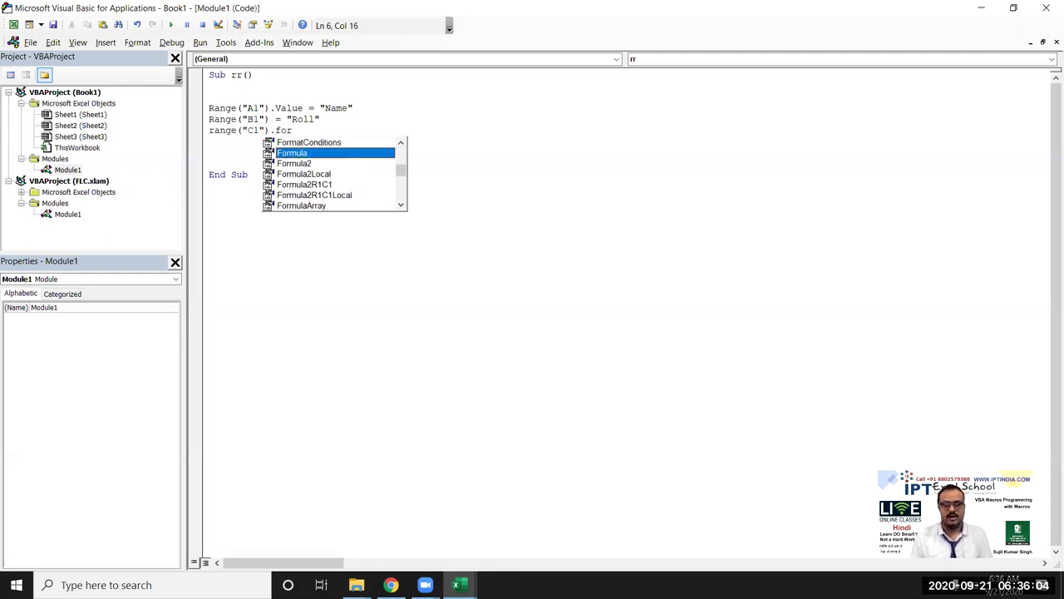
key(Tab)
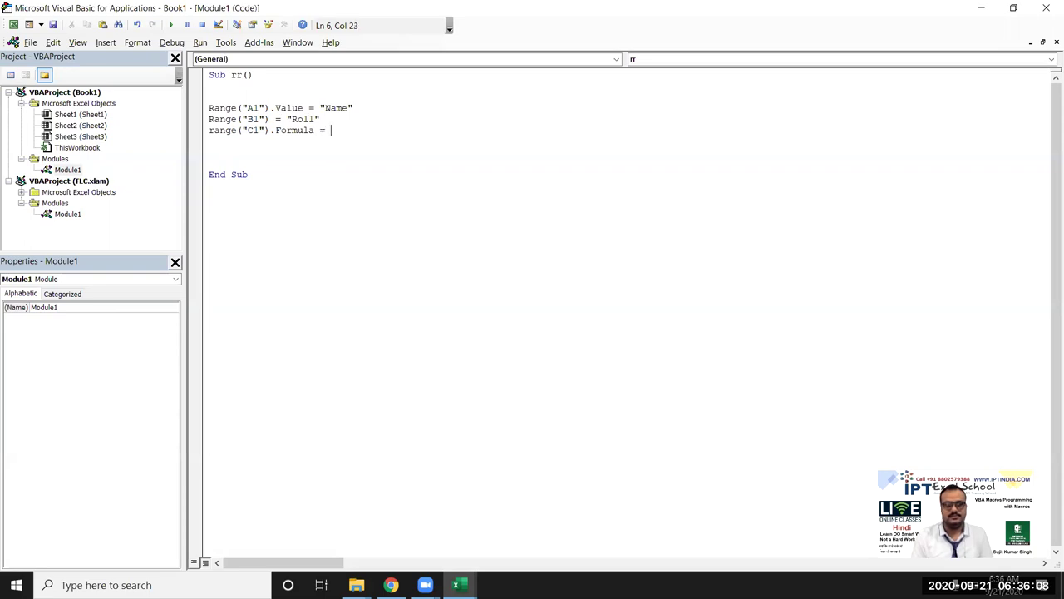
text(")
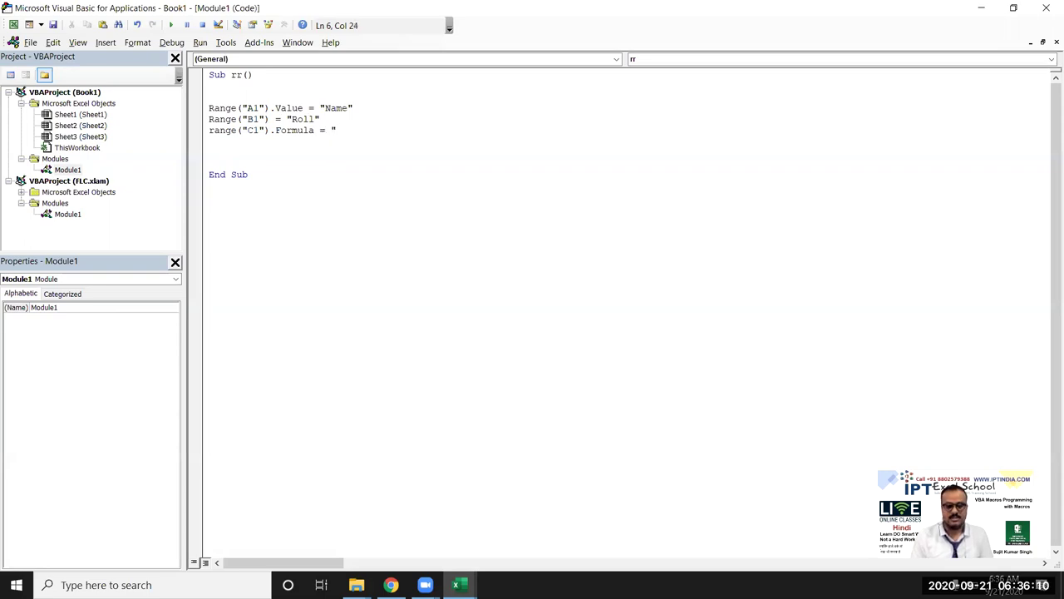
text(Mar)
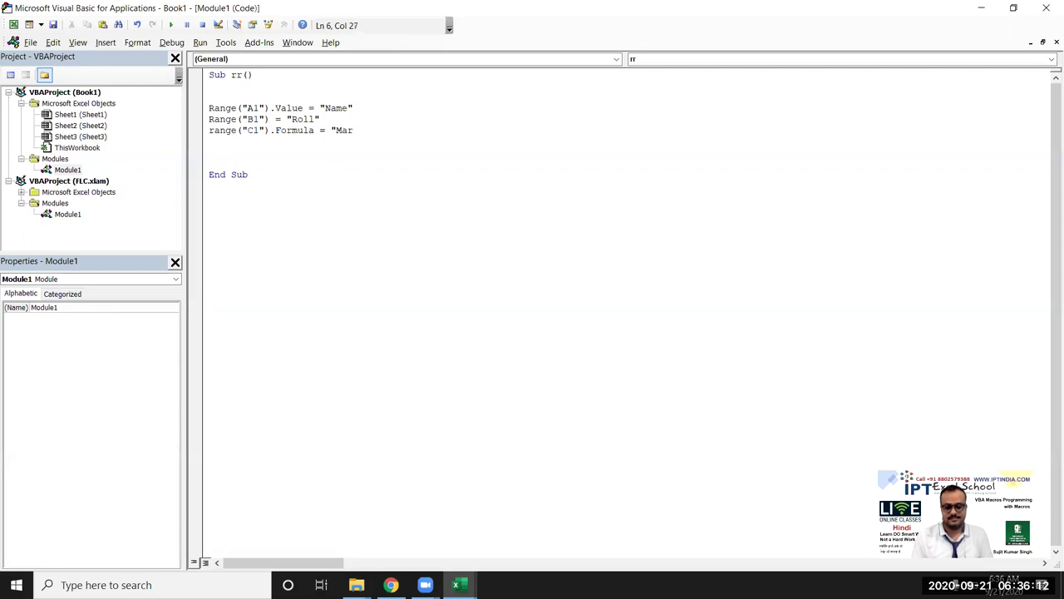
text(ks")
key(Return)
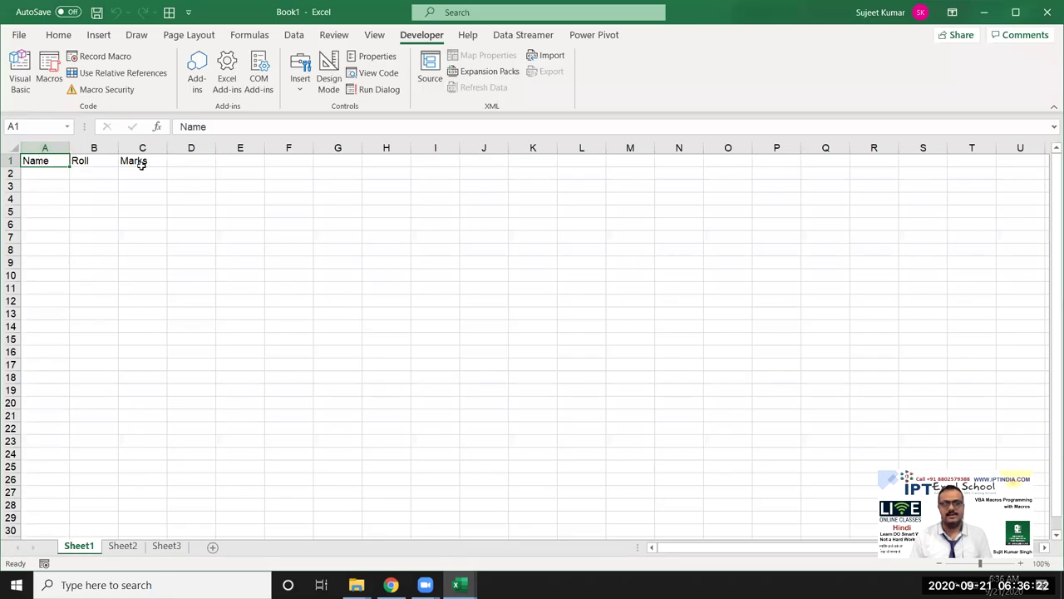
Clear the Name, Roll and Marks headers from A1:C1.
click(141, 164)
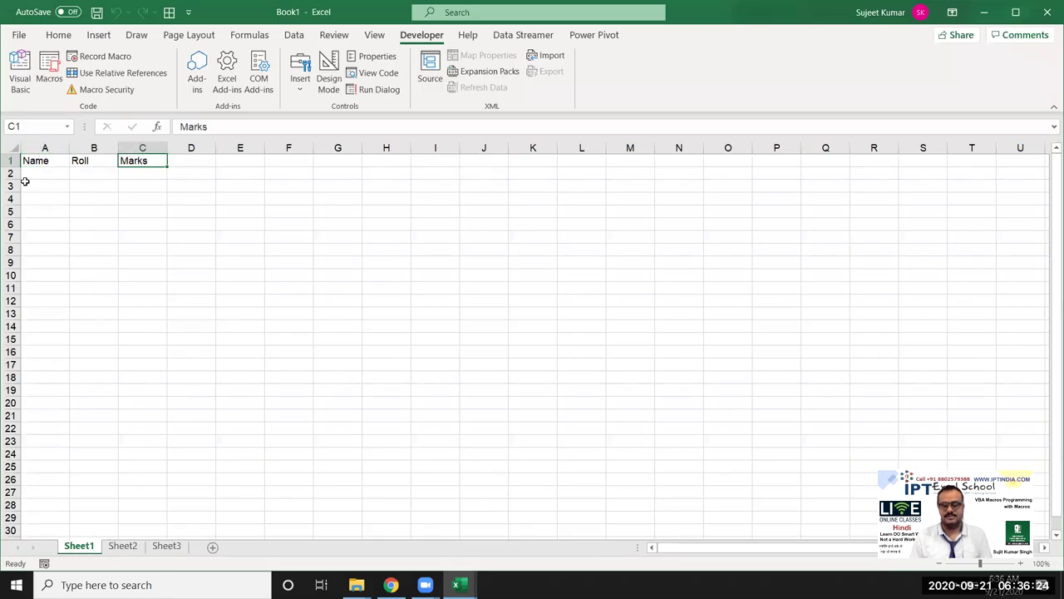
key(alt+F11)
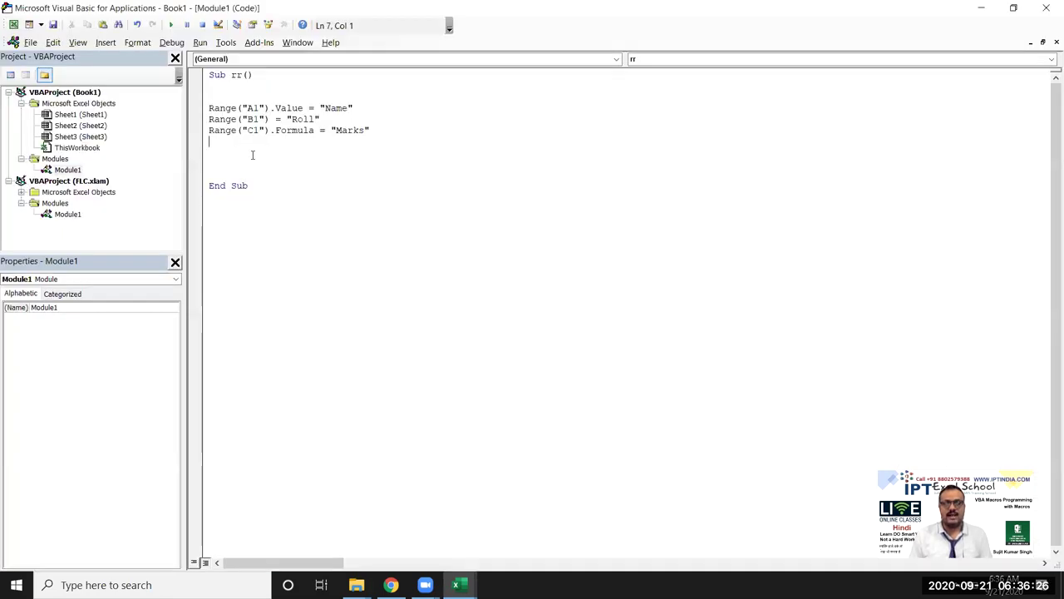
key(alt+F11)
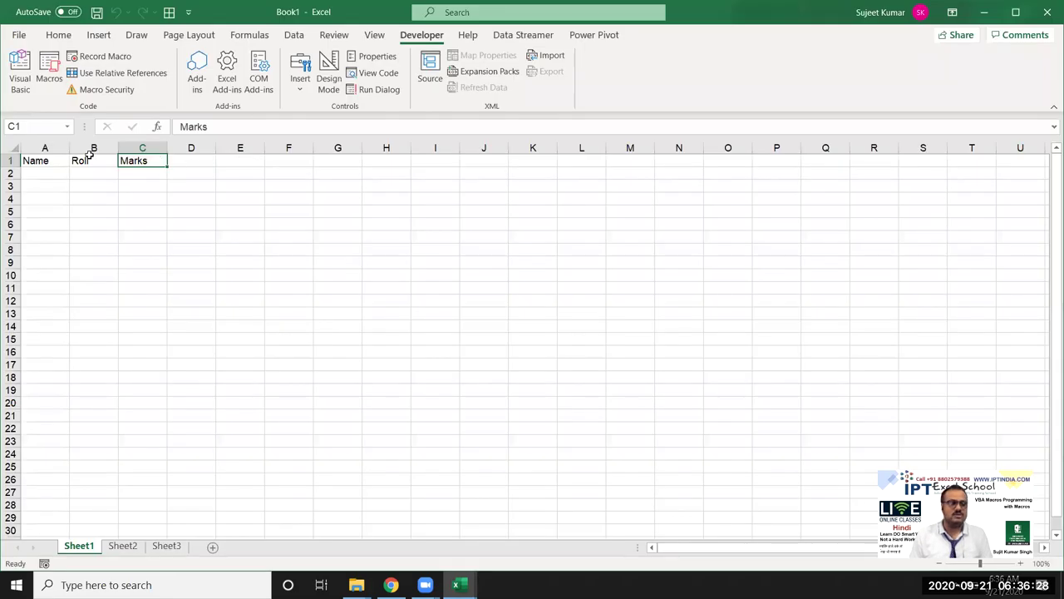
drag(137, 160, 27, 158)
key(Delete)
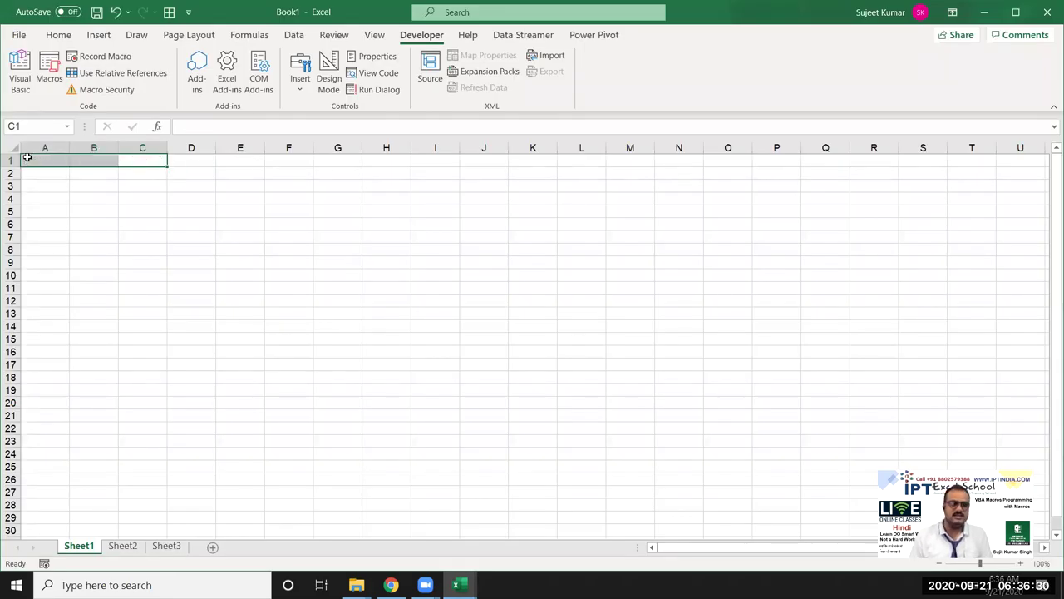
click(40, 161)
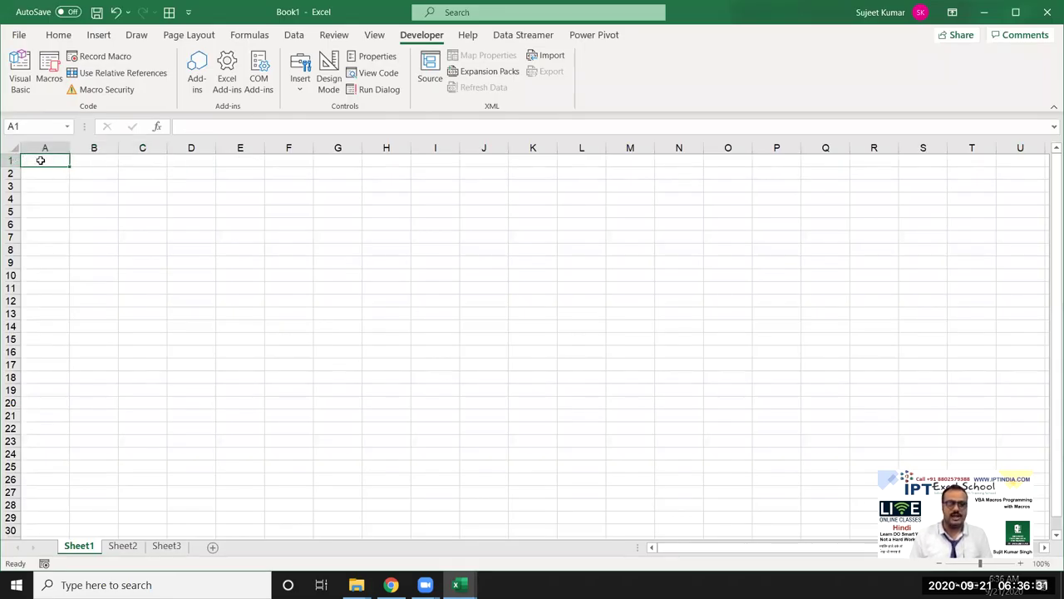
Enter 50 in cell H1 and reselect A1.
click(398, 164)
text(50)
key(Return)
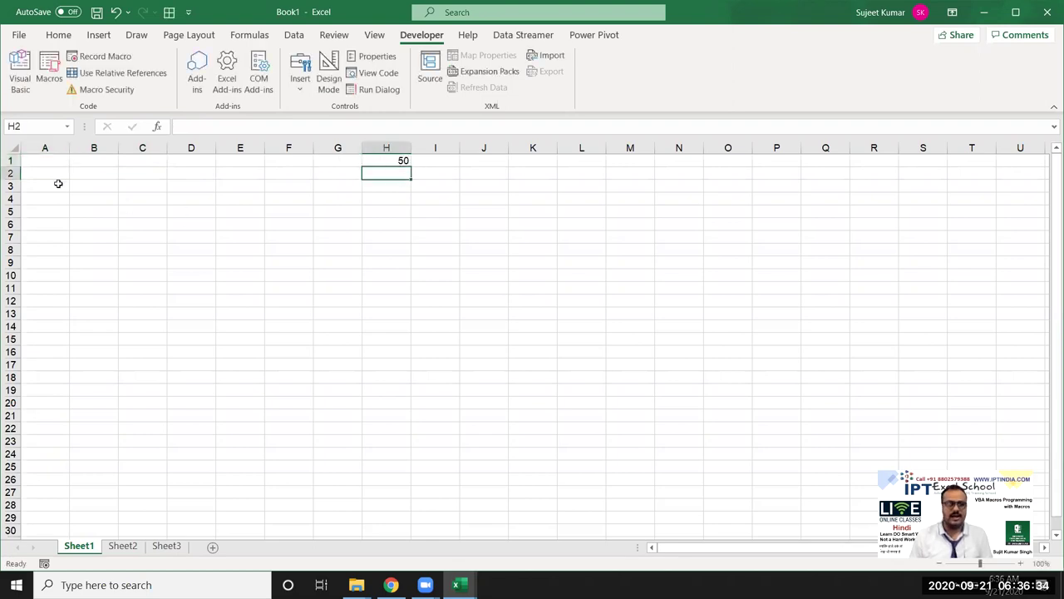
click(30, 161)
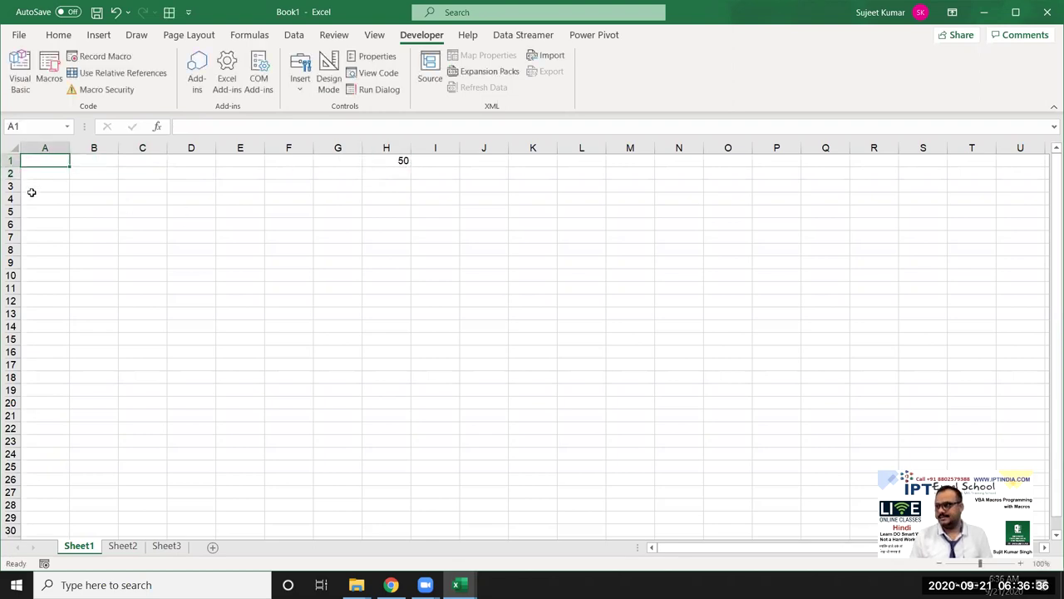
key(alt+F11)
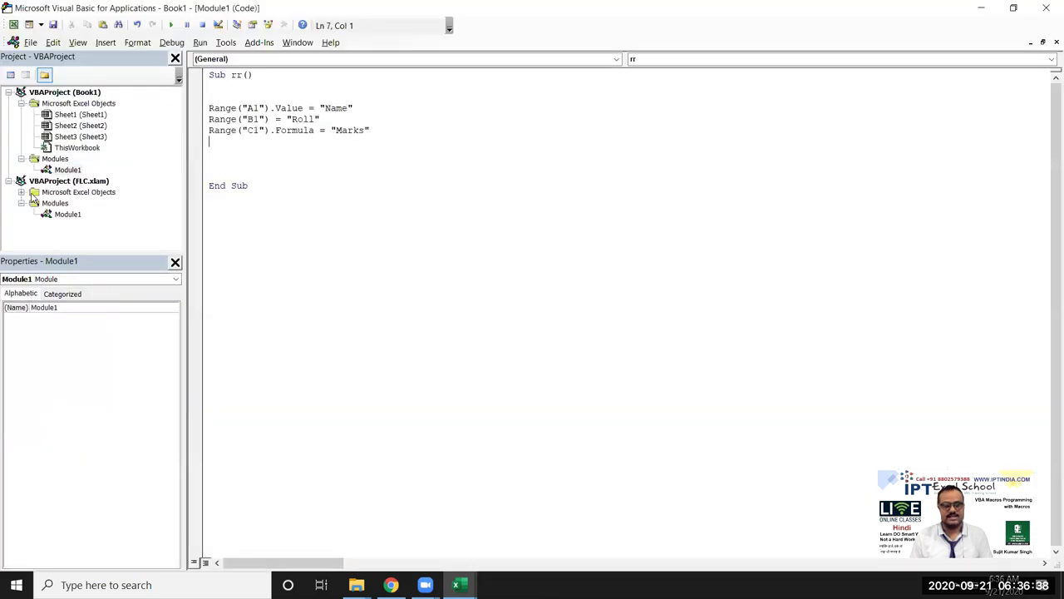
Add the line Range("A1").Value = Range("H1").Value to the rr macro.
text(range(")
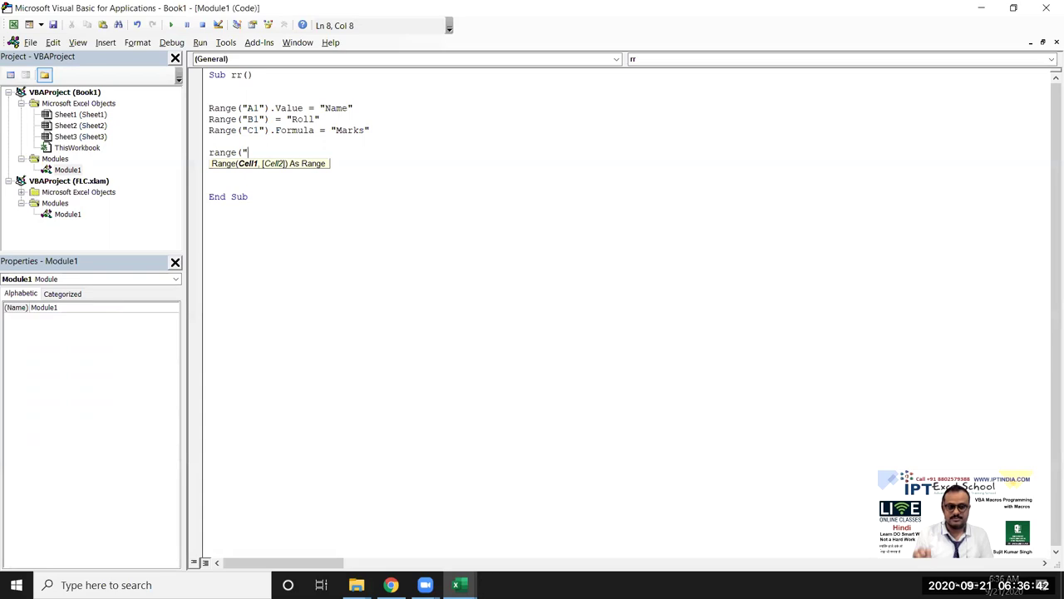
text(H1)
key(BackSpace)
key(BackSpace)
text(A1)
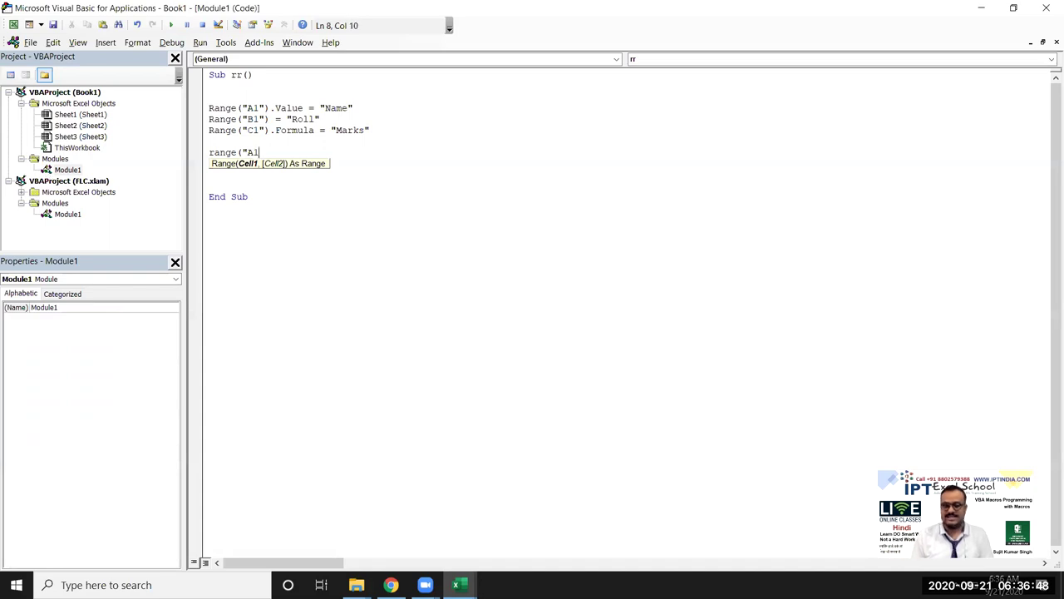
text("))
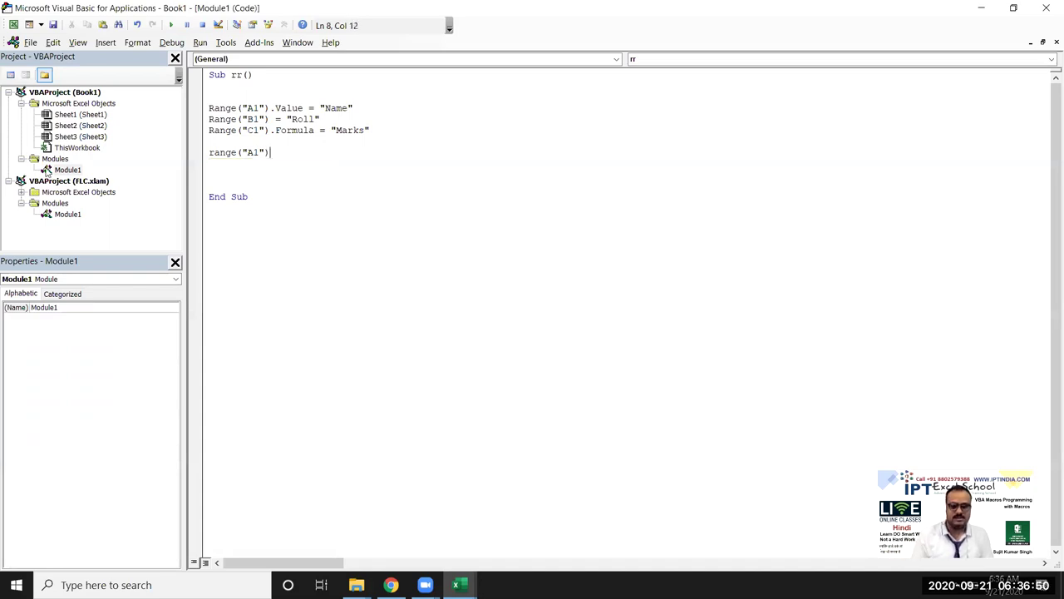
text(.V)
key(Tab)
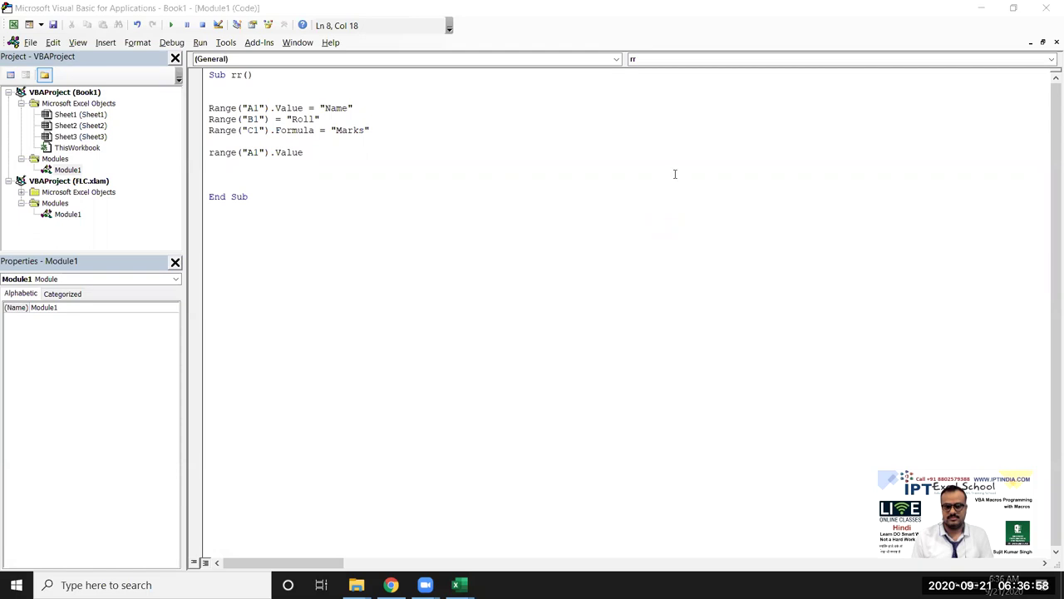
click(330, 158)
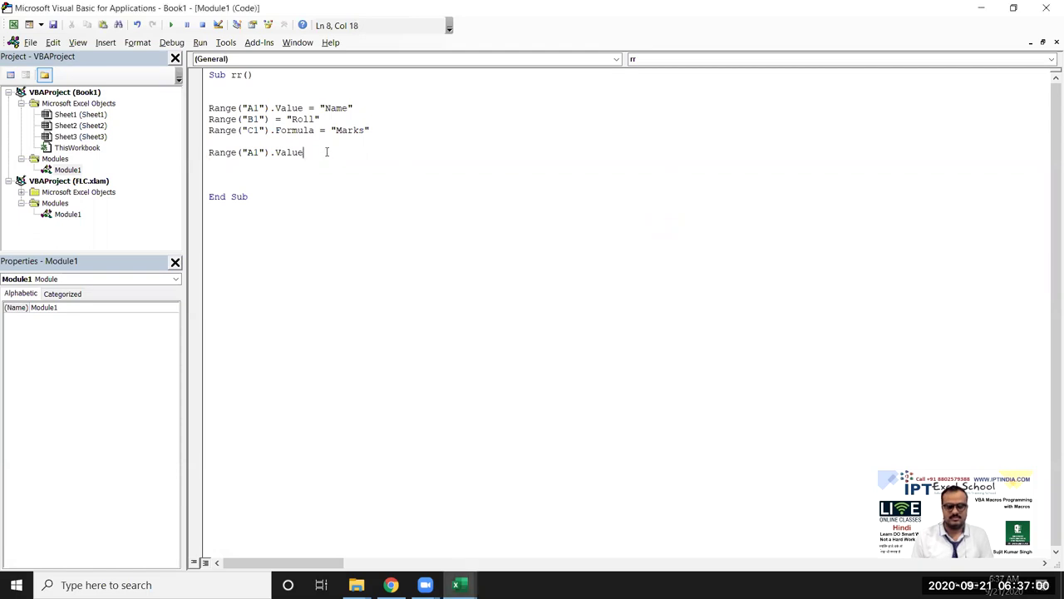
text( = )
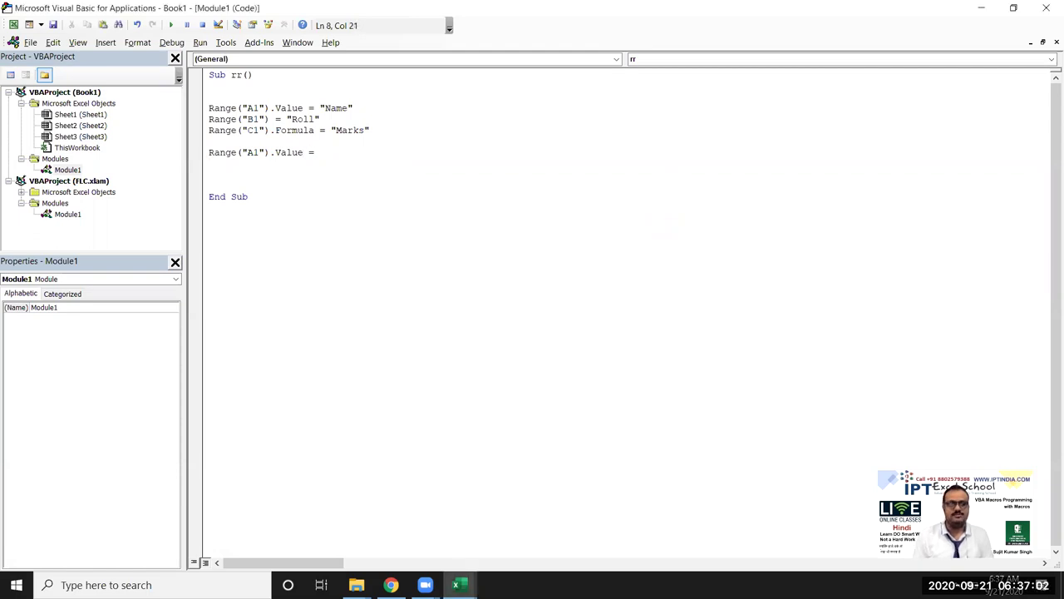
text(range()
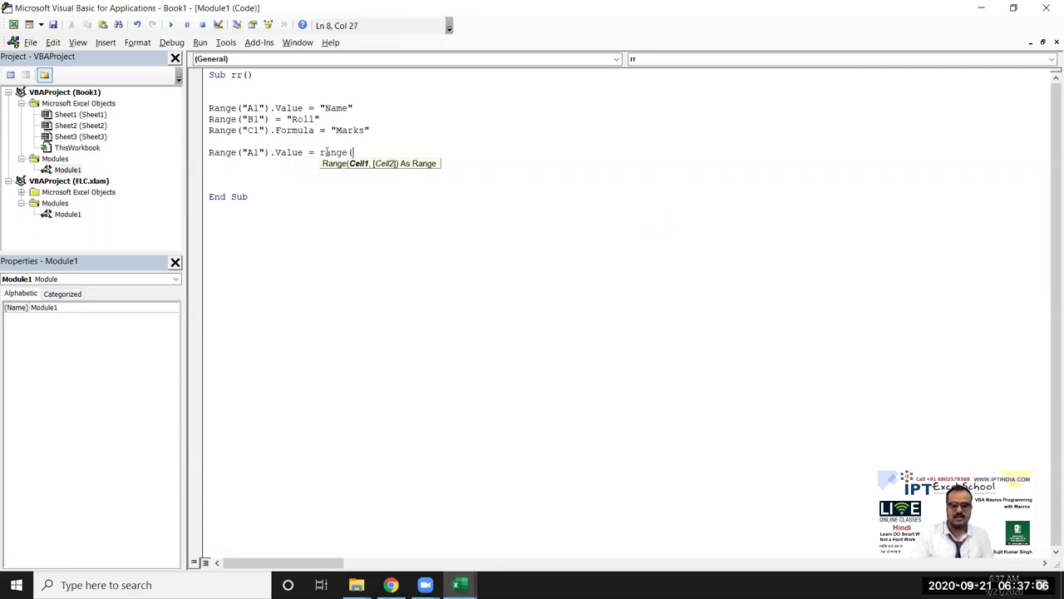
text("H1")
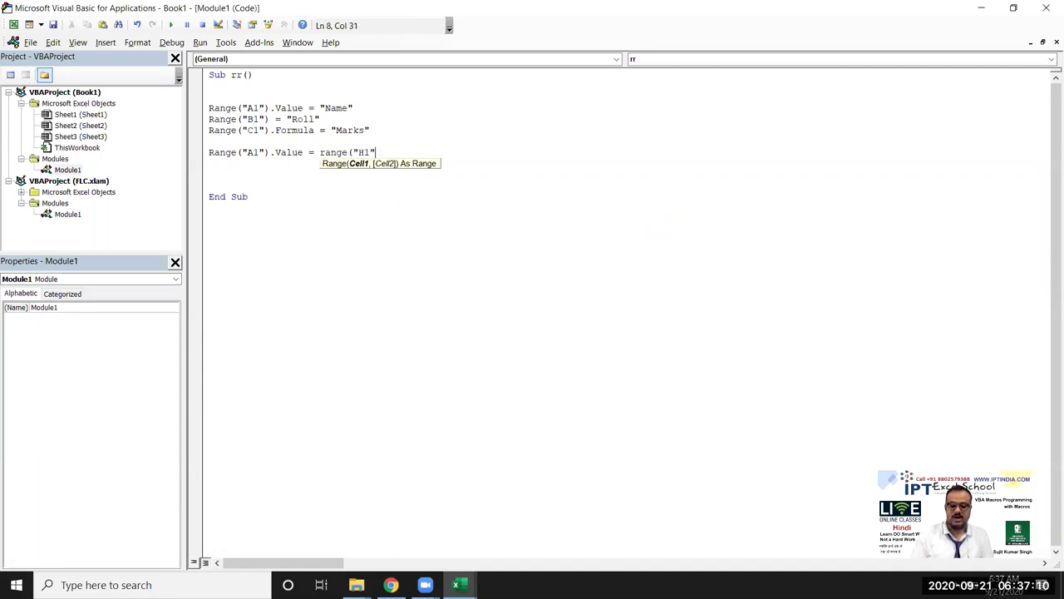
text().va)
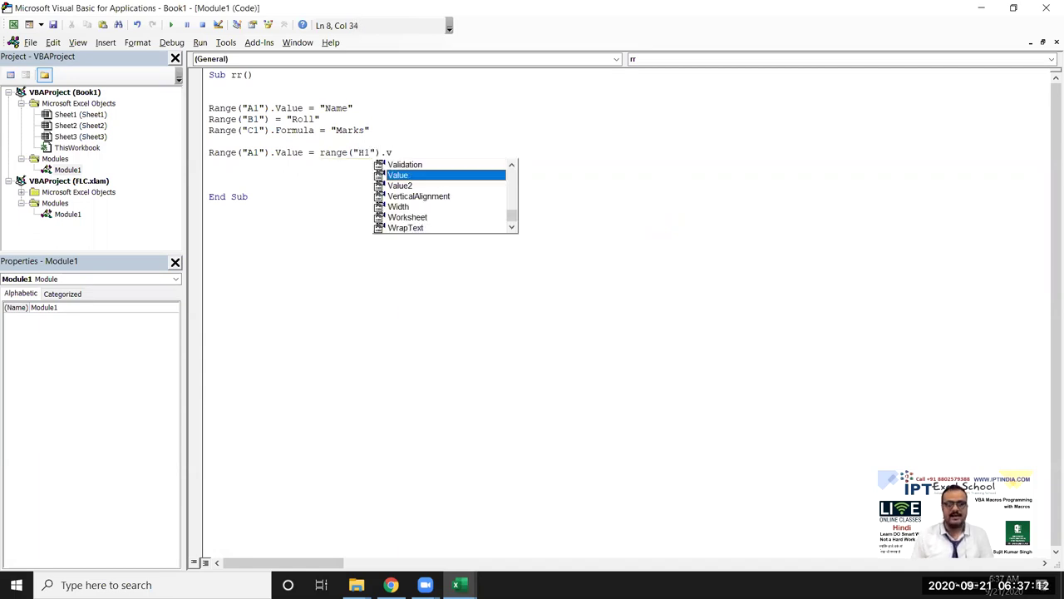
key(Tab)
key(Return)
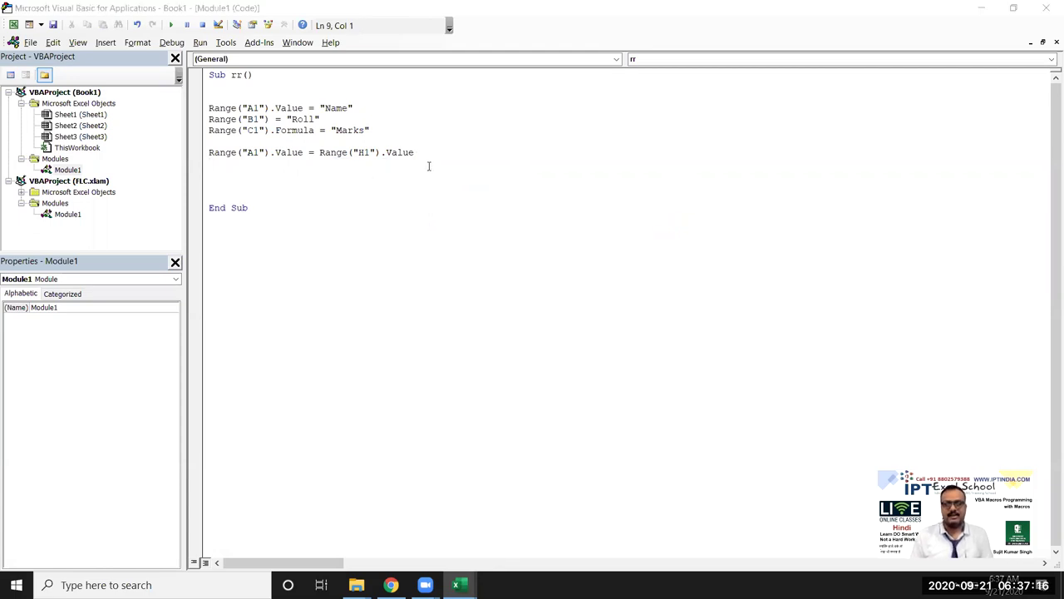
key(alt+Tab)
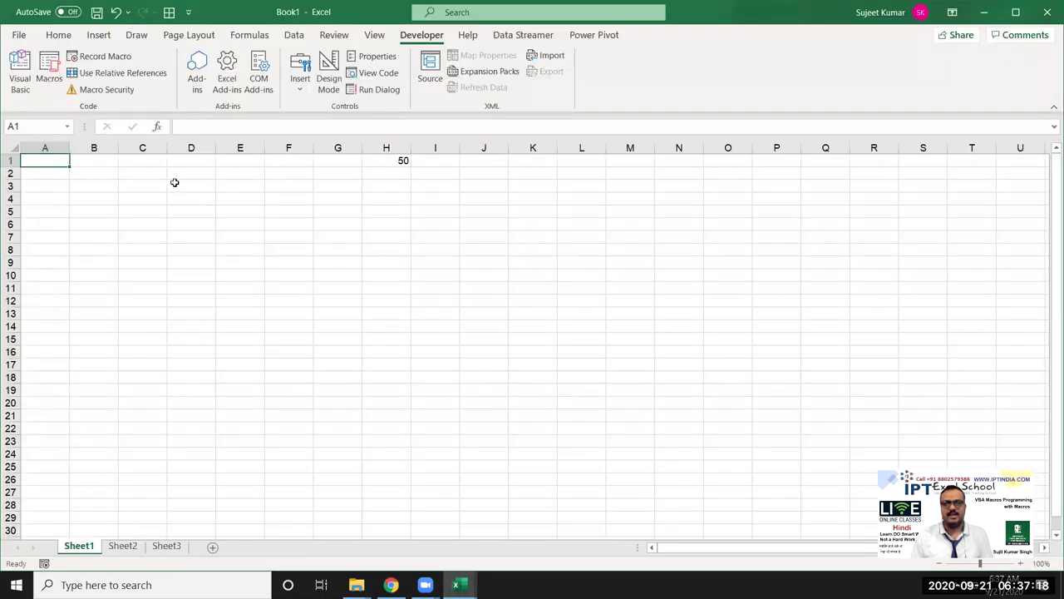
Enter 50 in A1 and the formula =20+30 in H1.
text(50)
key(Return)
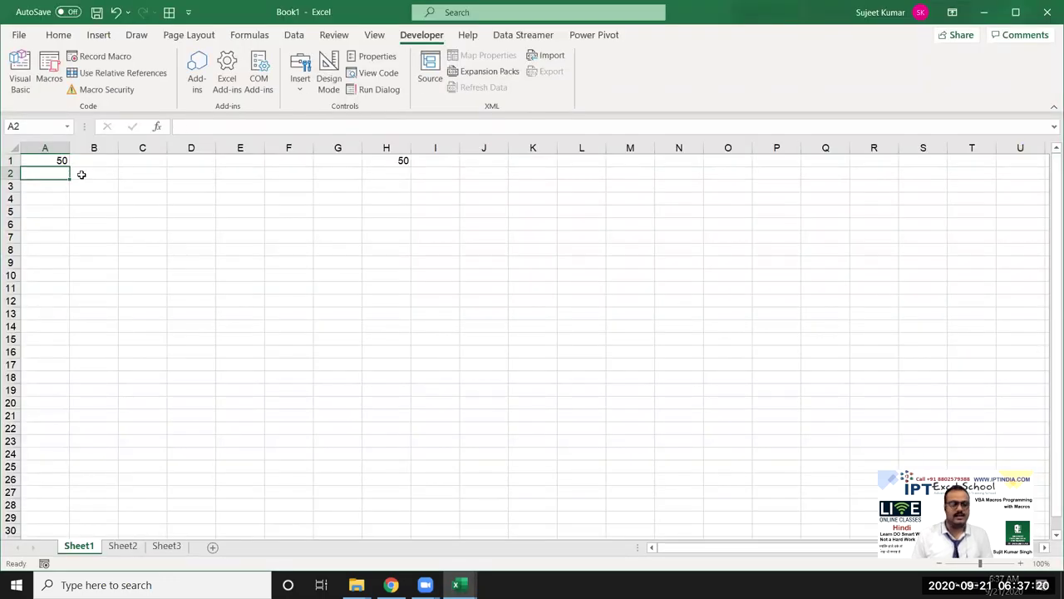
click(389, 162)
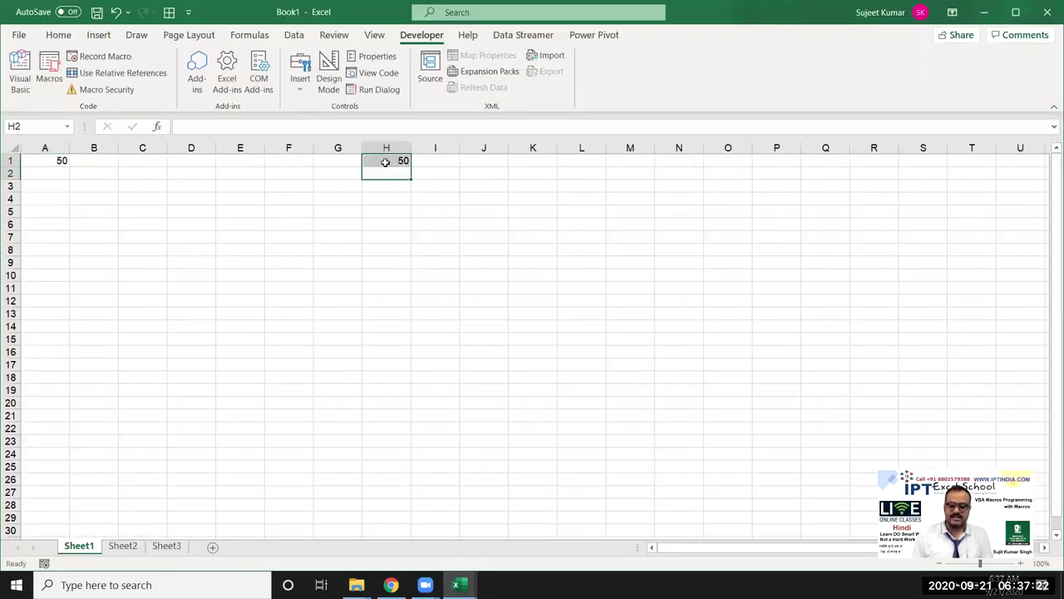
key(Return)
text(=)
key(Escape)
click(385, 162)
text(=20+30)
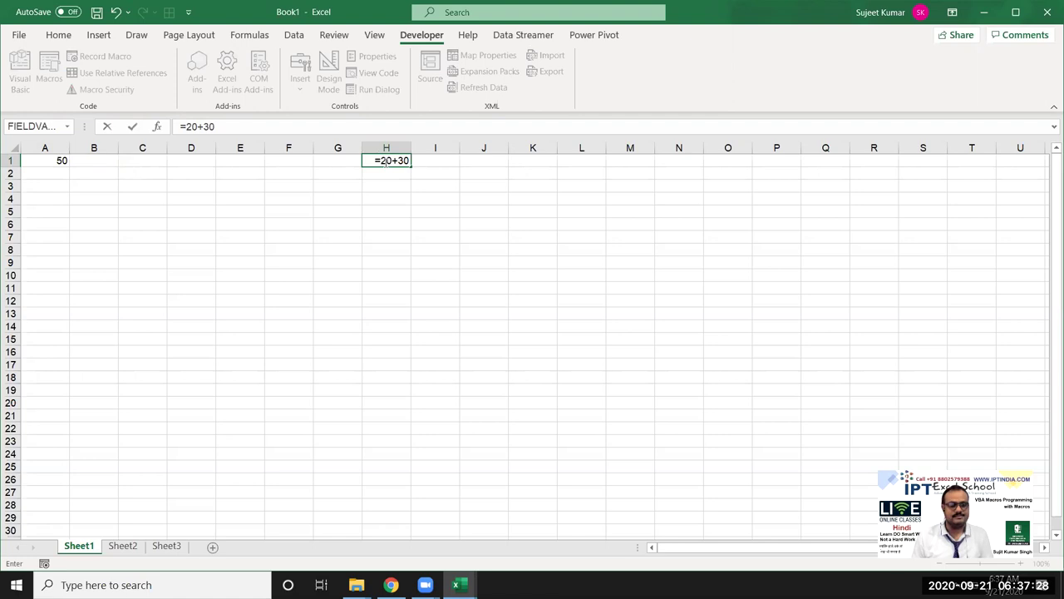
key(Return)
Inspect H1's =20+30 formula in the formula bar, leaving it unchanged.
click(396, 160)
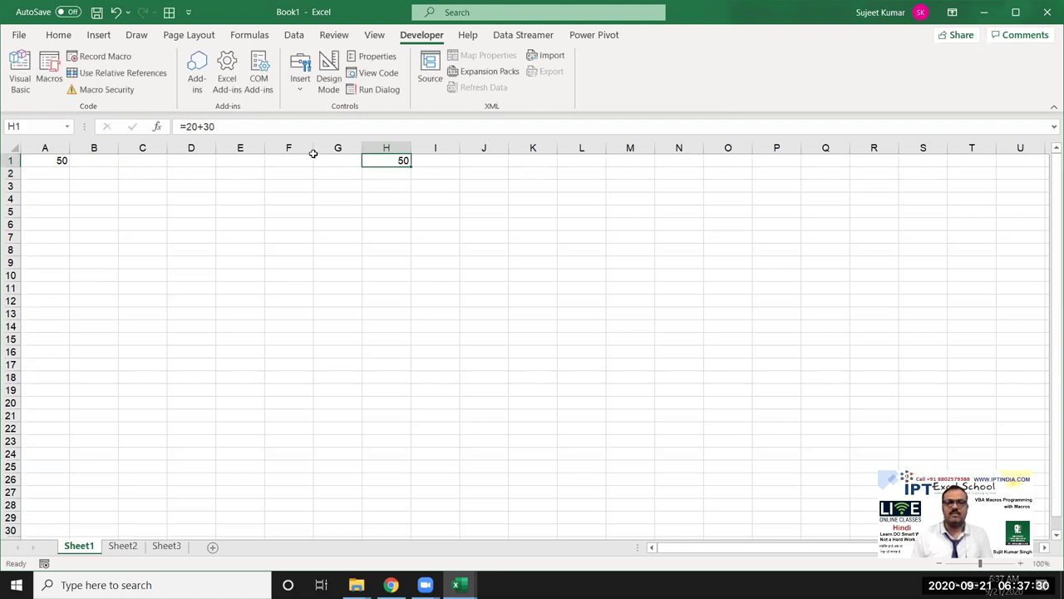
click(262, 130)
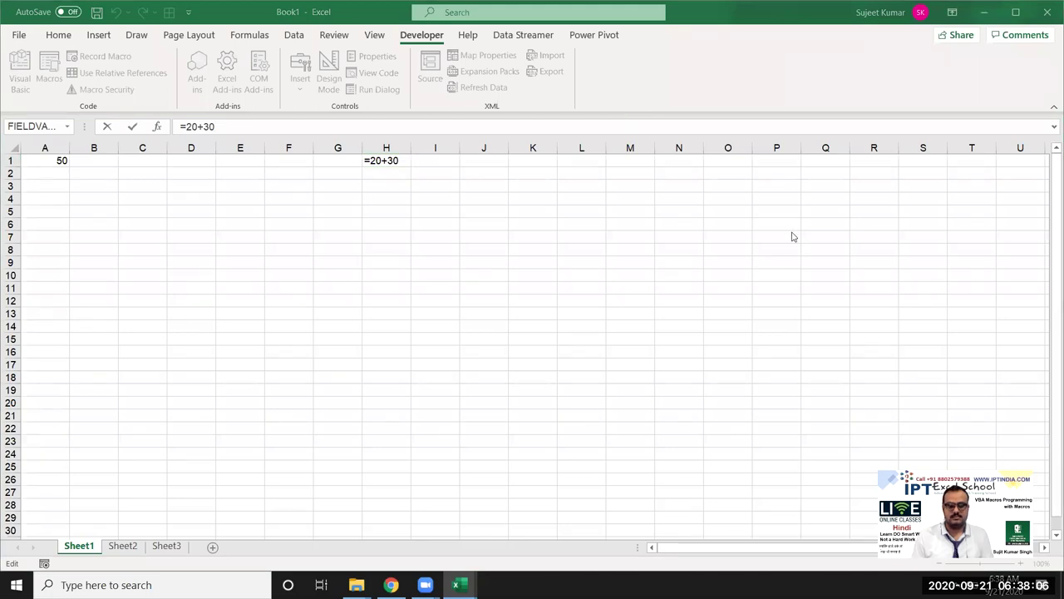
click(393, 171)
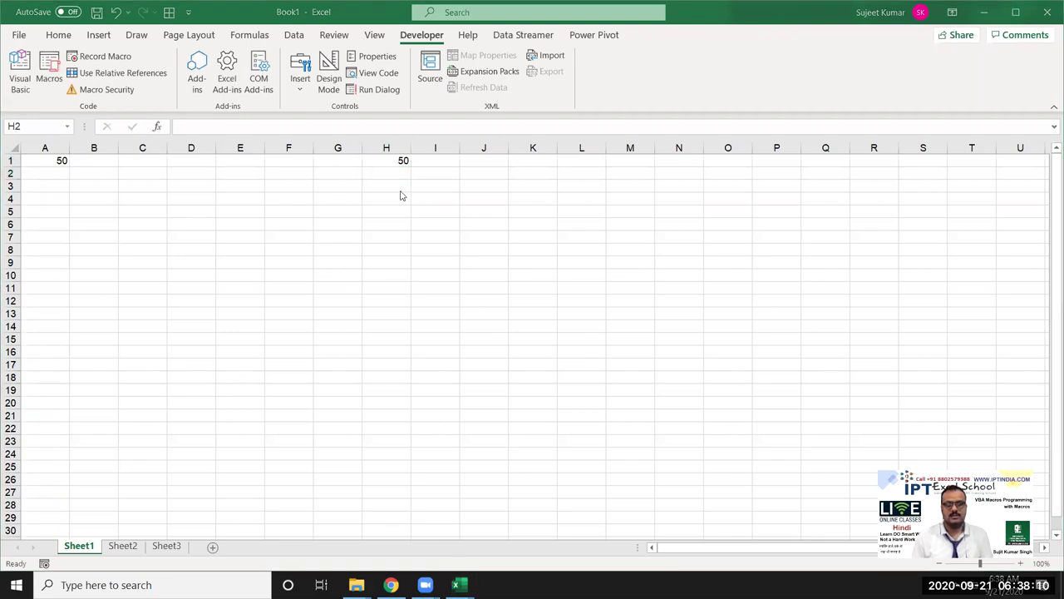
key(alt+Tab)
key(alt+Tab)
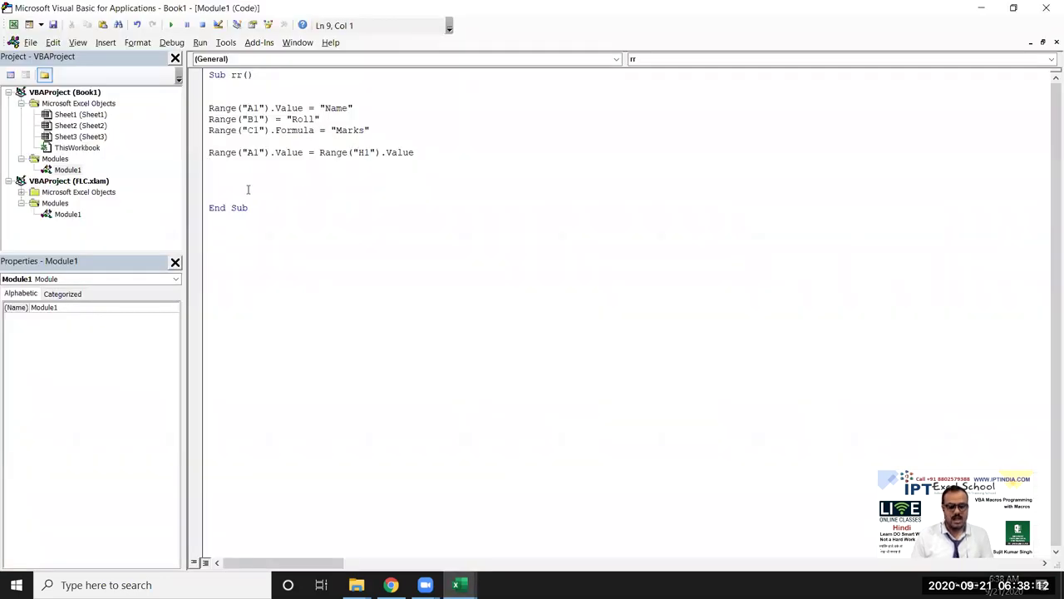
Add the line Range("A1").Value = Range("H1").Formula before End Sub in rr.
key(Return)
text(range)
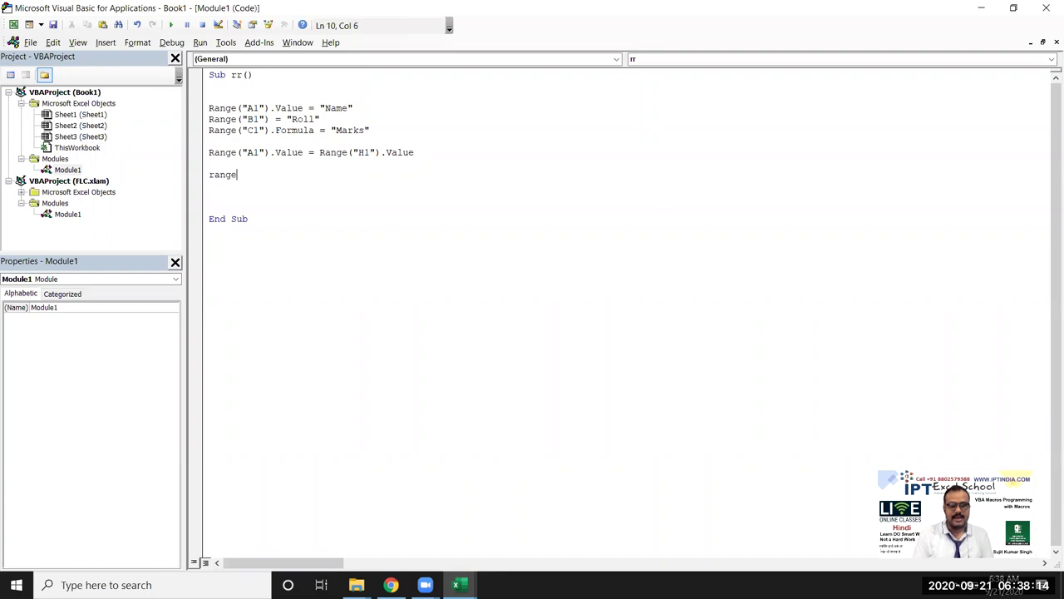
text(("A1").)
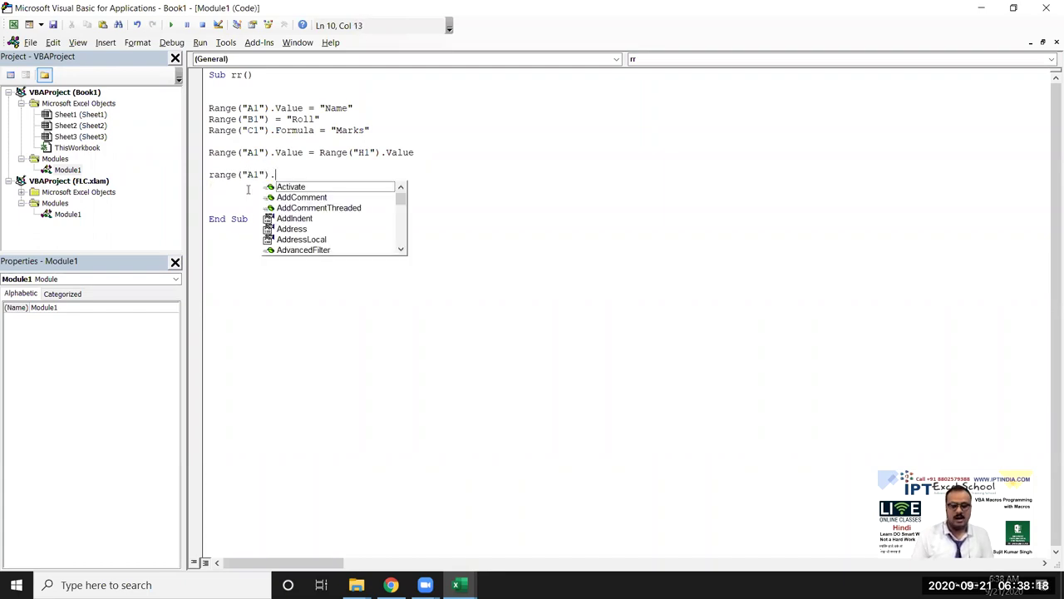
text(v)
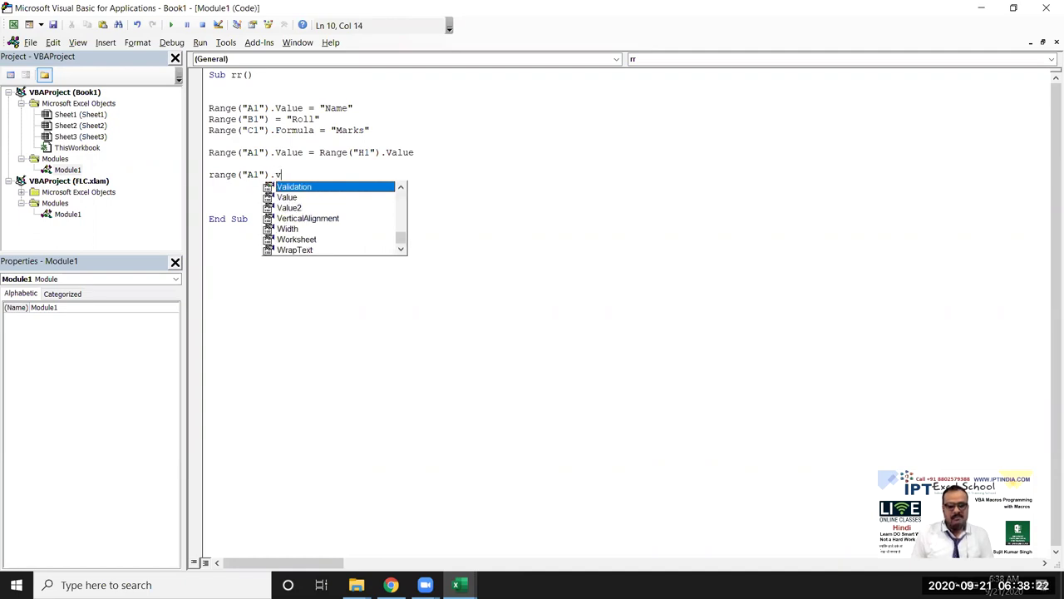
key(Down)
key(Tab)
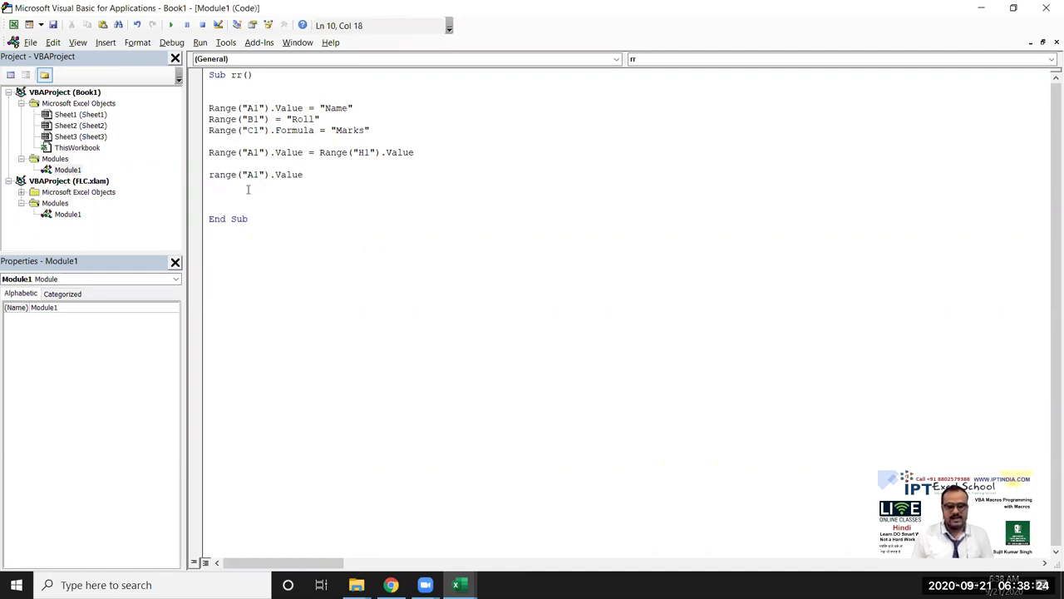
text(= range)
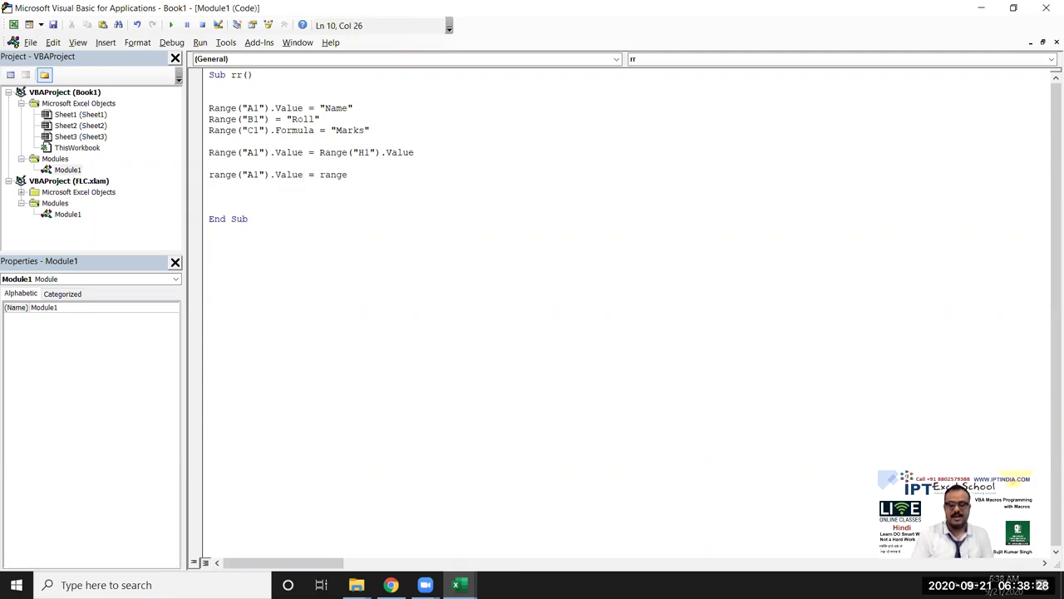
text(("H1"))
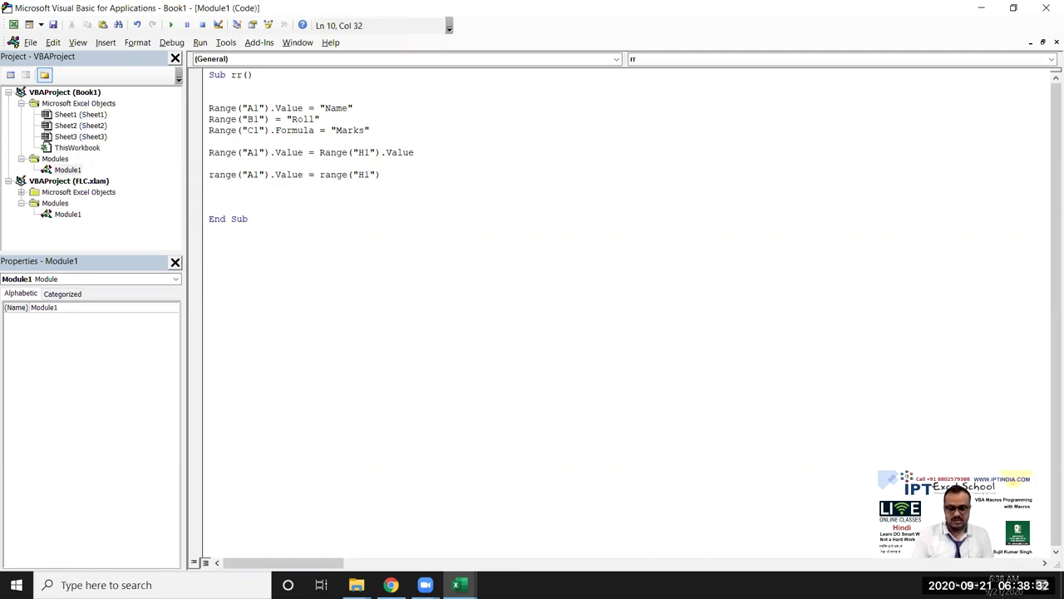
text(.for)
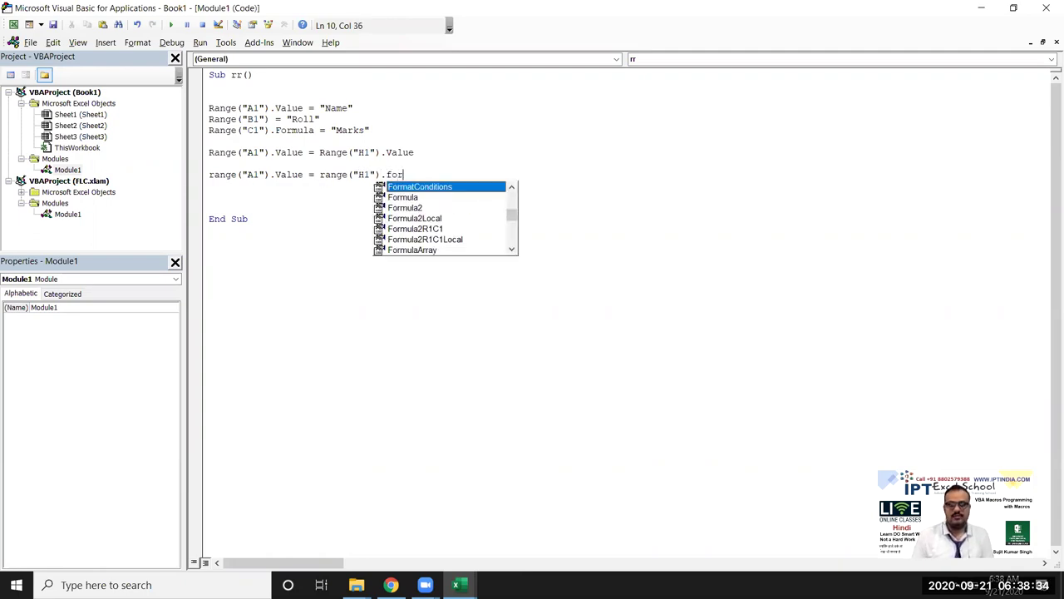
key(Down)
key(Tab)
key(Return)
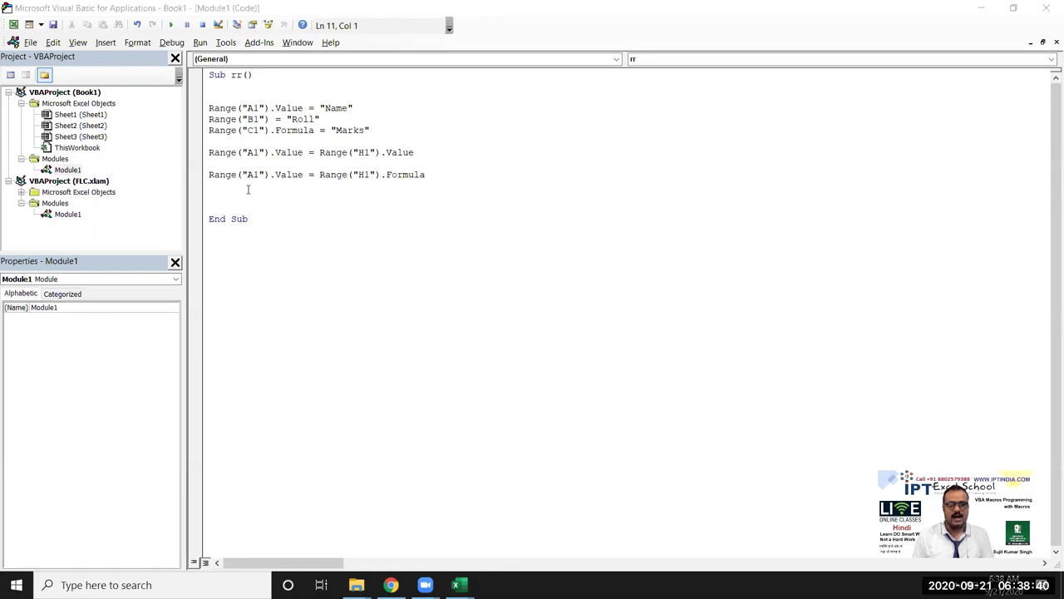
key(alt+Tab)
key(Left)
key(Left)
key(Left)
key(Left)
key(Left)
Enter the formula =20+30 in A1, then select the three header-writing lines in rr.
key(Up)
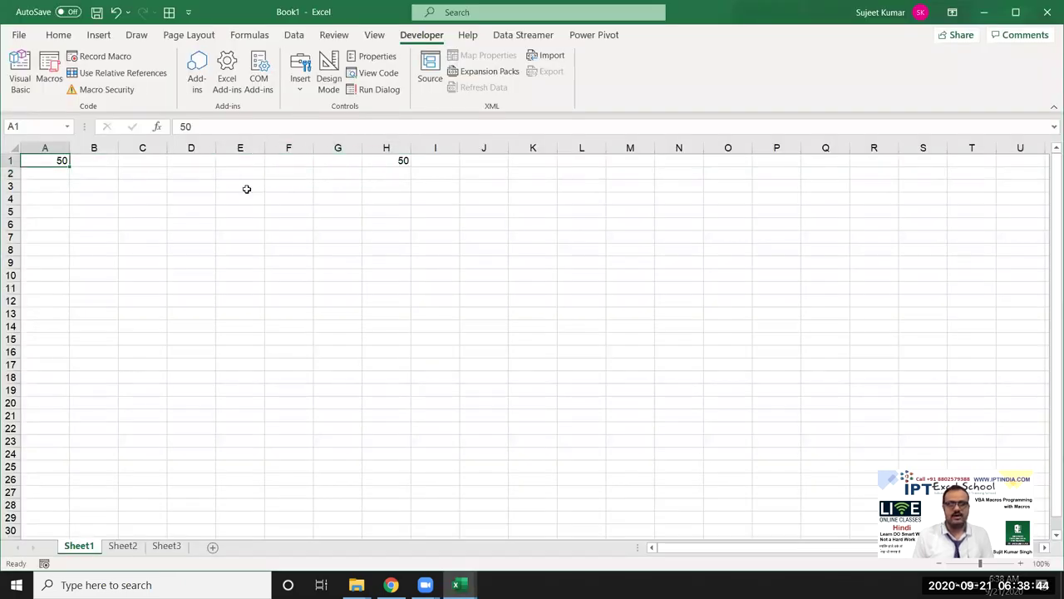
click(378, 161)
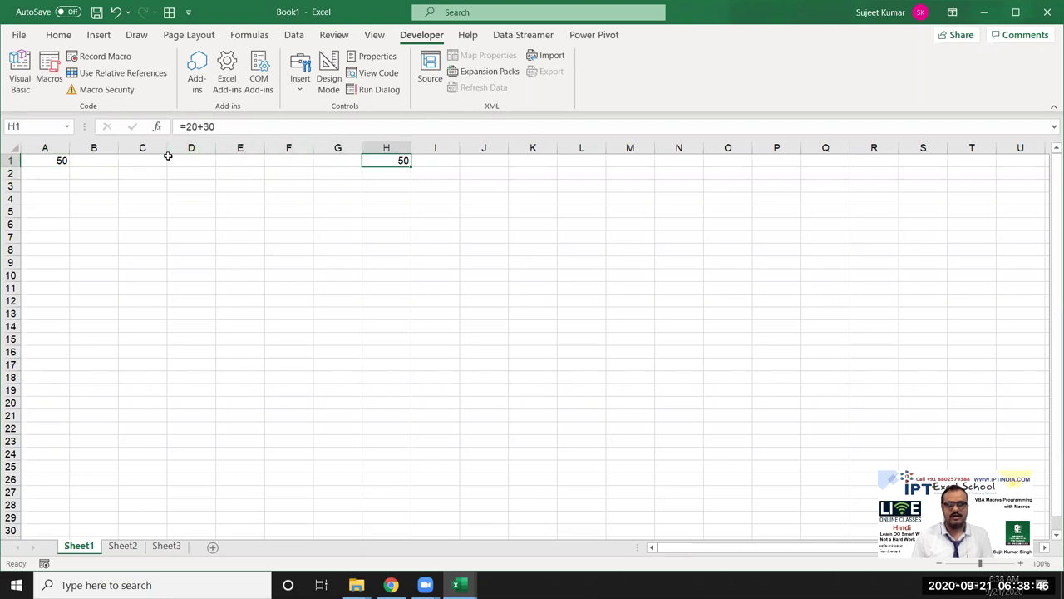
click(51, 160)
text(=20+30)
key(Return)
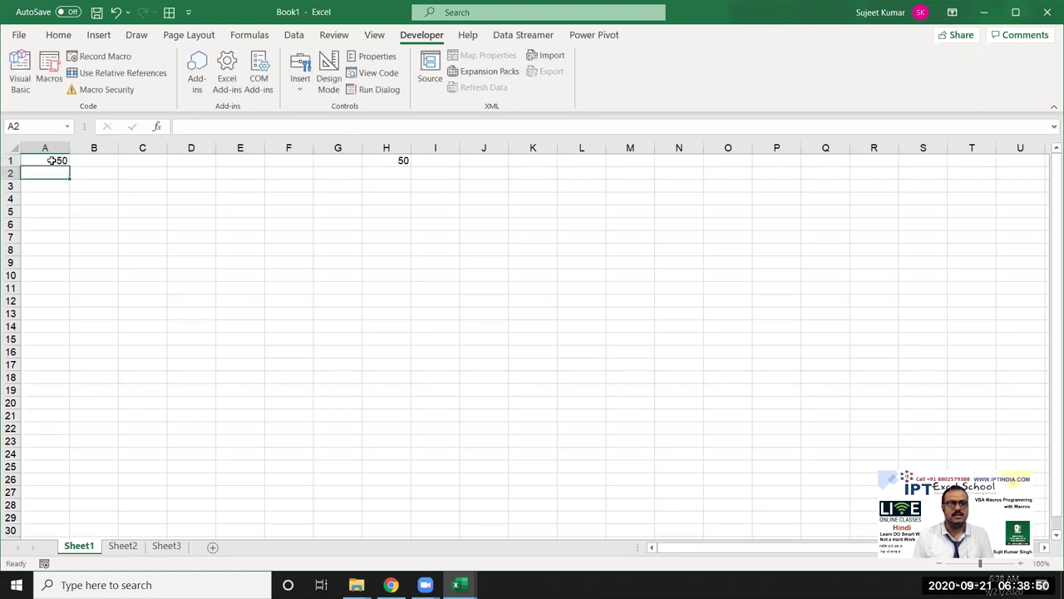
click(52, 160)
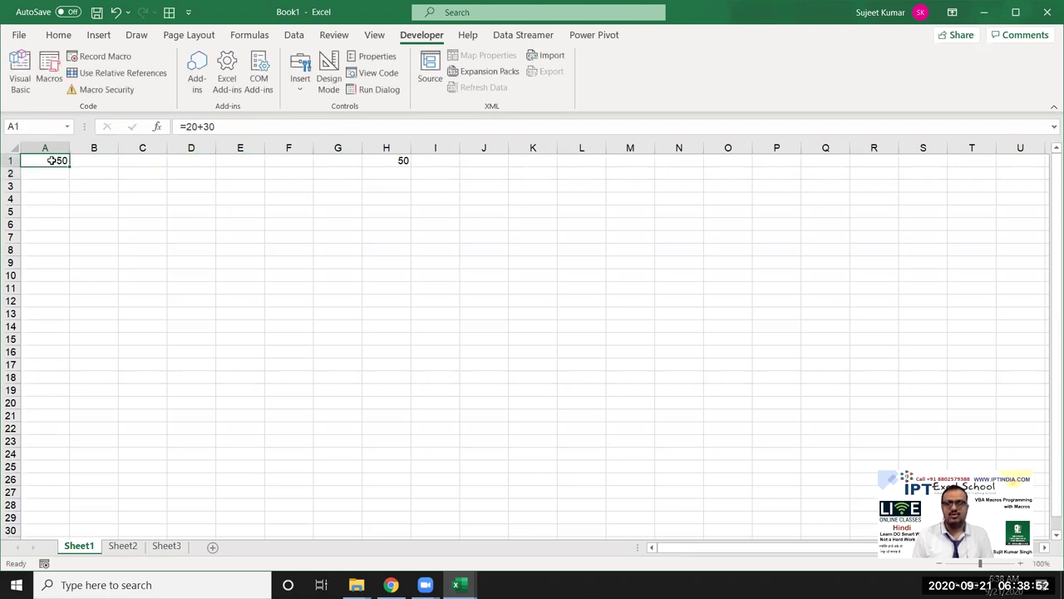
key(alt+Tab)
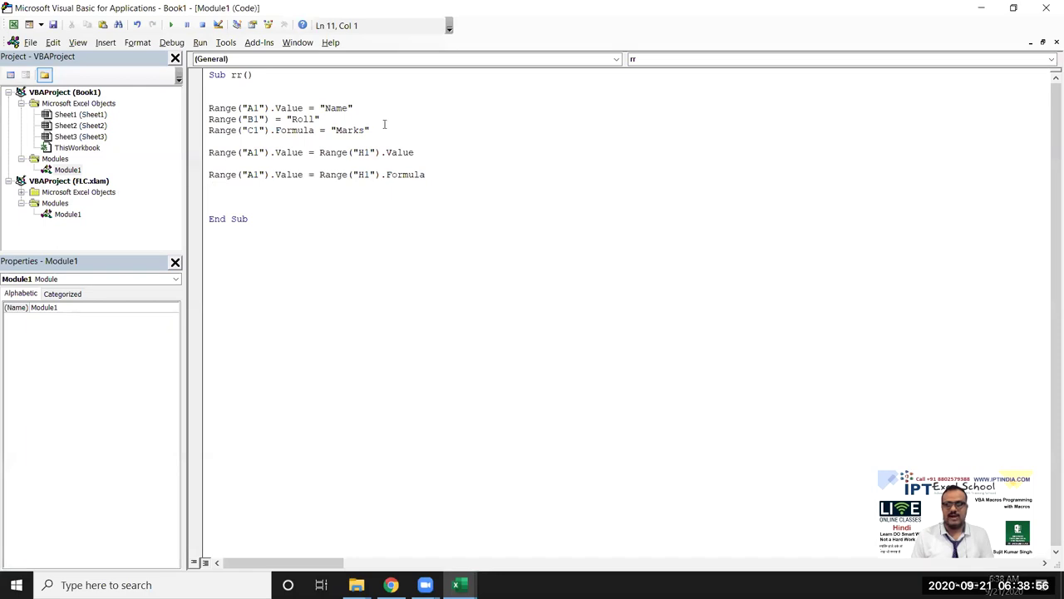
drag(373, 131, 175, 101)
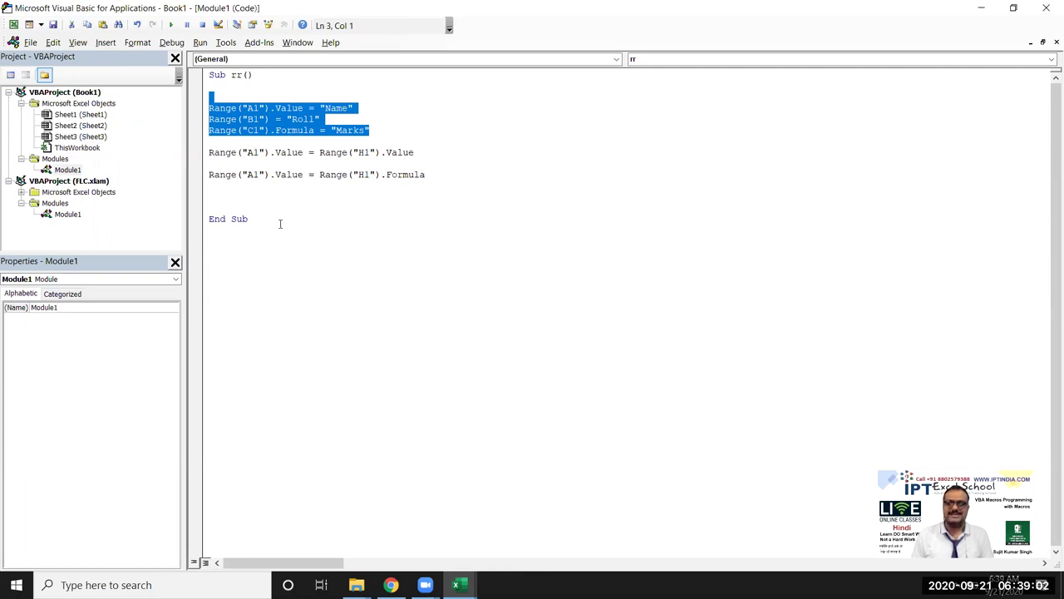
In rr, delete the blank line between the two Range("A1") lines and add blank lines before End Sub.
drag(319, 174, 430, 180)
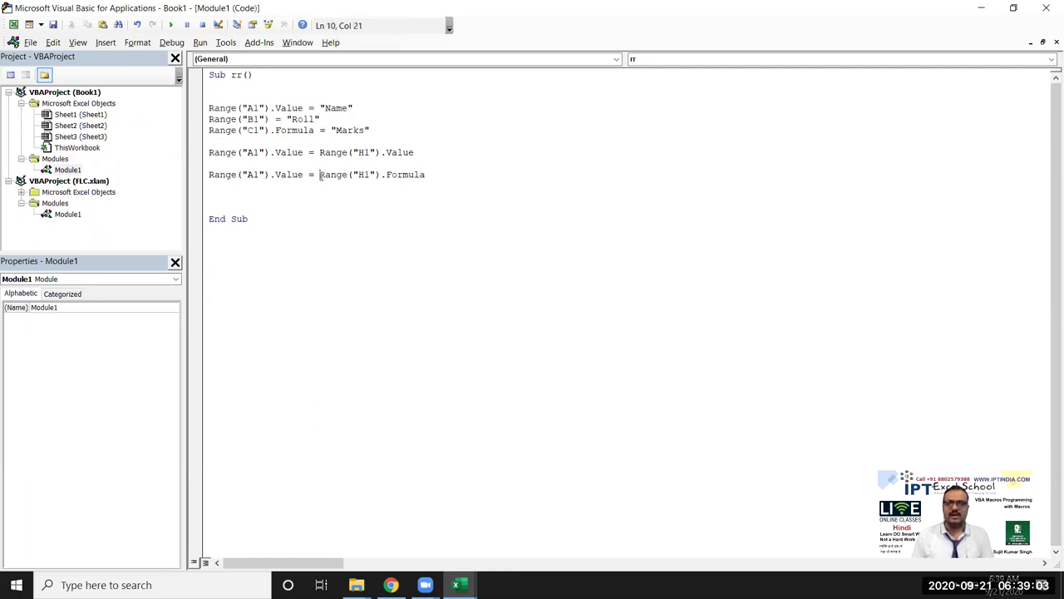
double_click(412, 176)
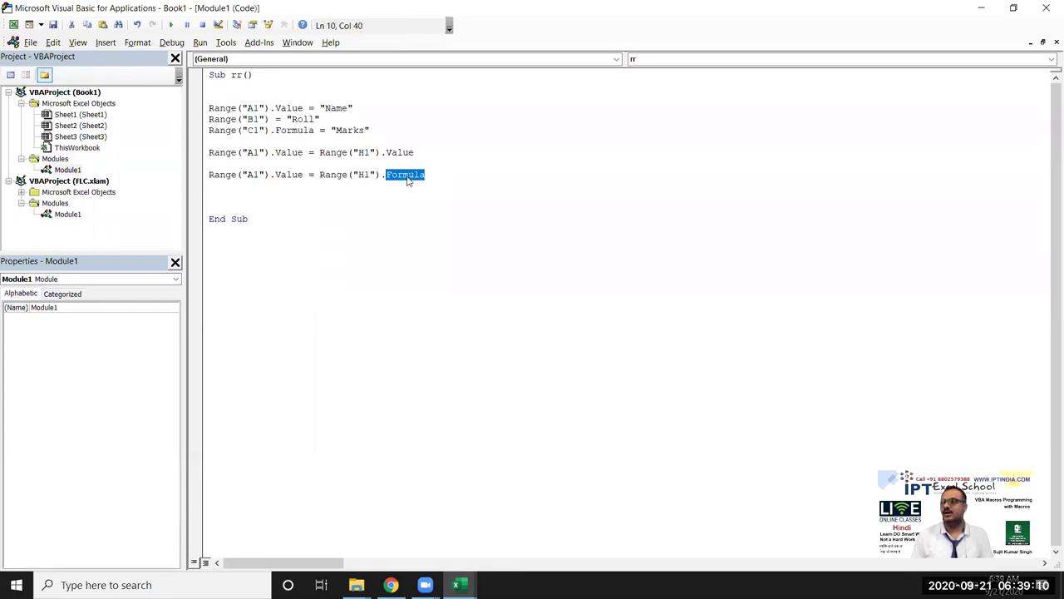
click(435, 183)
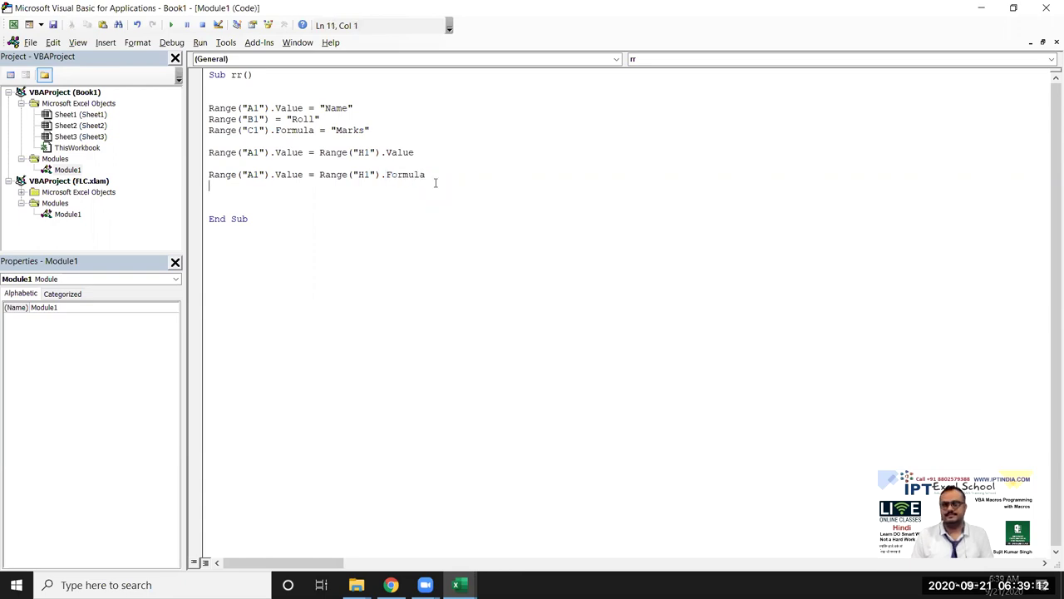
key(alt+F11)
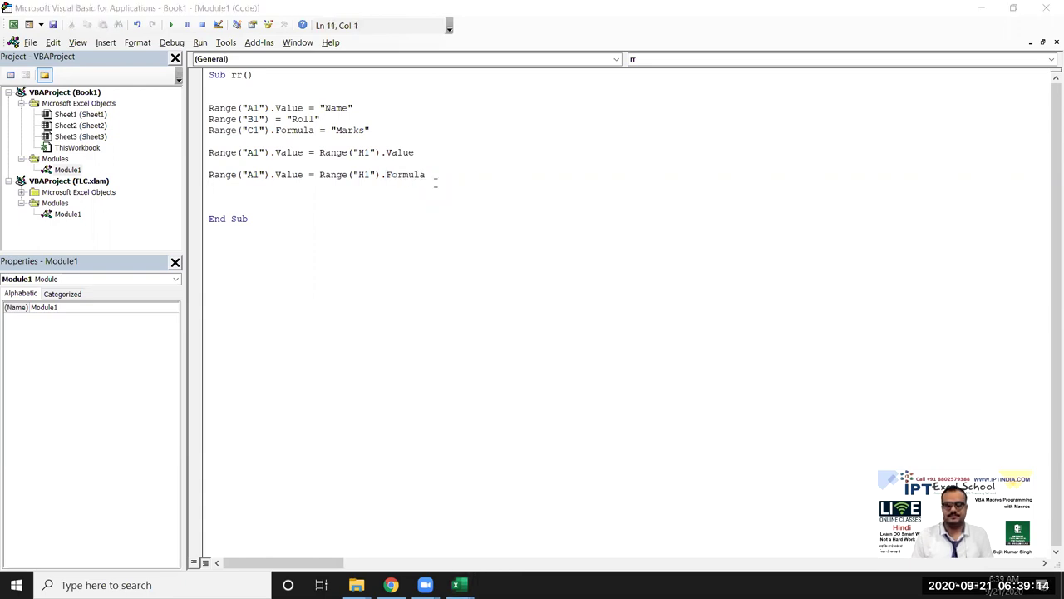
key(alt+Tab)
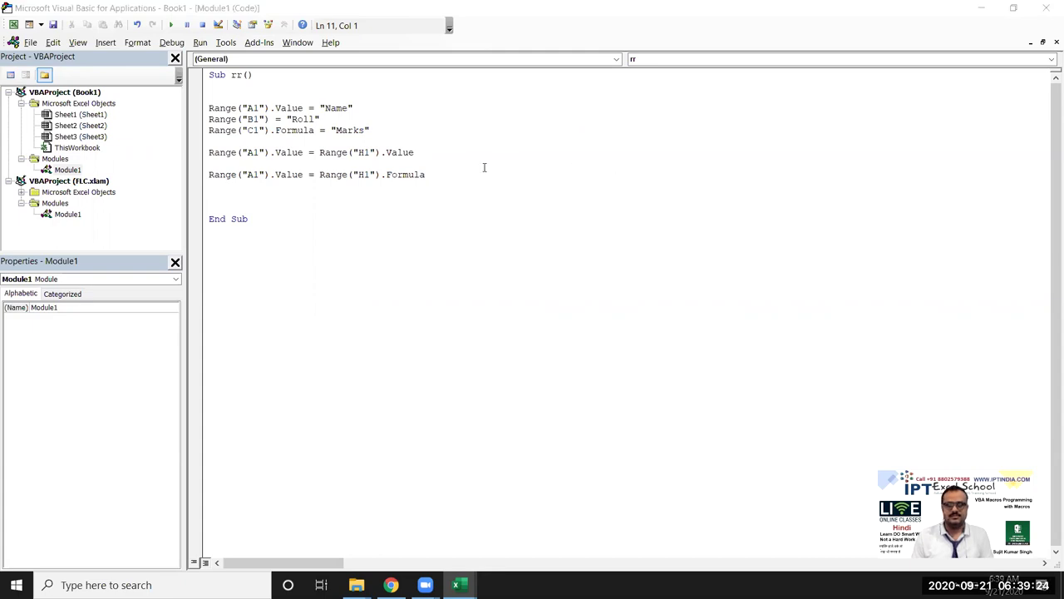
click(256, 164)
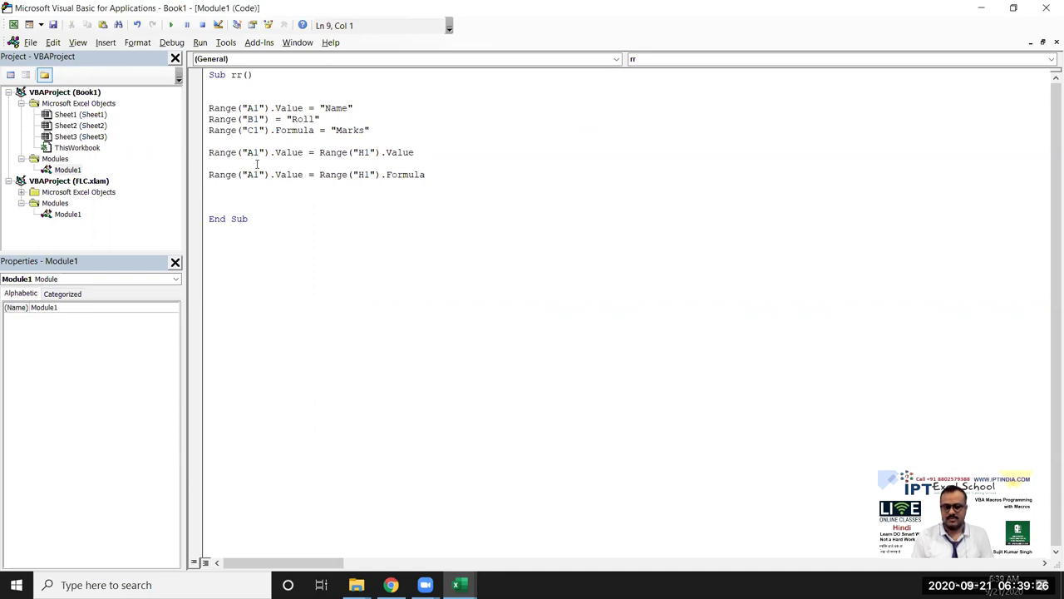
key(Delete)
key(Down)
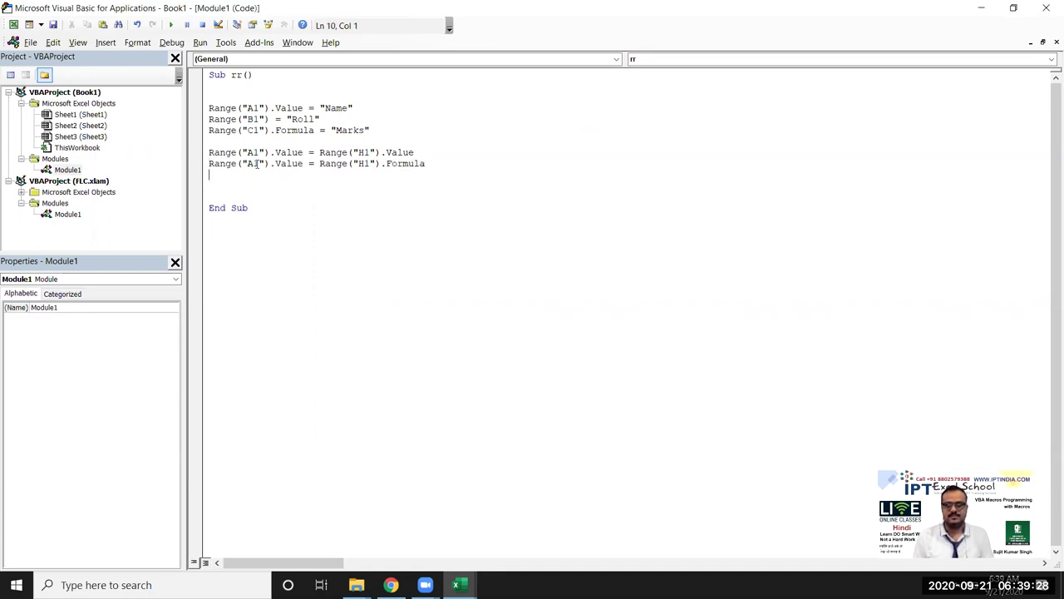
key(Return)
key(Return)
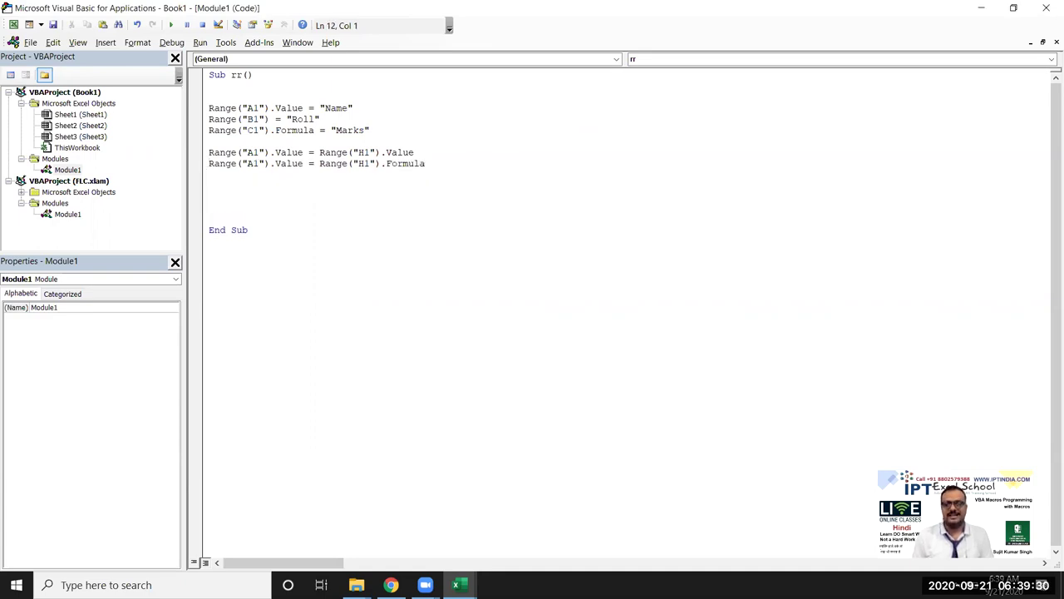
Highlight the header-writing lines in rr, then return to the Excel workbook.
click(209, 75)
key(Down)
key(Down)
key(shift+Down)
key(shift+Down)
key(shift+Down)
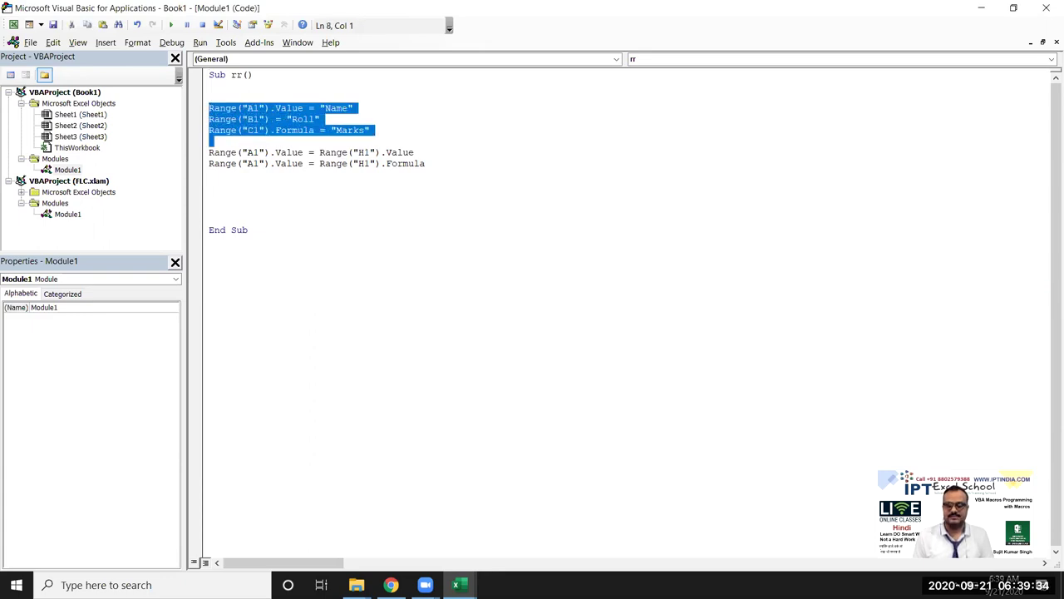
key(shift+Down)
key(shift+Down)
key(shift+Down)
click(209, 185)
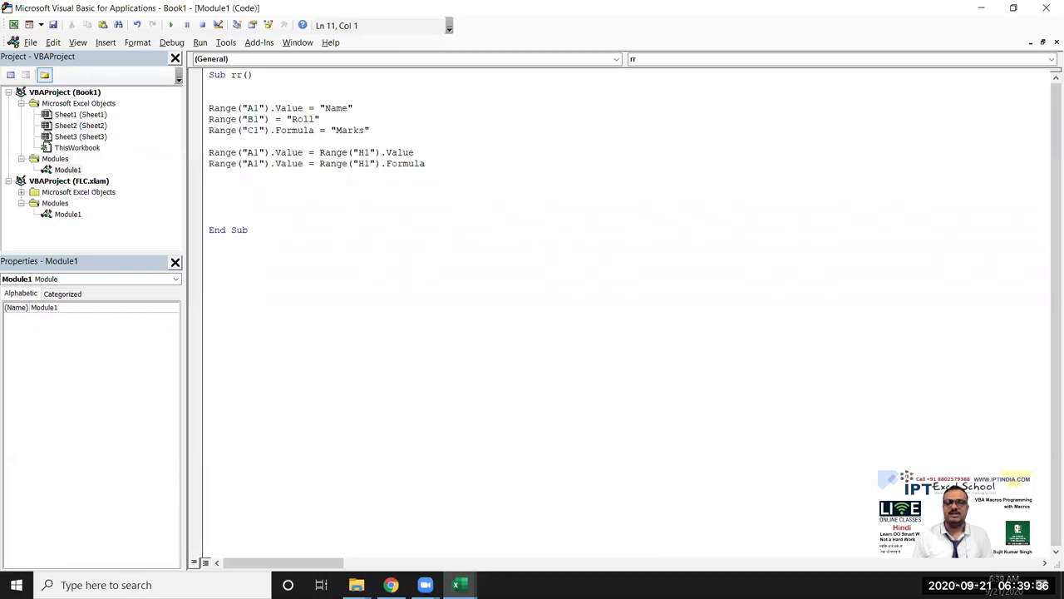
key(alt+F11)
key(alt+Tab)
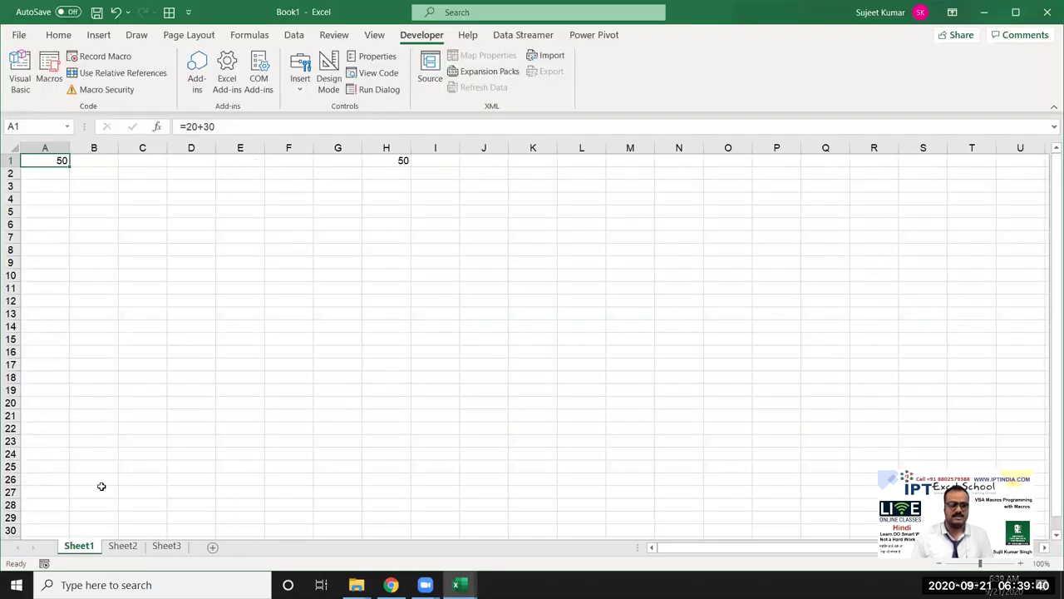
Rename the Sheet1 tab to Form.
double_click(84, 549)
text(Form)
key(Return)
Clear the old 50 values from A1 and H1 on the Form sheet.
click(111, 388)
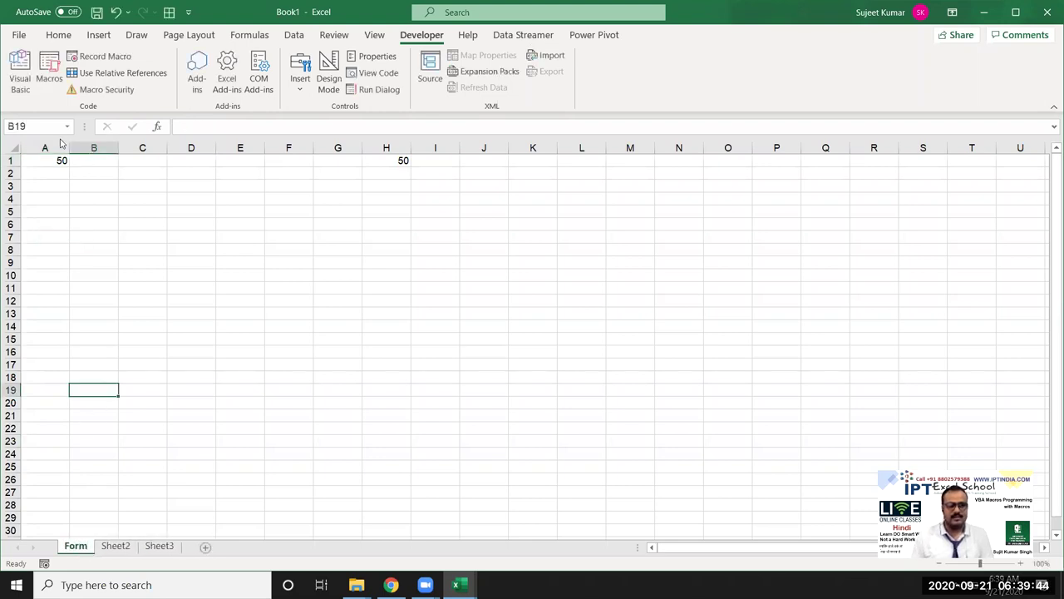
click(50, 147)
drag(61, 160, 50, 185)
click(61, 159)
key(Delete)
click(382, 160)
key(Delete)
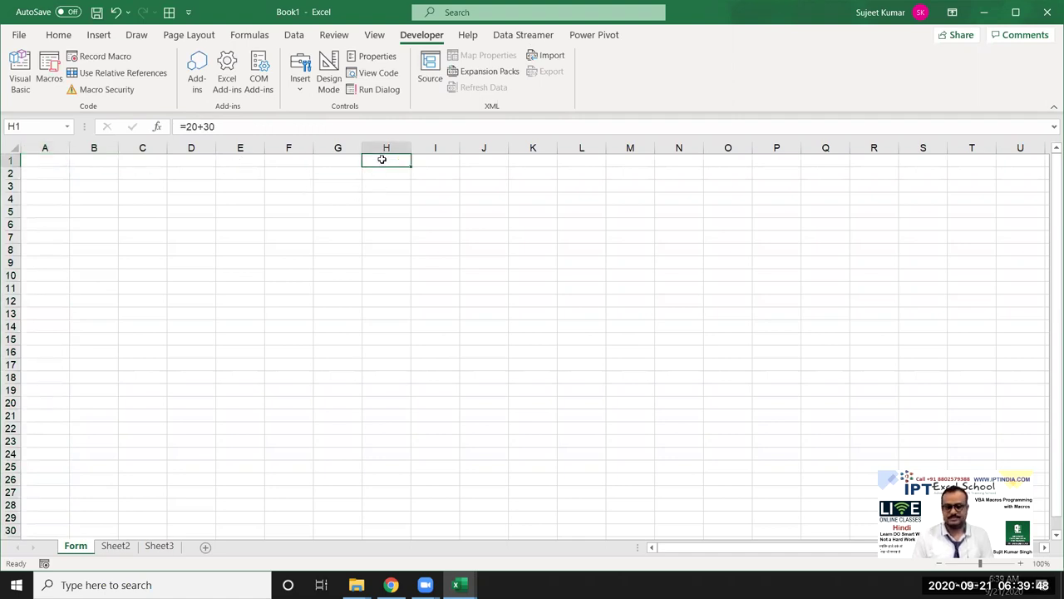
click(53, 158)
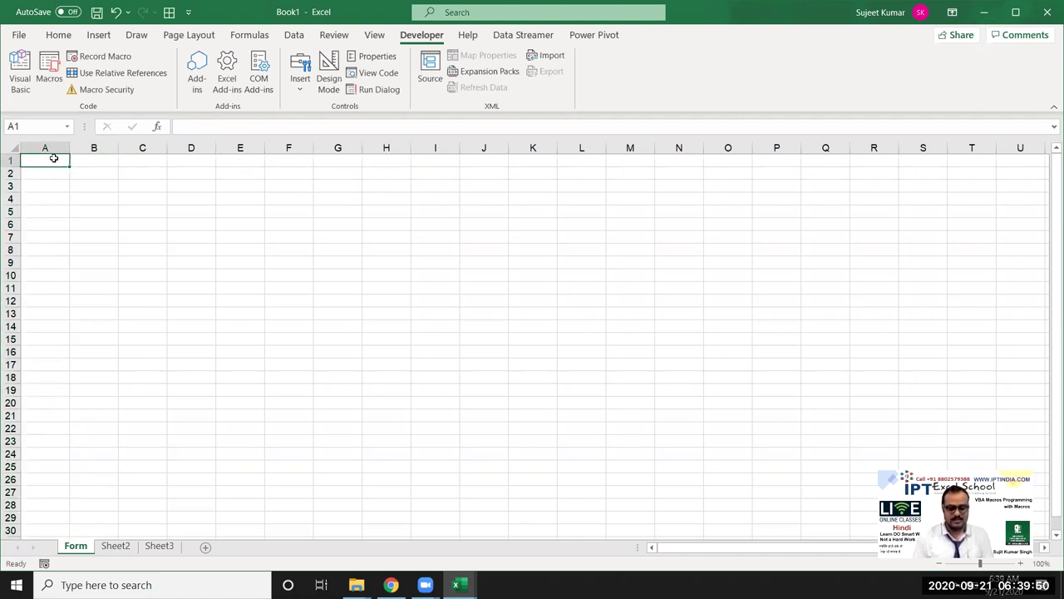
Enter the labels Name, City and Marks in A2, A5 and A8.
click(51, 178)
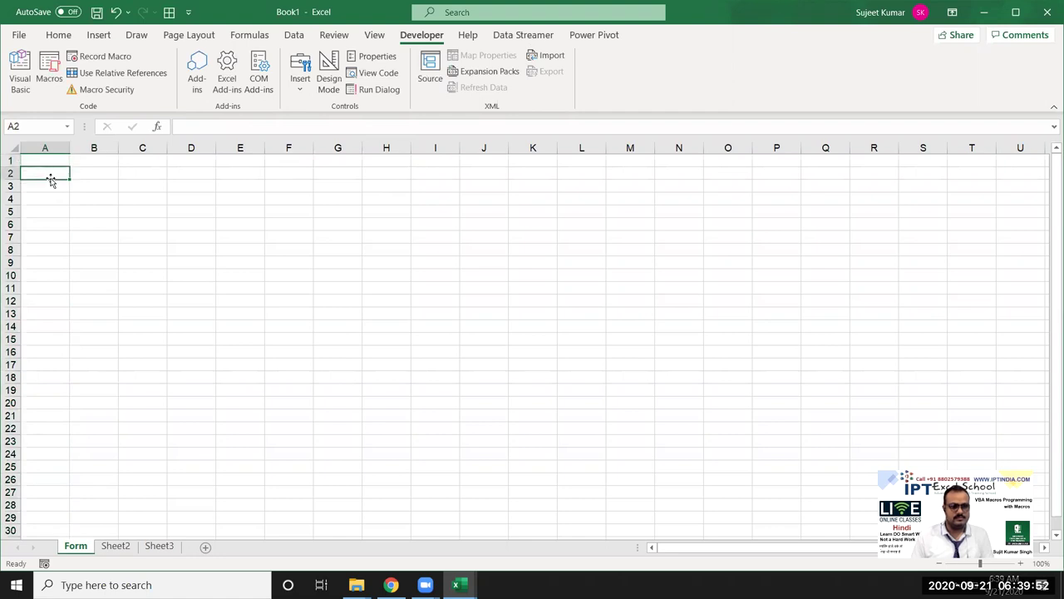
text(Name)
key(Return)
key(Return)
key(Return)
text(City)
key(Tab)
key(Down)
key(Down)
key(Down)
key(Down)
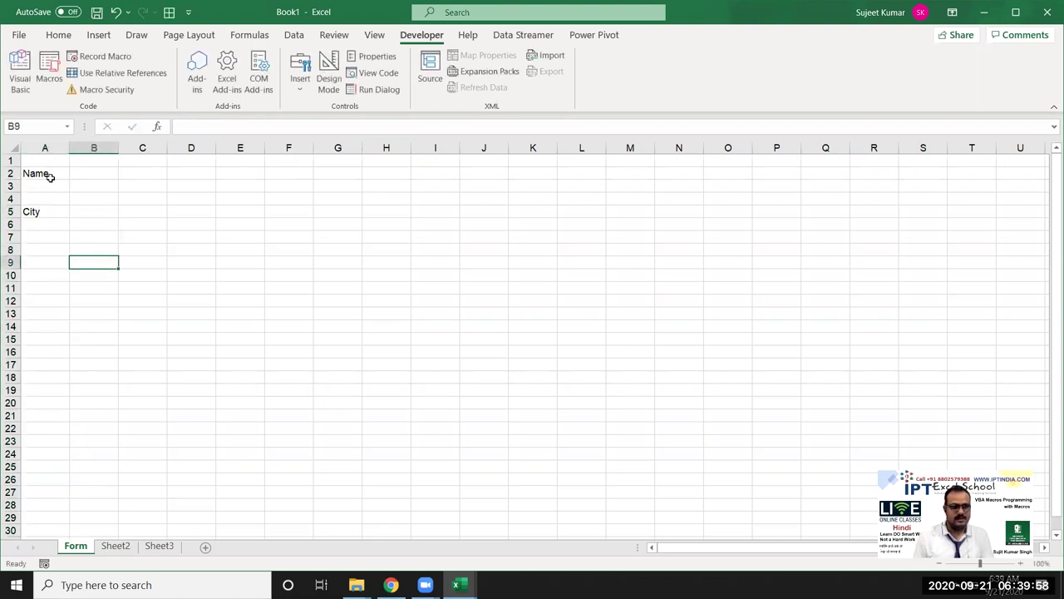
key(Left)
key(Up)
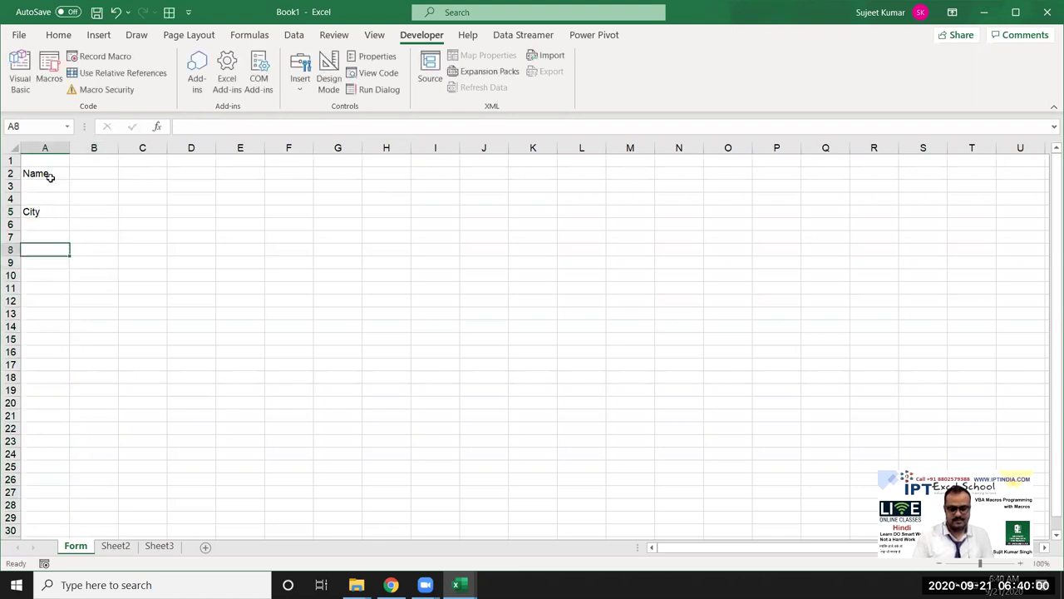
text(MArks)
key(Return)
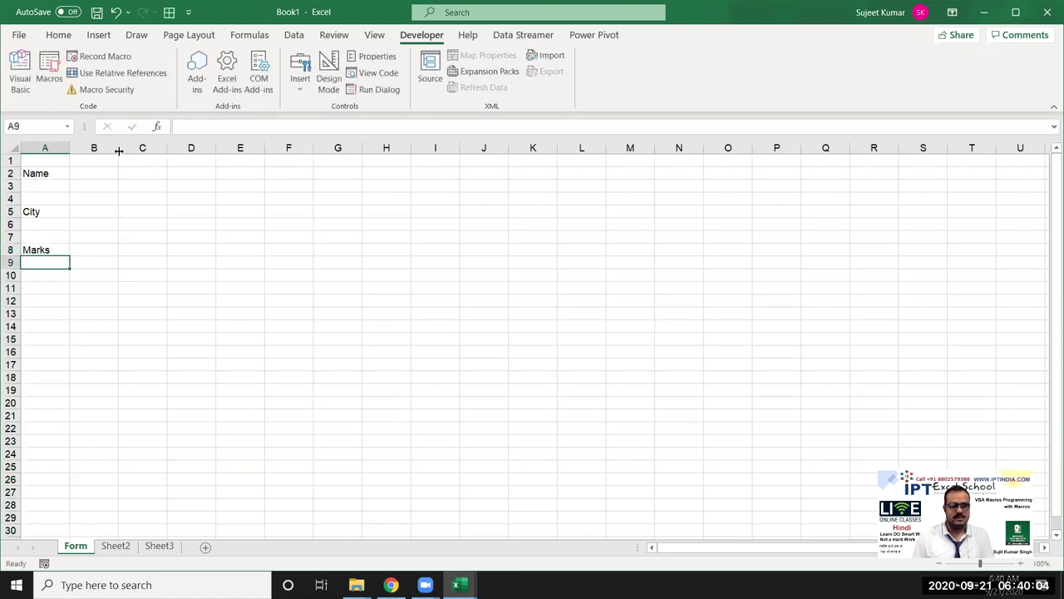
Widen column B, fill B2, B5 and B8 yellow, then begin renaming Sheet2.
drag(119, 150, 193, 152)
click(125, 171)
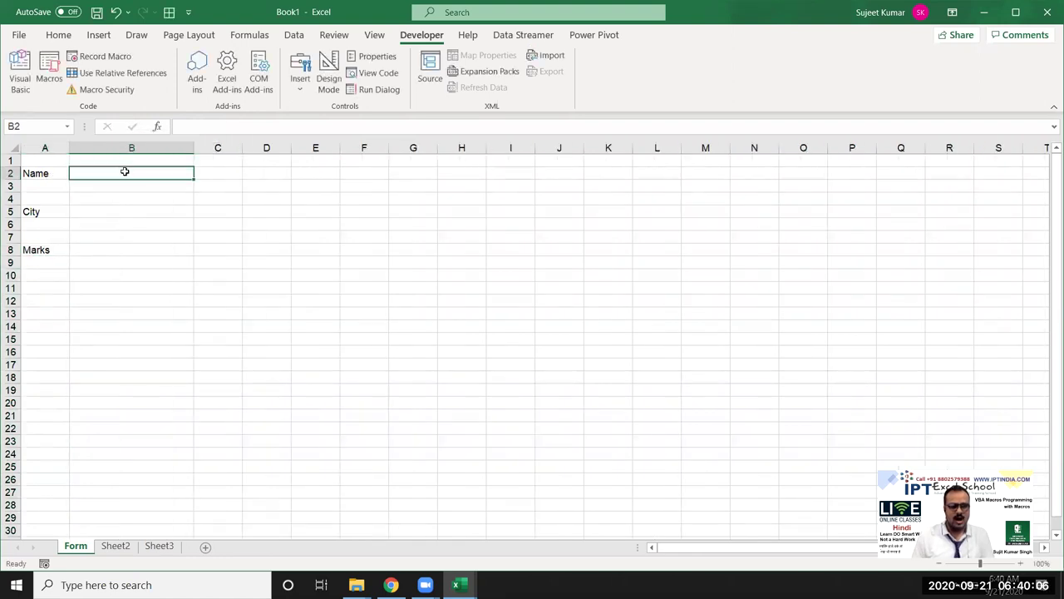
ctrl+click(112, 213)
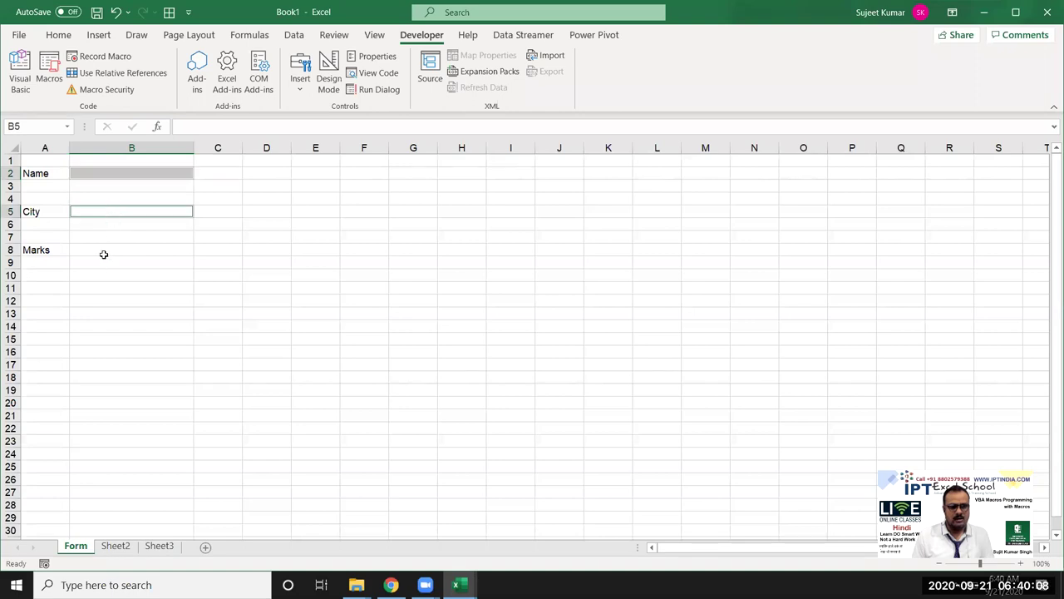
ctrl+click(104, 251)
click(59, 34)
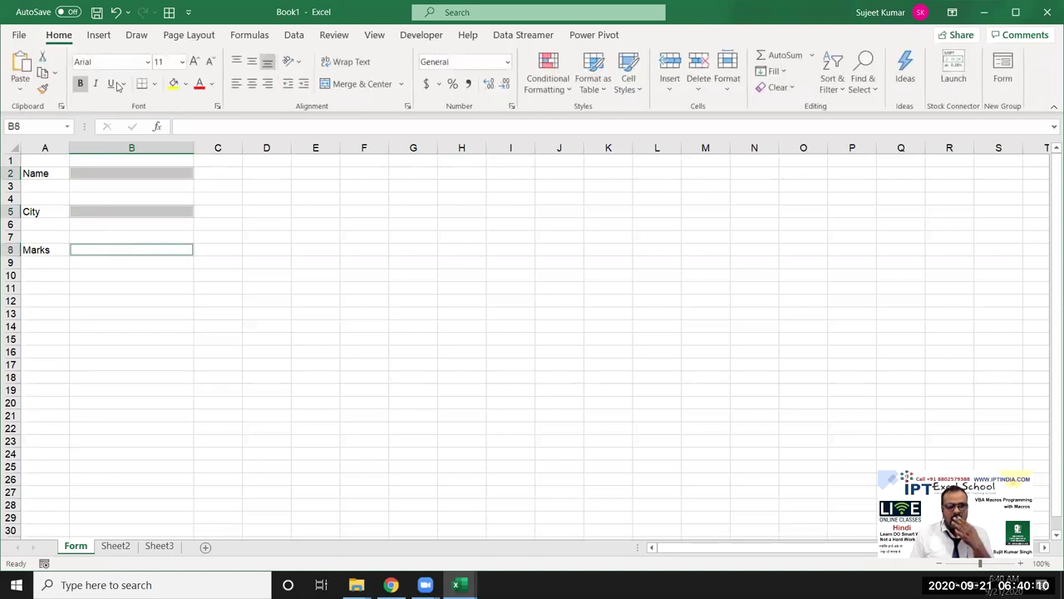
click(173, 83)
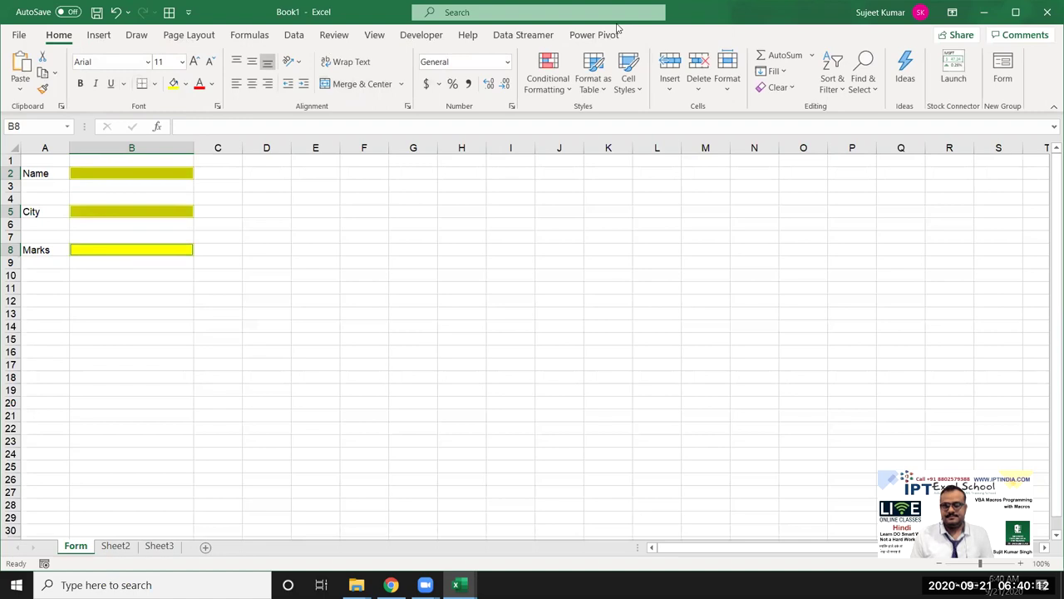
click(978, 7)
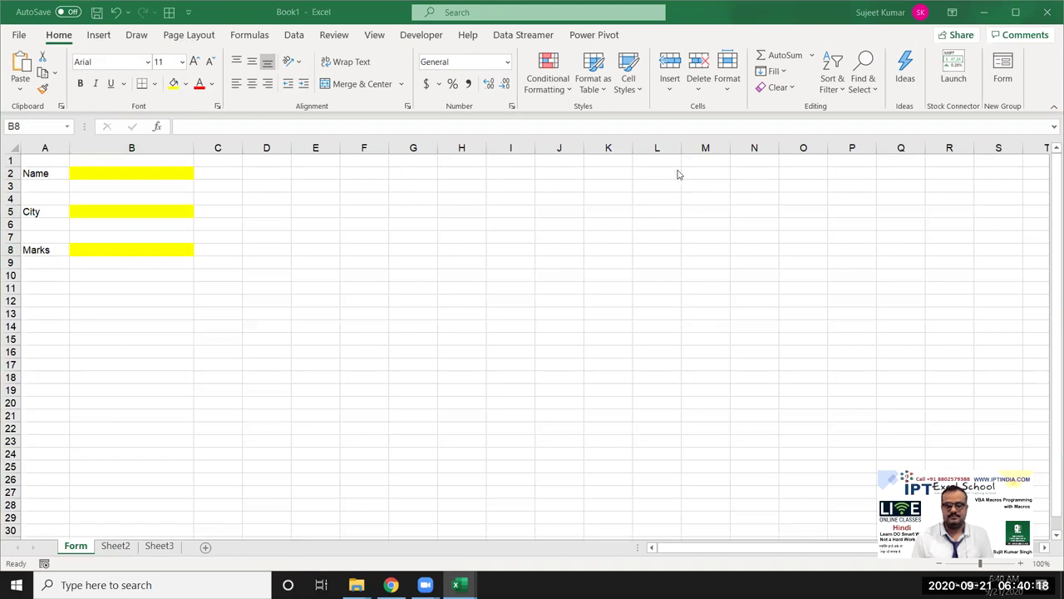
click(200, 325)
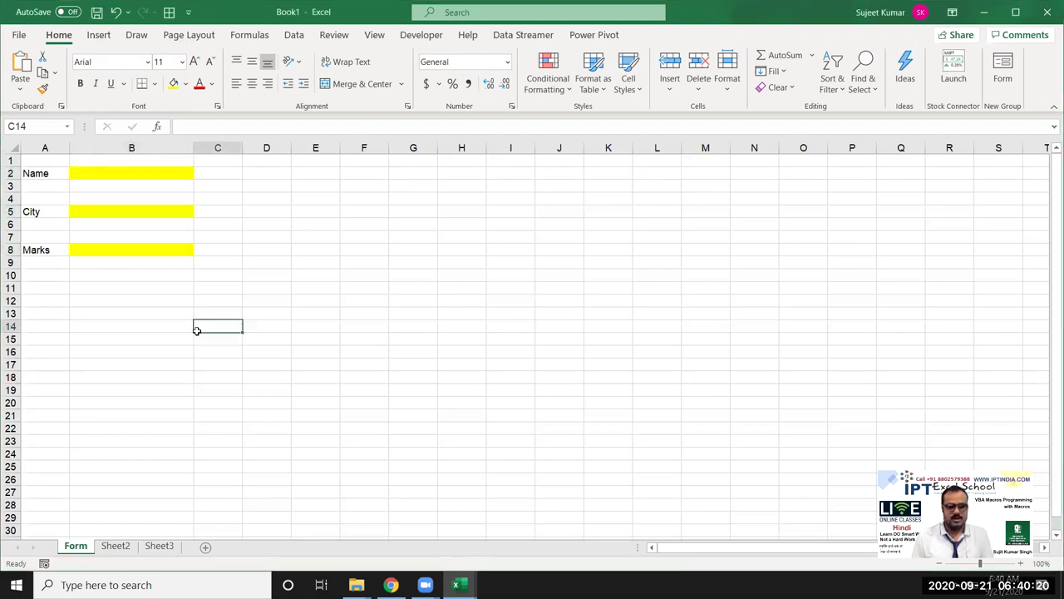
click(108, 546)
double_click(108, 546)
Name Sheet2 'Data' and enter headers Name, City and Marks in A1:C1.
text(Data)
click(143, 300)
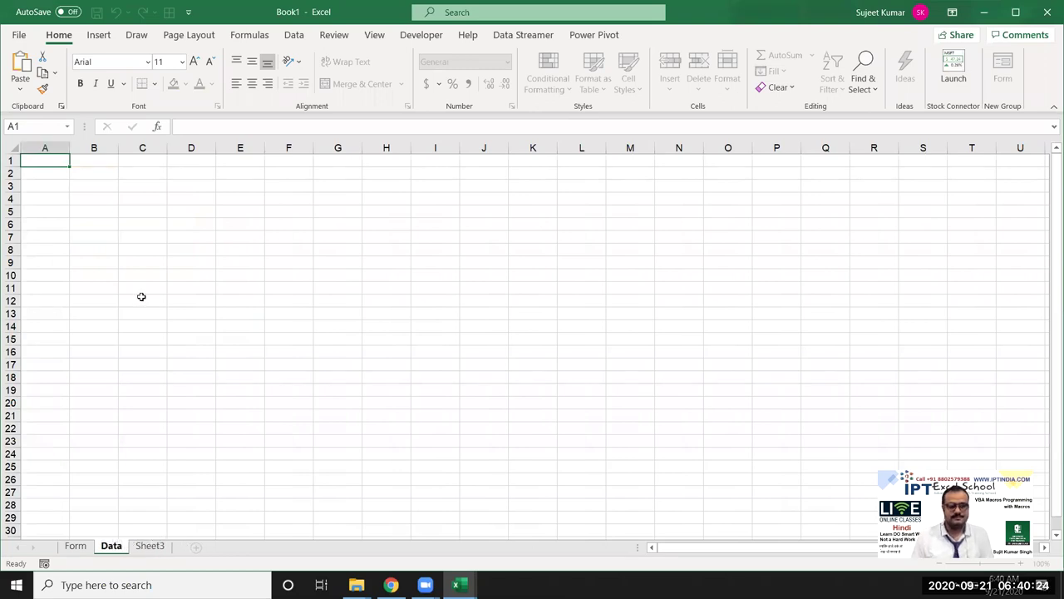
click(51, 160)
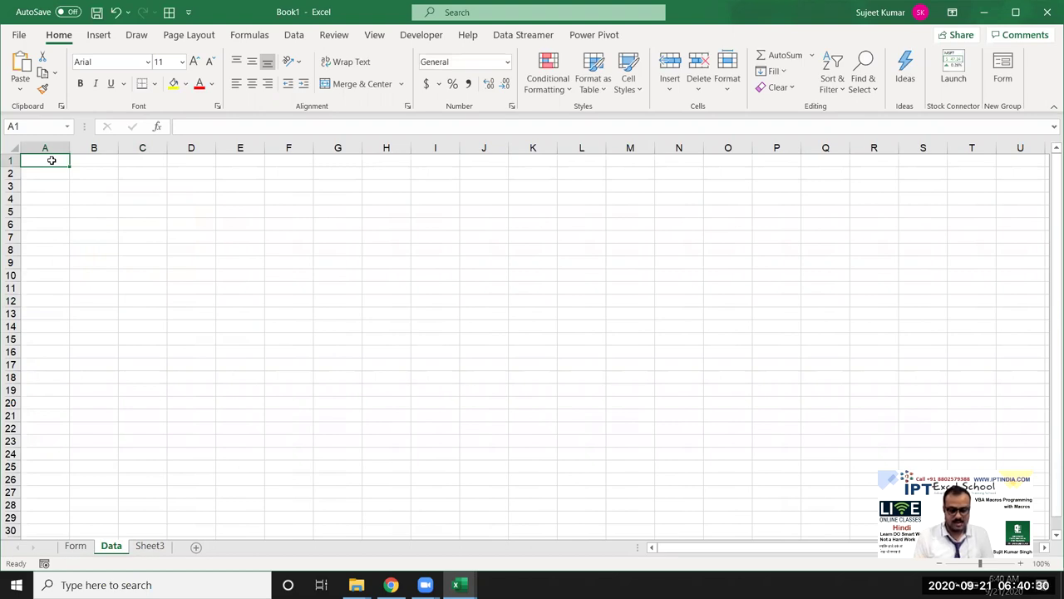
text(Name)
key(Tab)
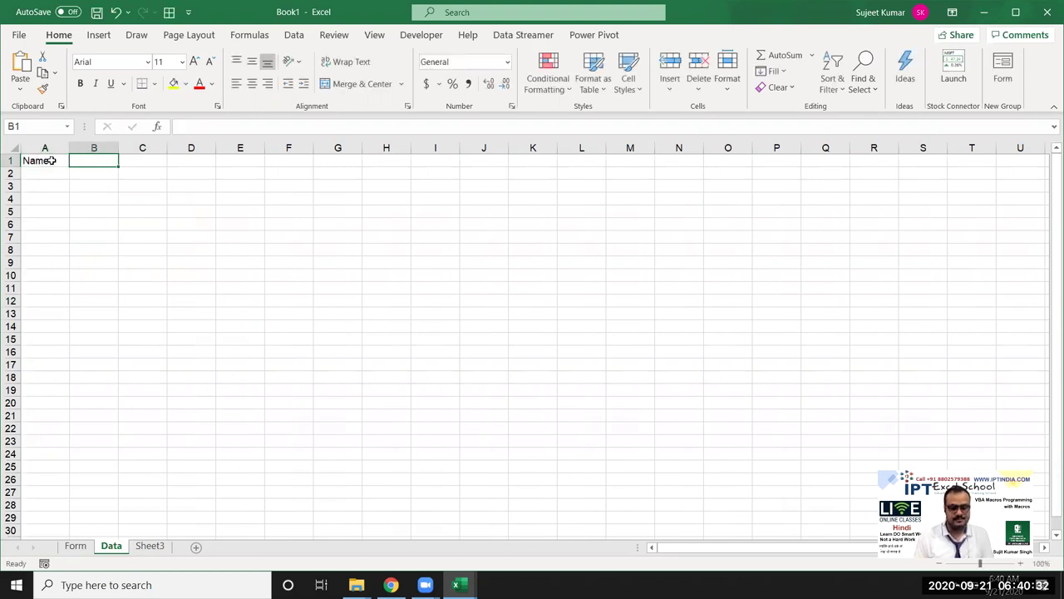
text(City)
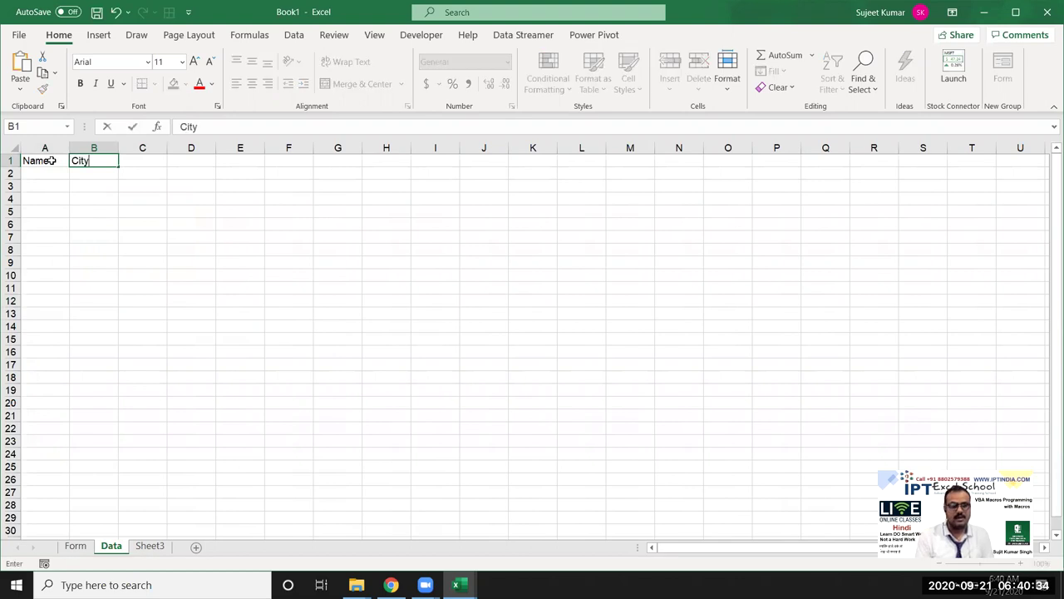
key(Tab)
text(Marks)
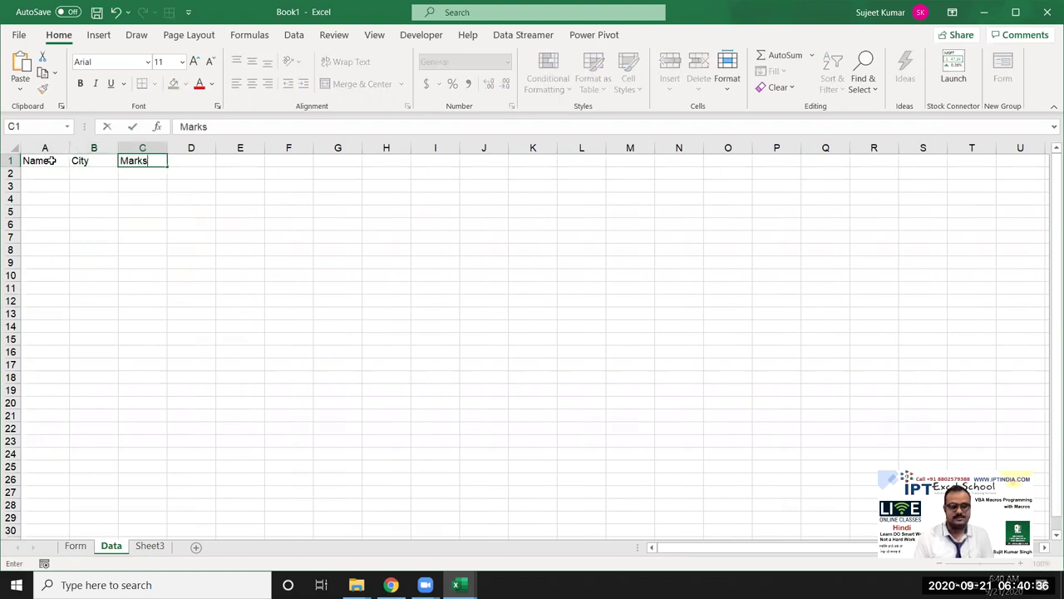
key(Return)
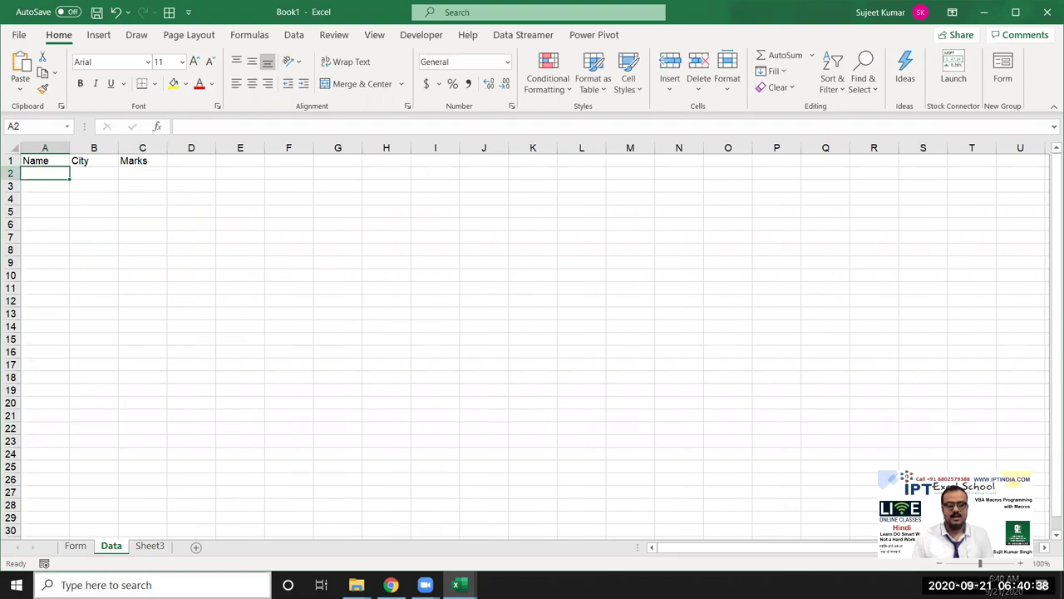
Compare the Form and Data sheets, then bring the macro editor to the front.
click(75, 546)
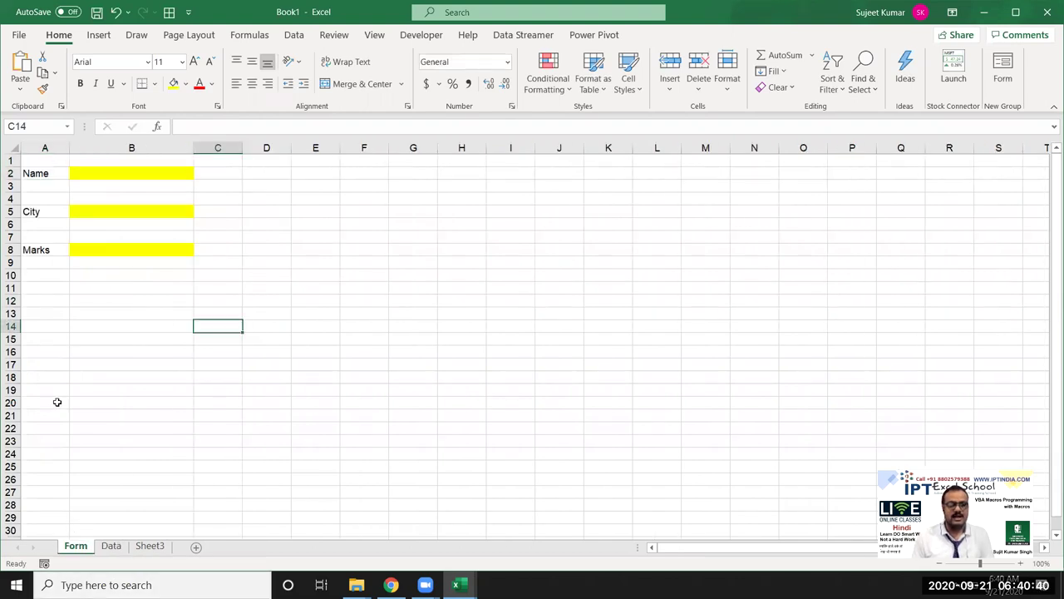
click(76, 177)
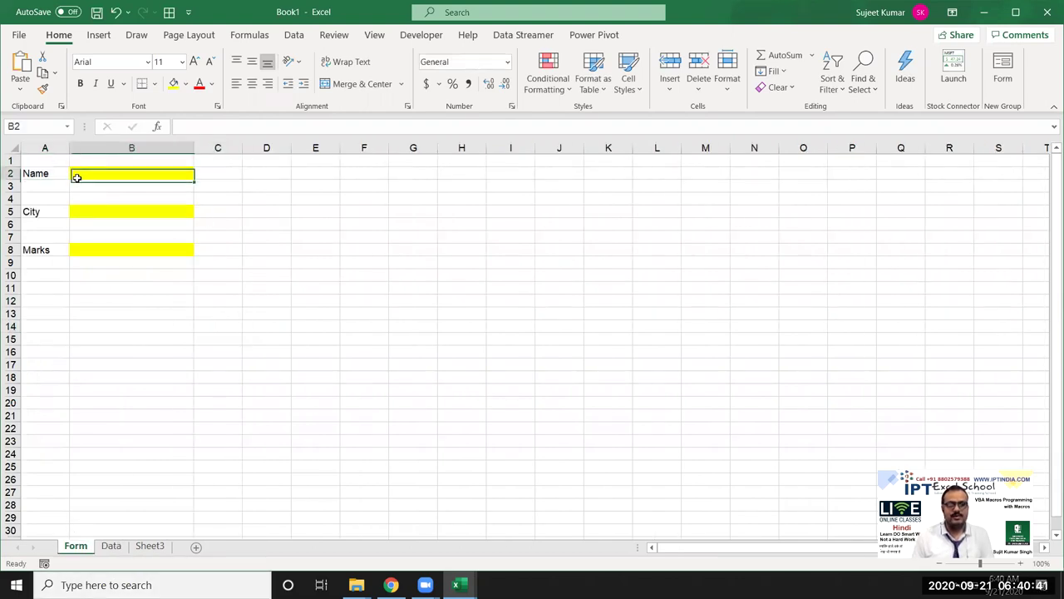
click(111, 546)
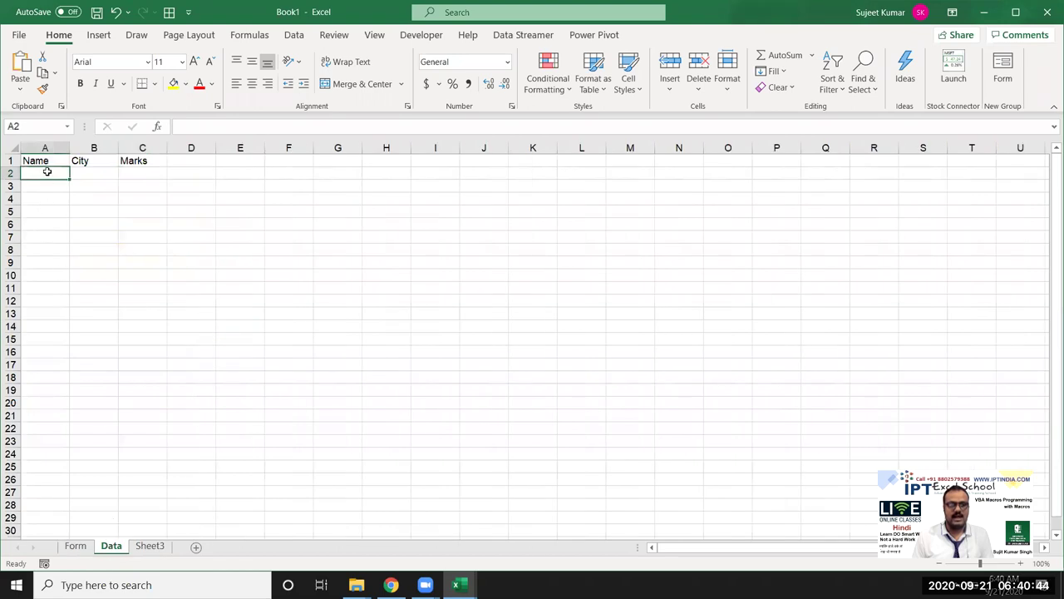
key(alt+Tab)
click(81, 549)
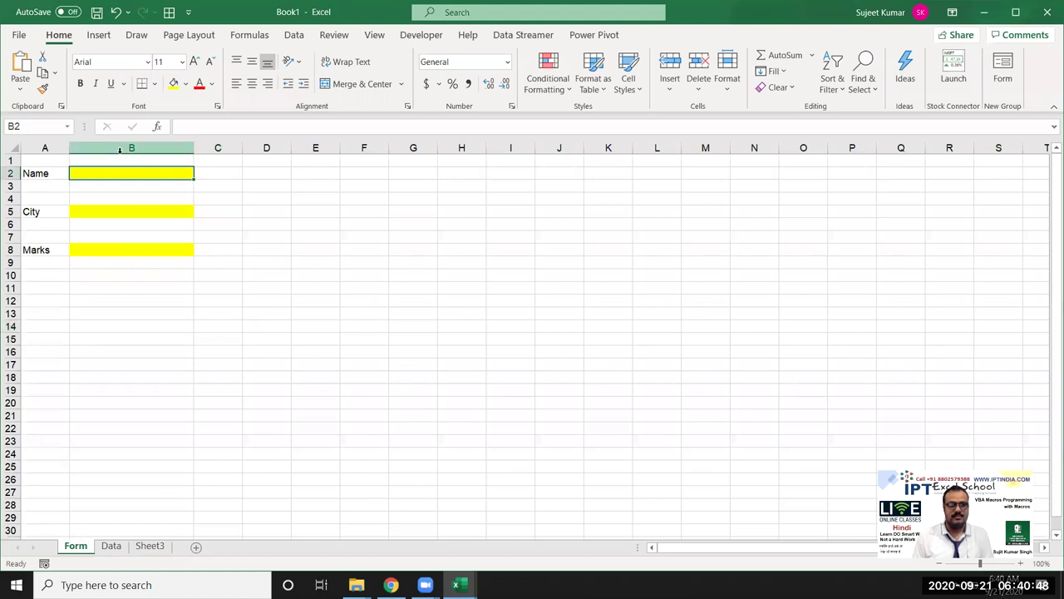
click(112, 547)
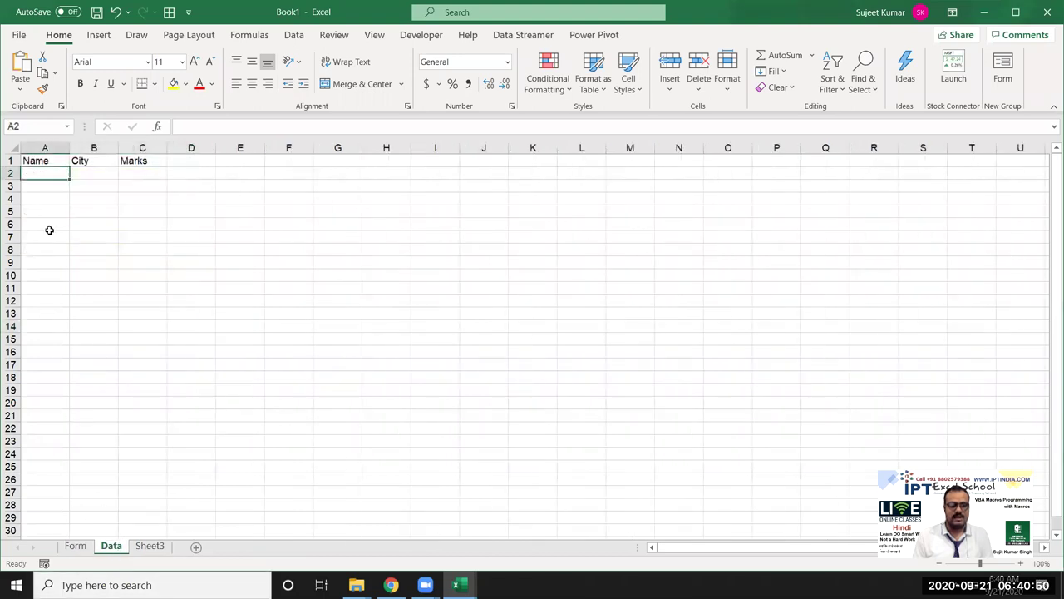
key(alt+Tab)
key(alt+Tab)
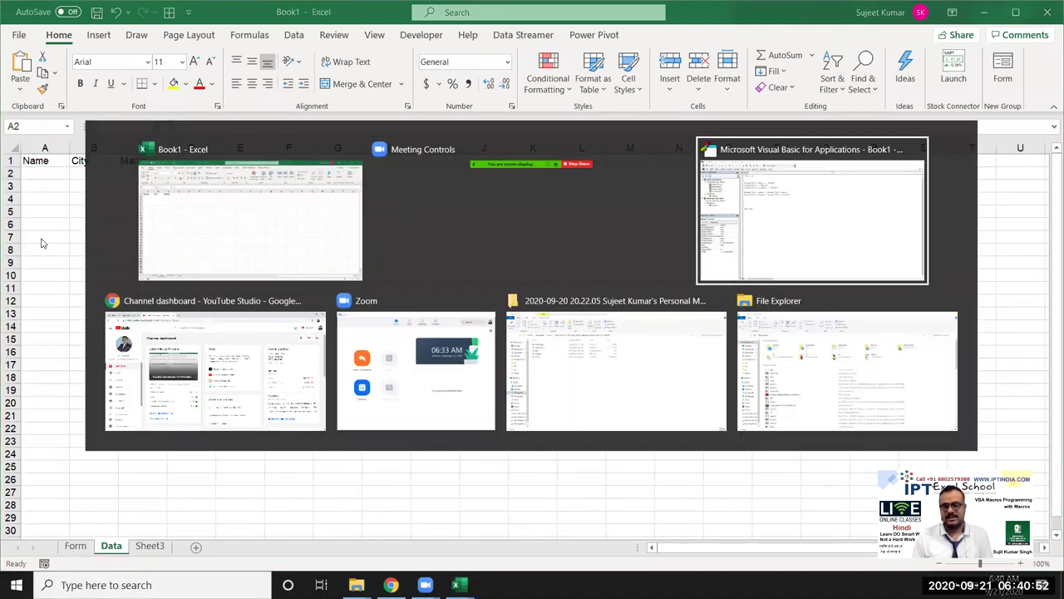
On a new line in rr, type a statement copying Form's B2 value into the Data sheet.
key(Return)
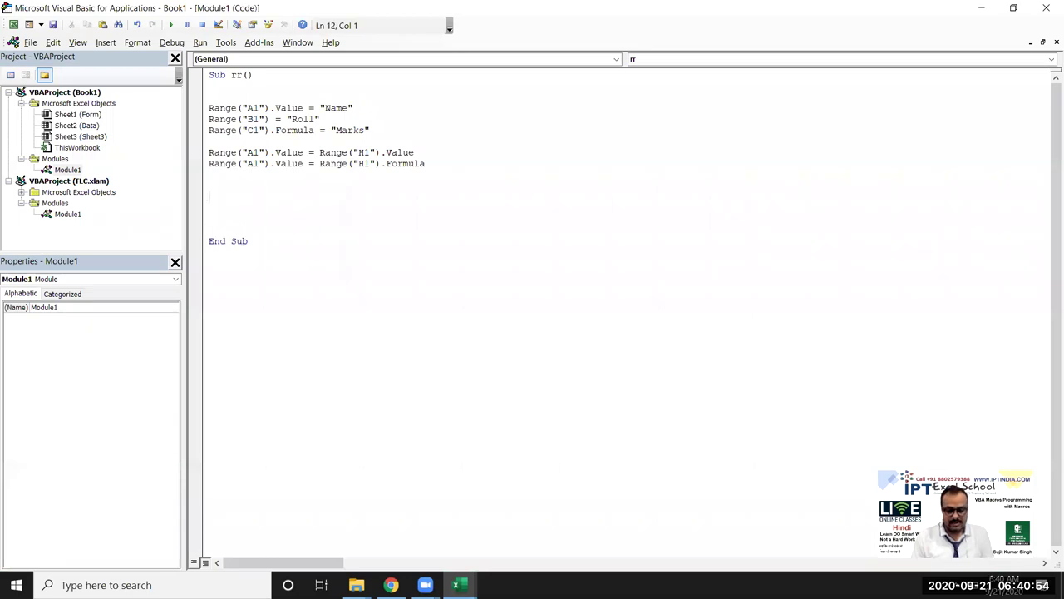
text(sheets)
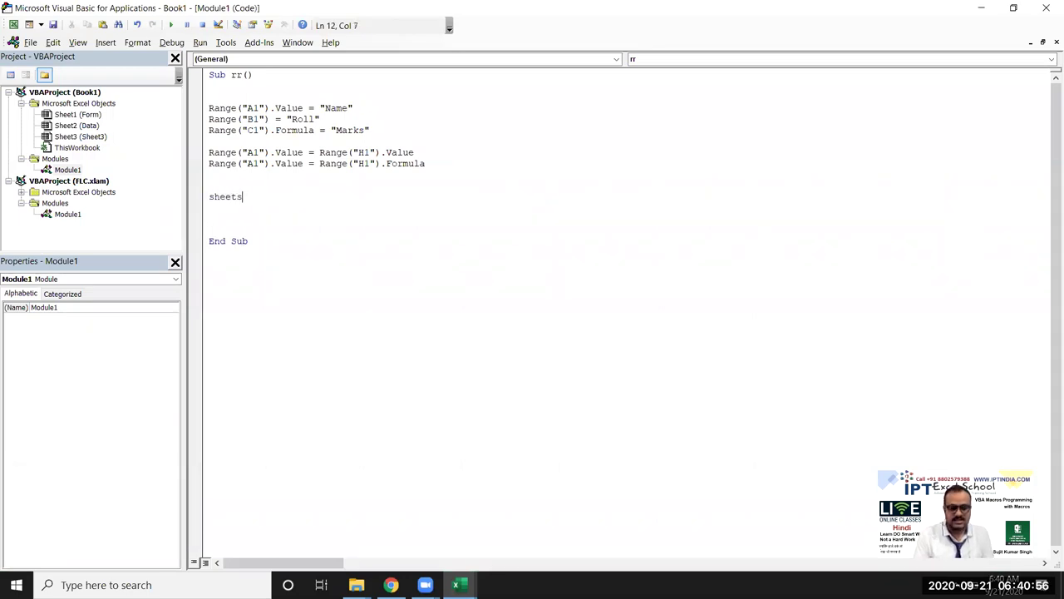
text(("Da)
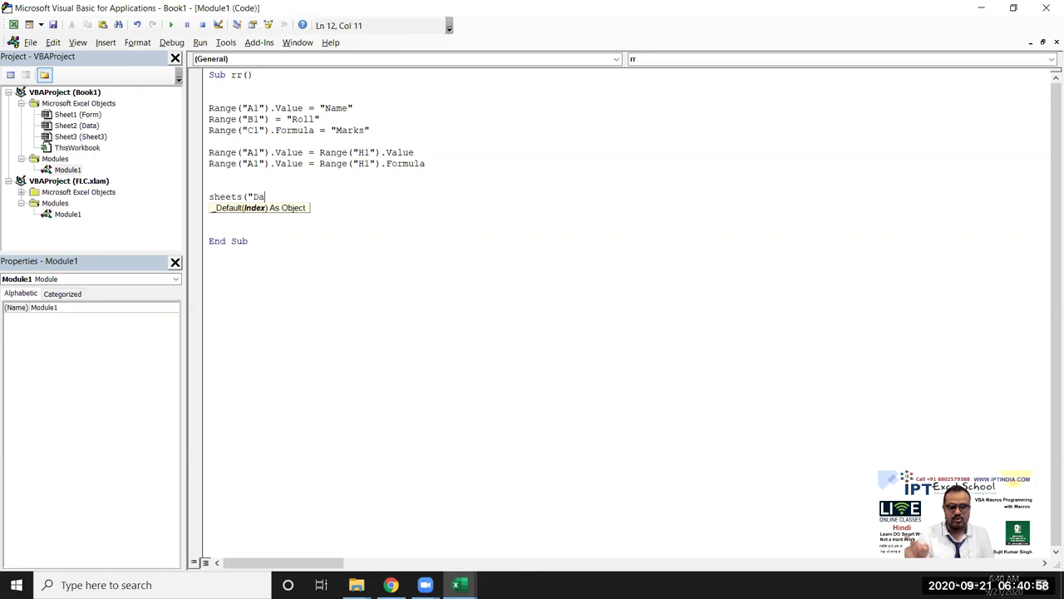
text(ta").range()
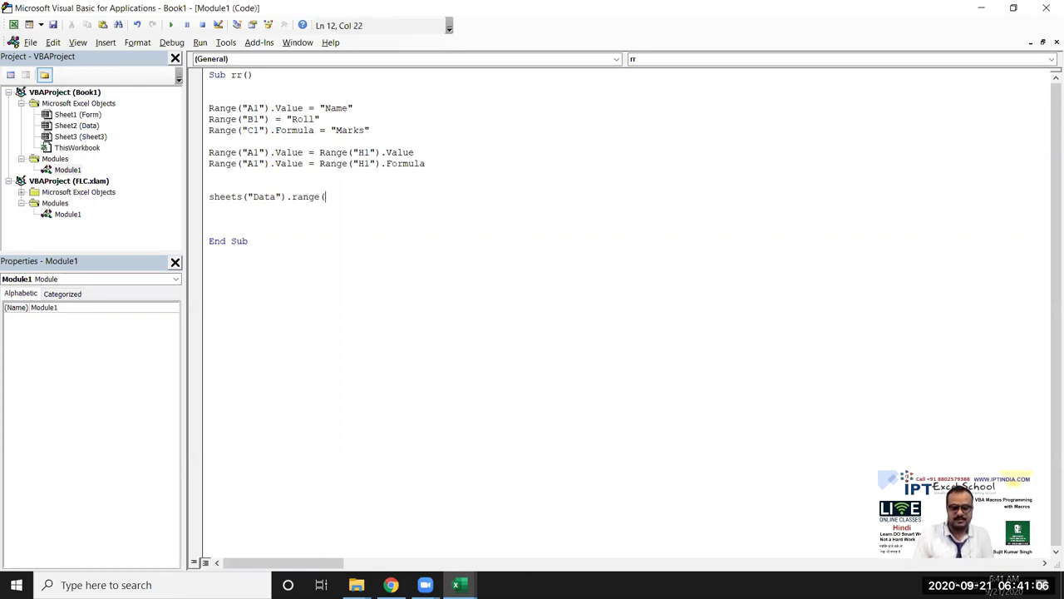
text("B2"))
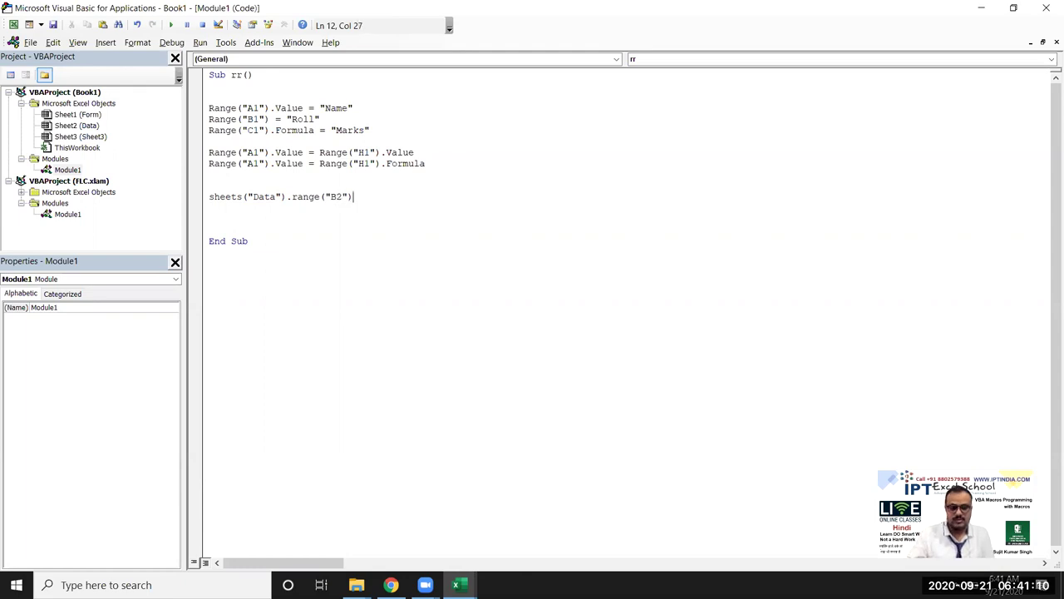
text(.value=)
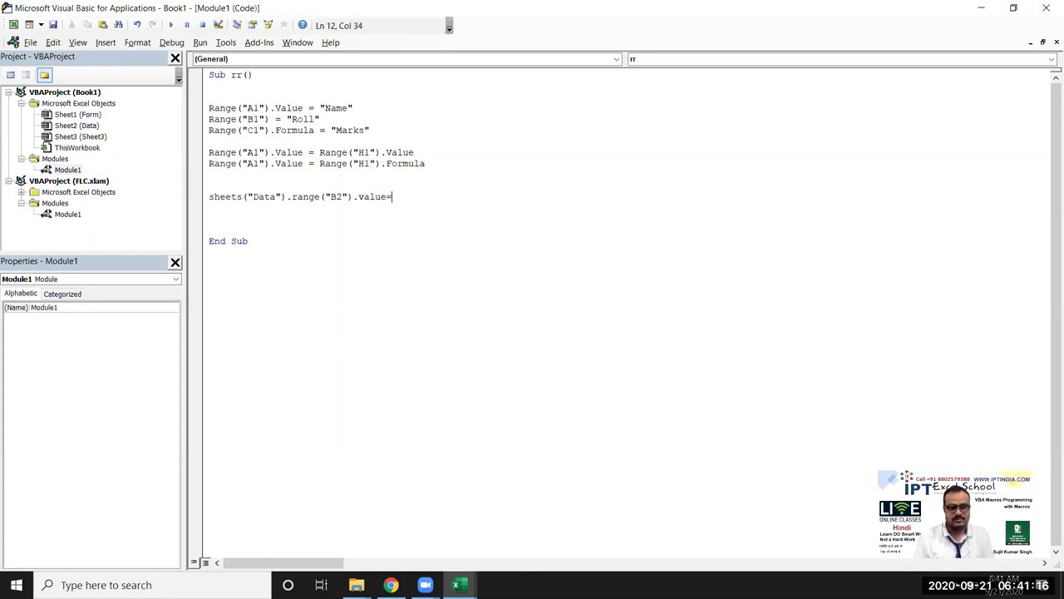
text(sheets(")
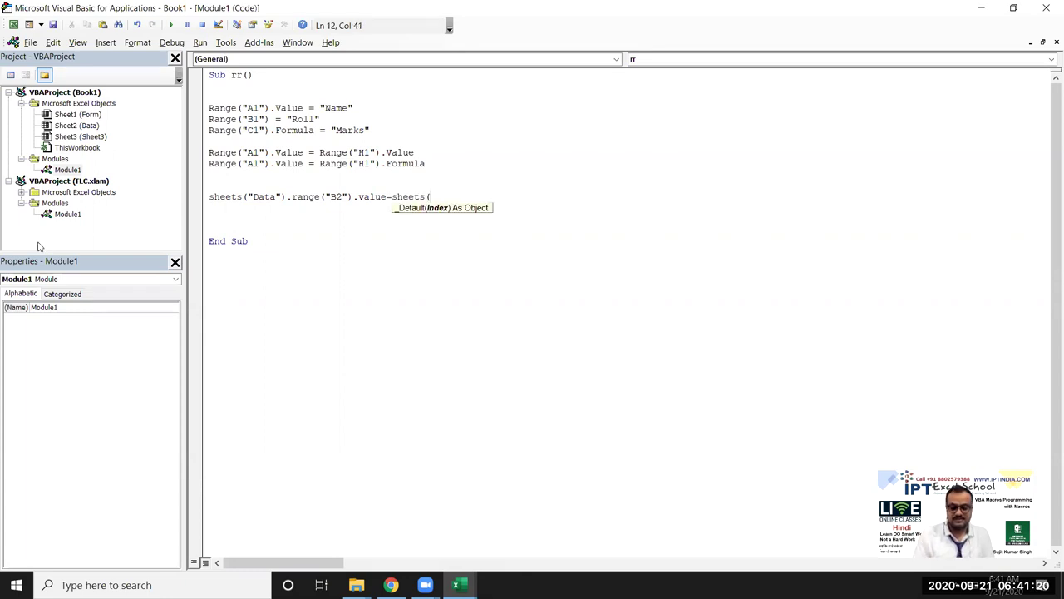
text(Form)
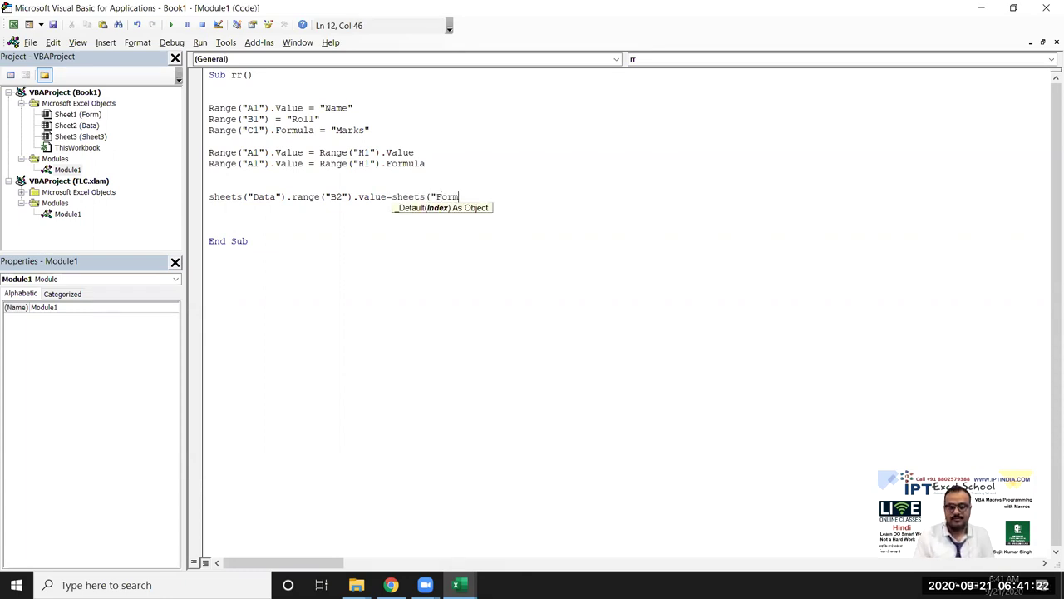
text().va)
key(BackSpace)
key(BackSpace)
text(ange)
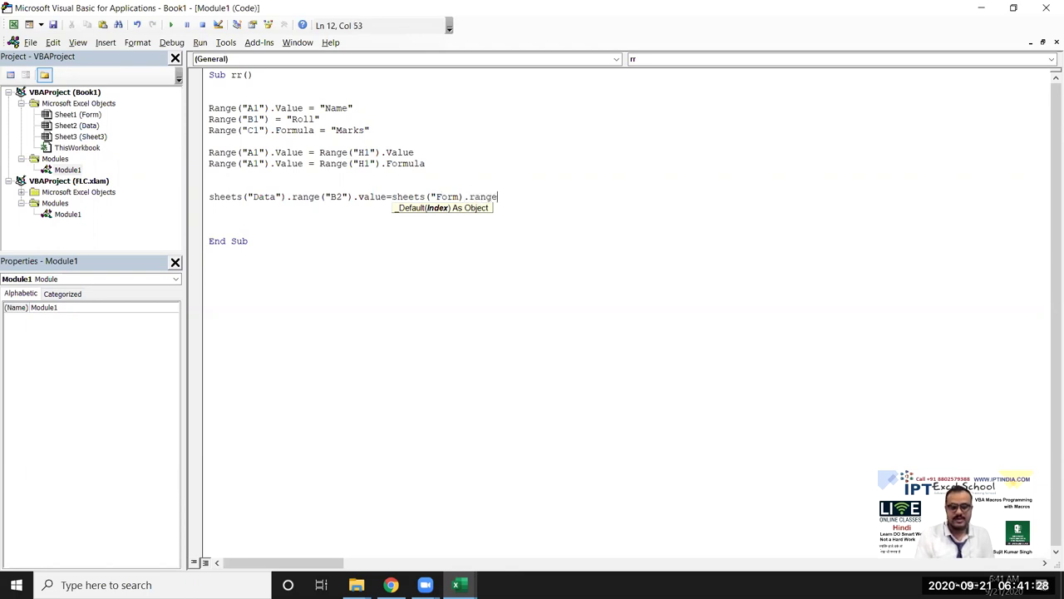
text(("B)
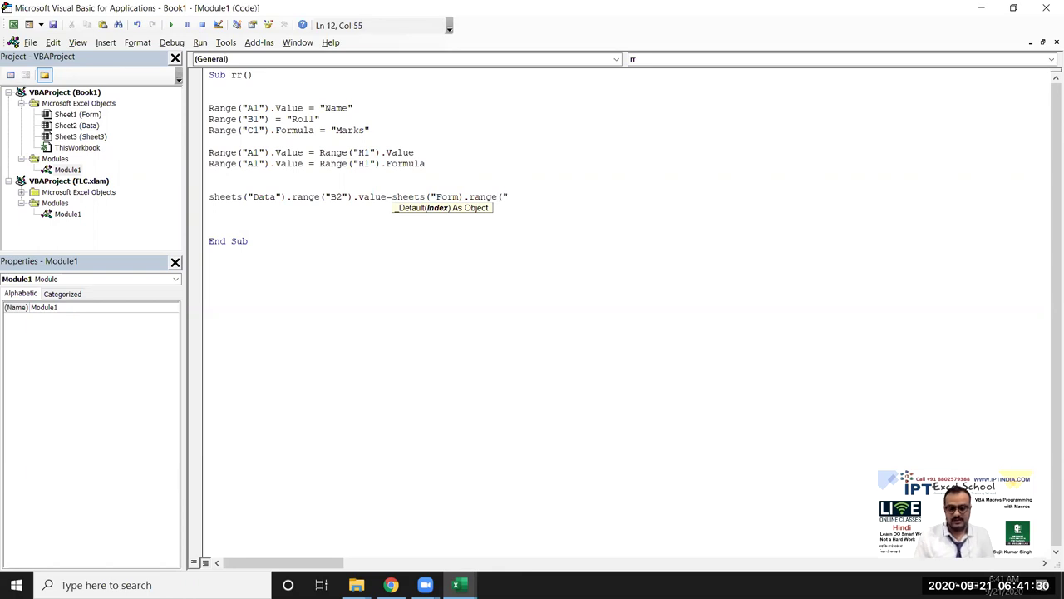
text(2"))
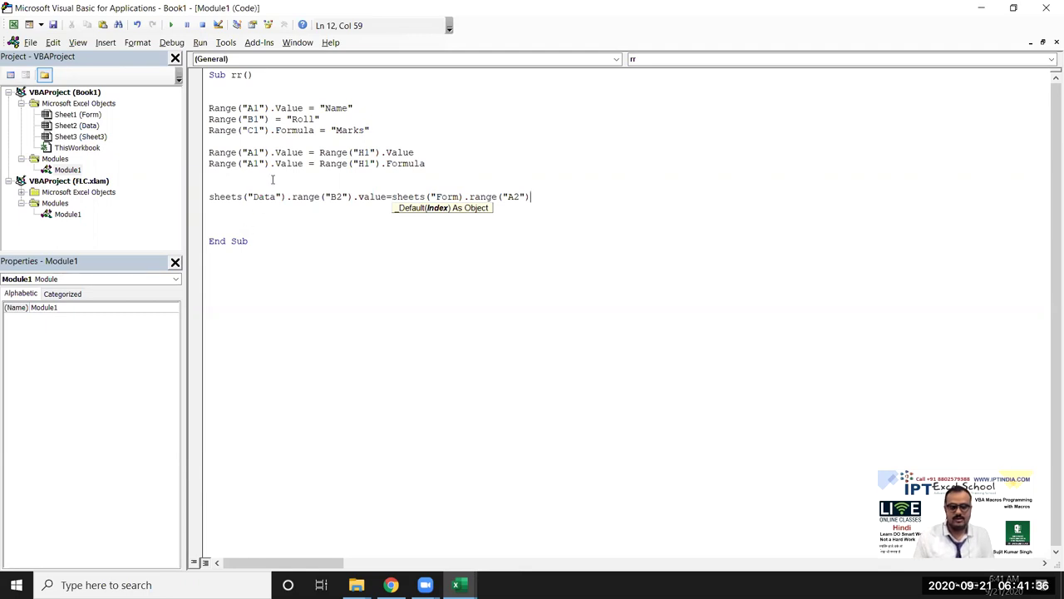
Fix the line to Sheets("Data").Range("A2").Value = Sheets("Form").Range("B2").Value, adding the missing quote.
click(337, 196)
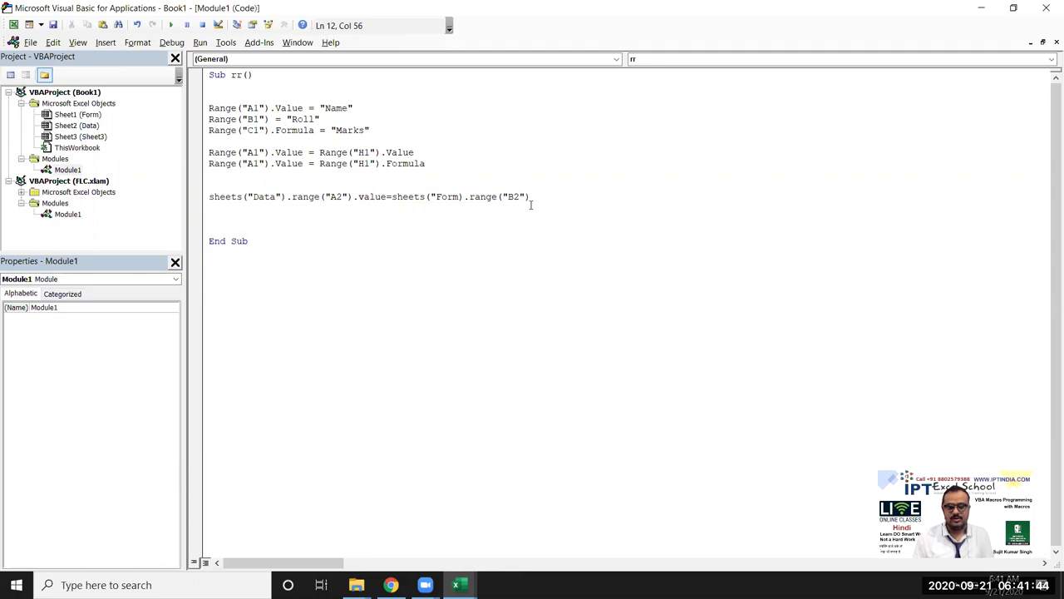
click(531, 205)
key(Return)
click(533, 197)
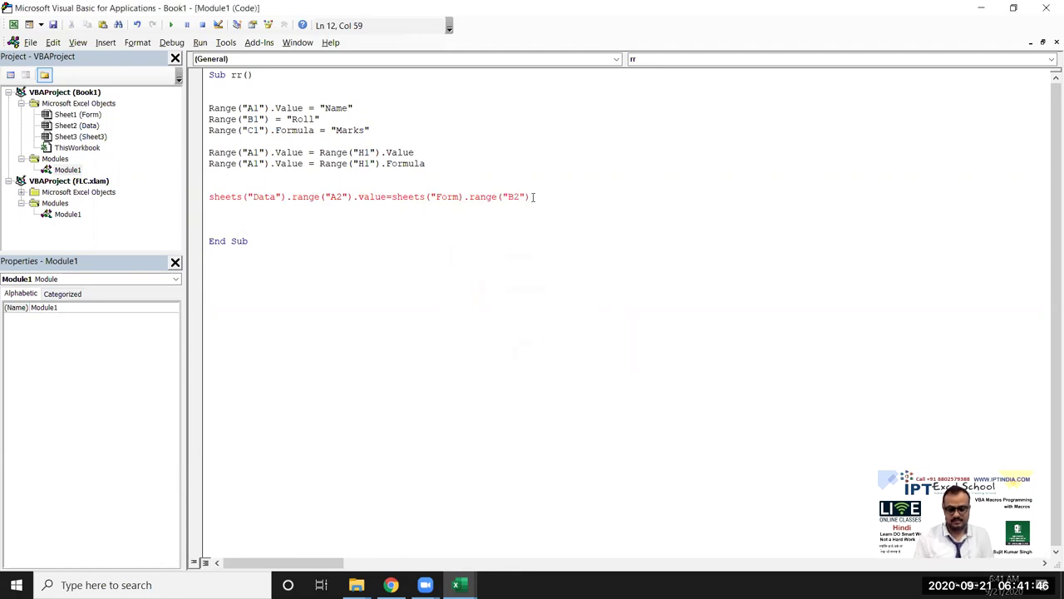
text(.value)
click(535, 197)
key(Return)
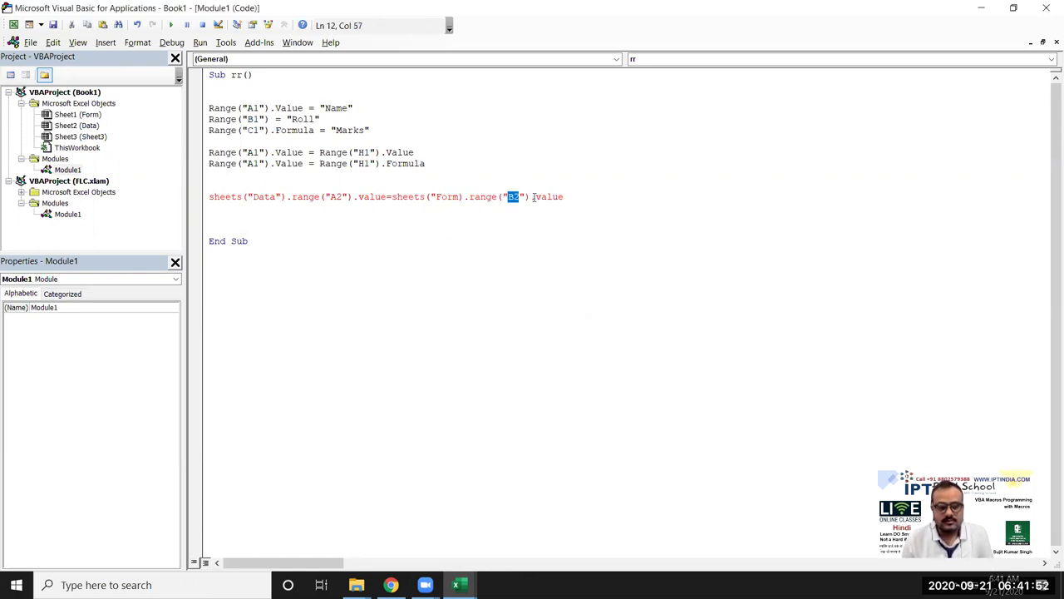
key(Left)
key(Left)
key(Left)
key(Left)
key(Left)
key(Left)
key(Left)
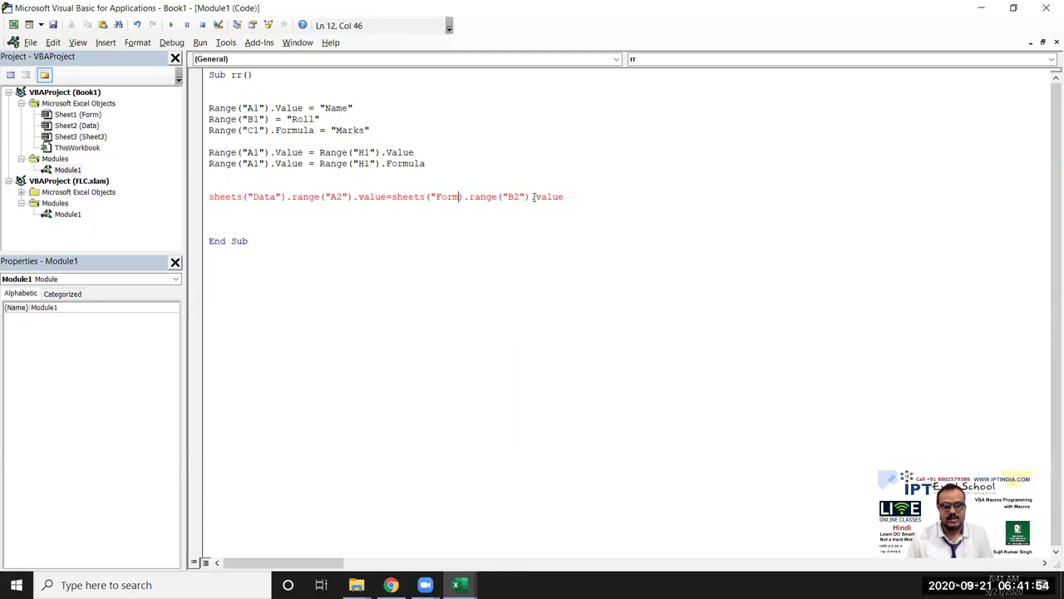
text(")
key(Down)
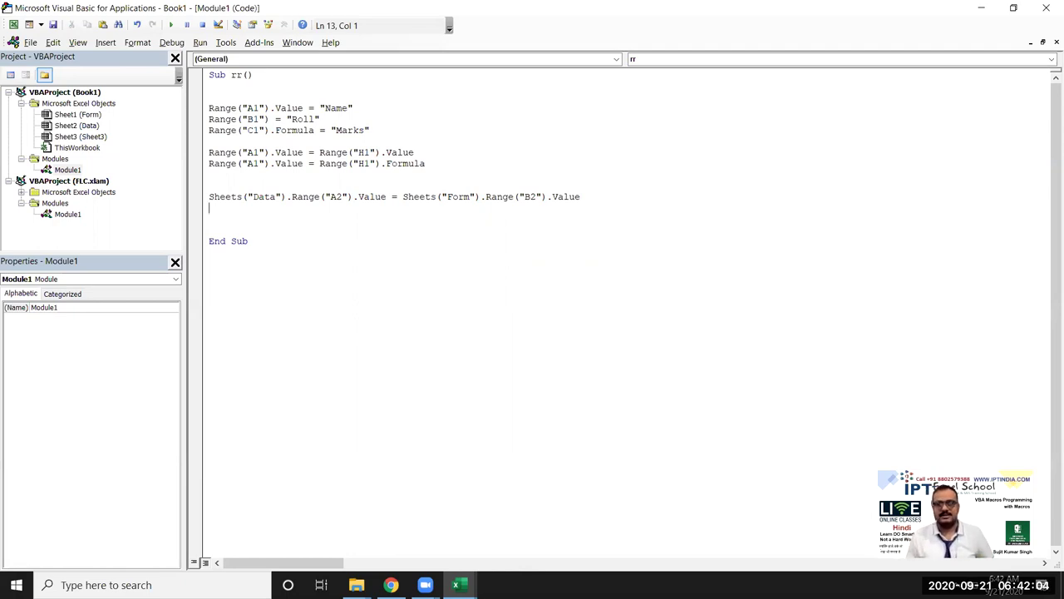
Above the copy line, add Sheets("Data").Activate and Range("A2").Value = "Name".
key(Up)
key(Return)
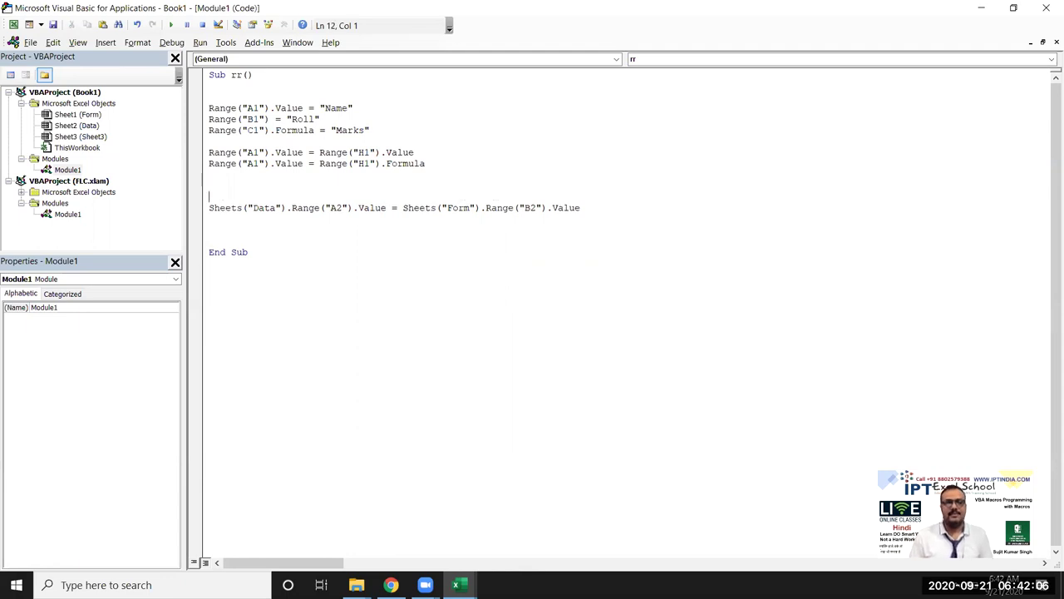
key(Return)
key(Up)
key(Up)
key(Up)
text(sheets)
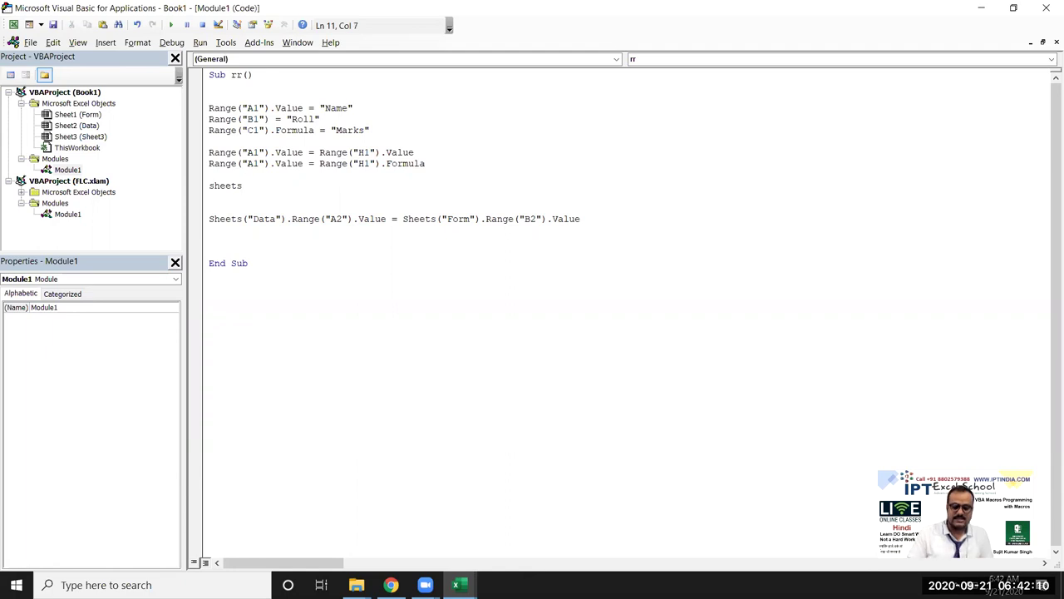
text((Data").activate)
key(Return)
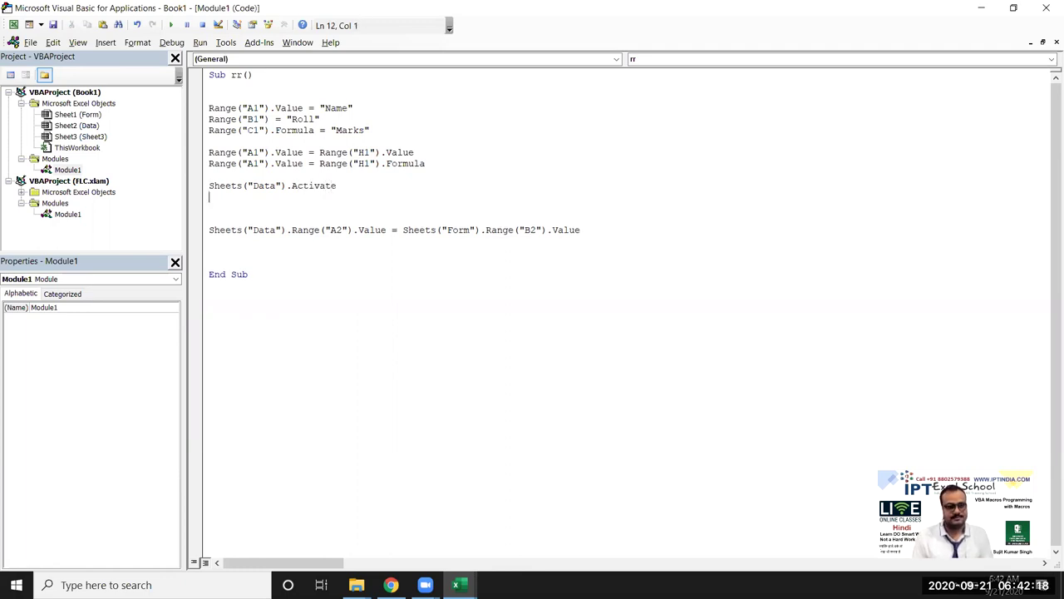
text(range("A2").va)
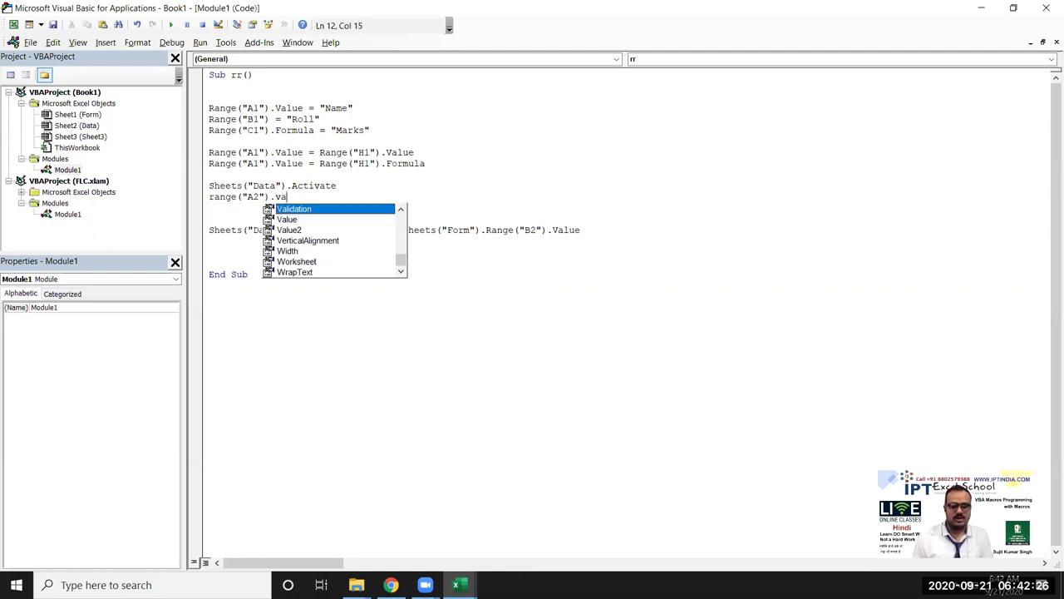
key(Down)
key(Tab)
text(=)
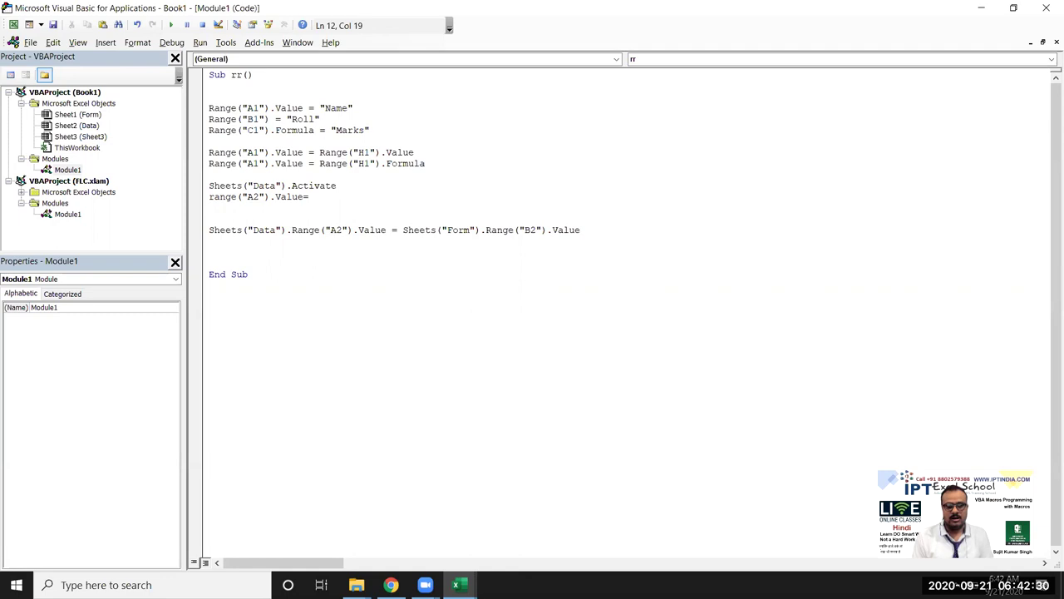
text("Name)
key(Return)
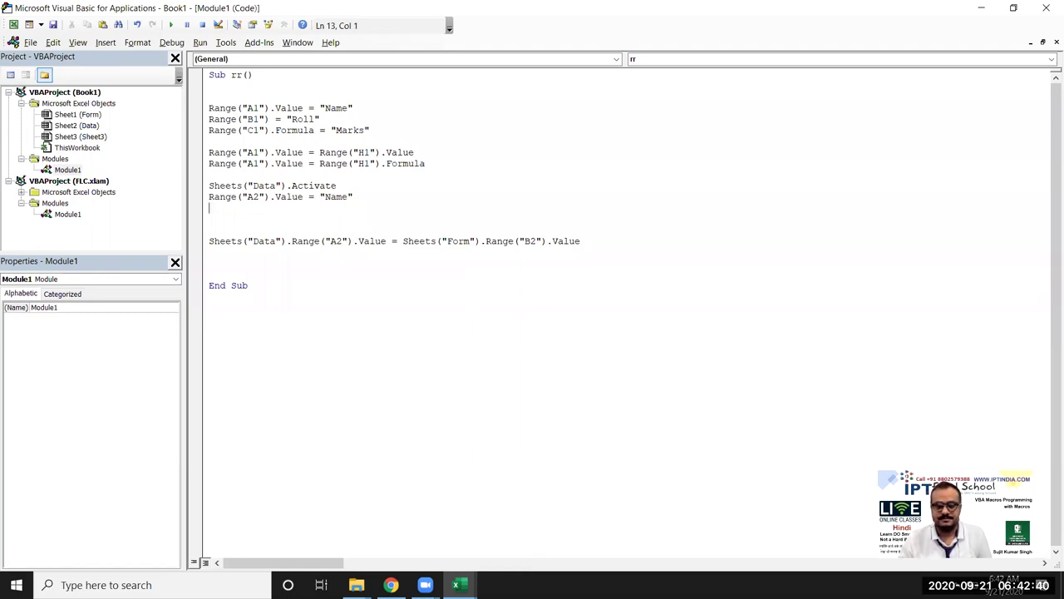
Select the Activate, Range("A2") and copy lines one by one to explain them.
key(shift+Up)
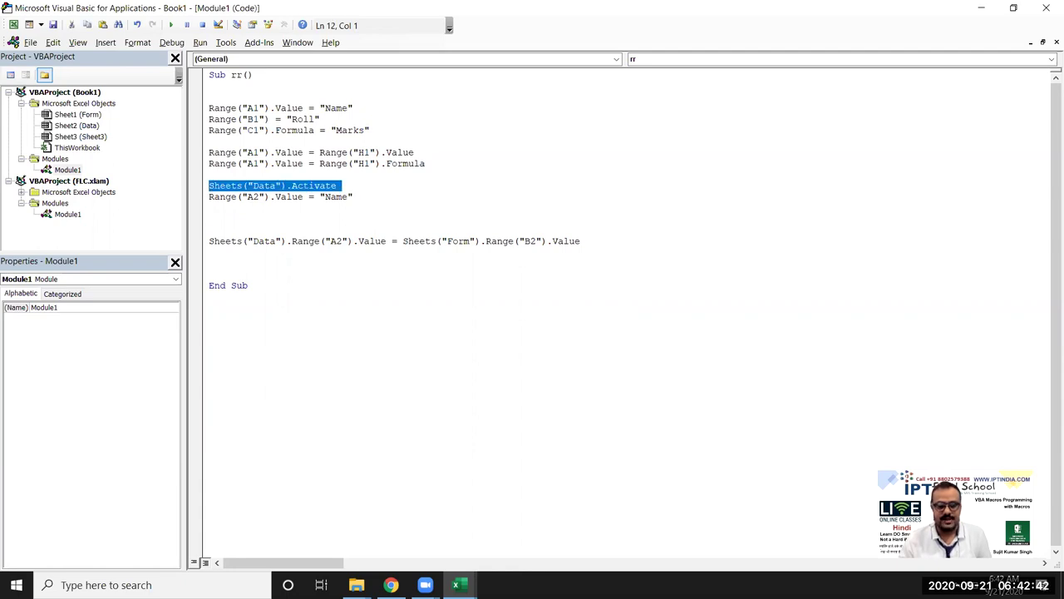
key(Down)
key(Down)
key(shift+Up)
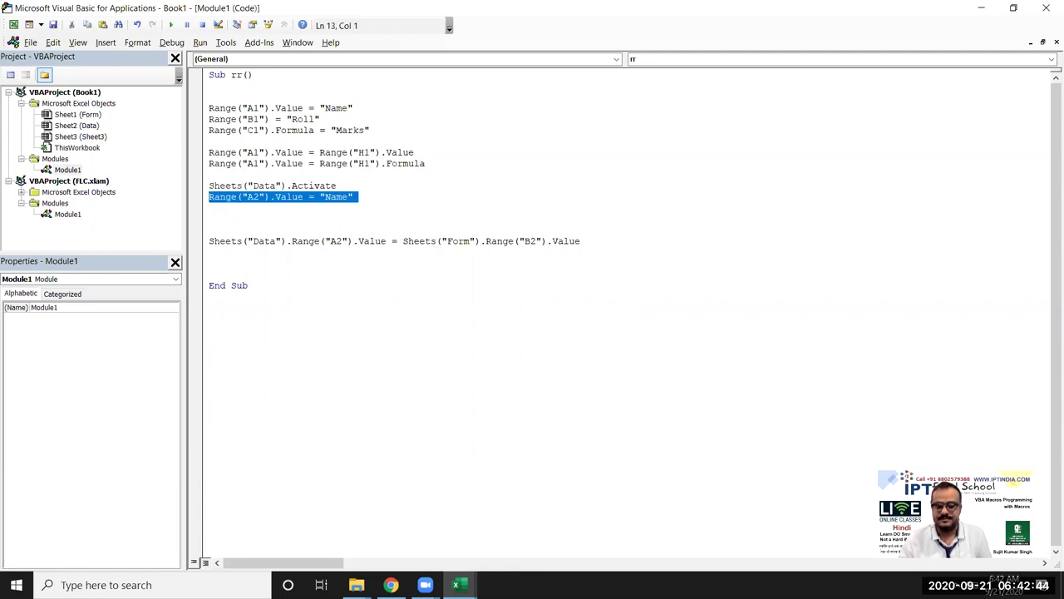
key(Down)
key(Down)
key(Down)
key(Down)
key(Down)
key(shift+Up)
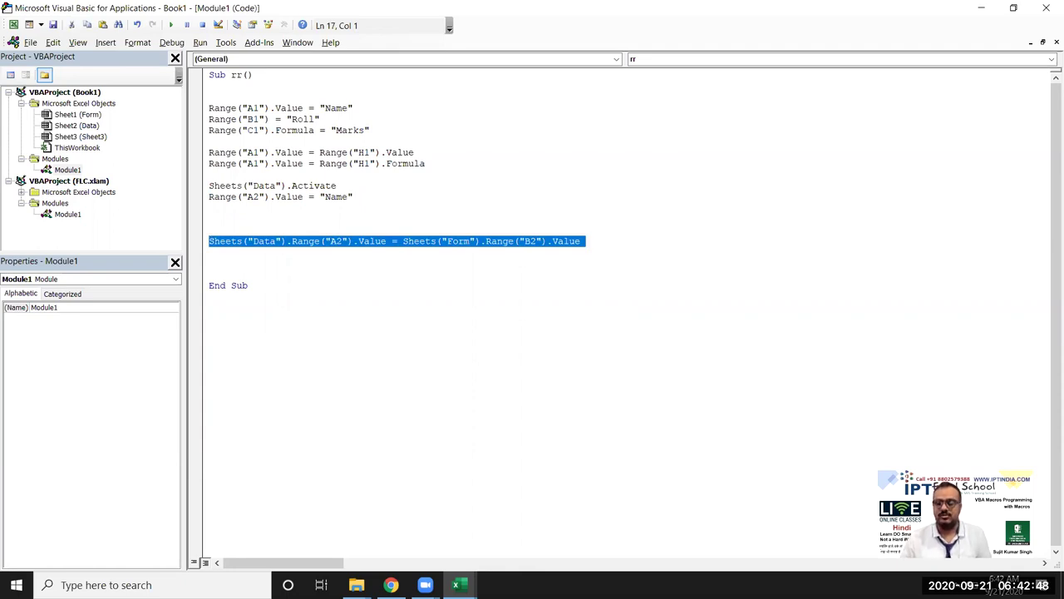
Prefix Sheets("Data") on the copy line with Workbooks("Book1.xlsx").
key(Up)
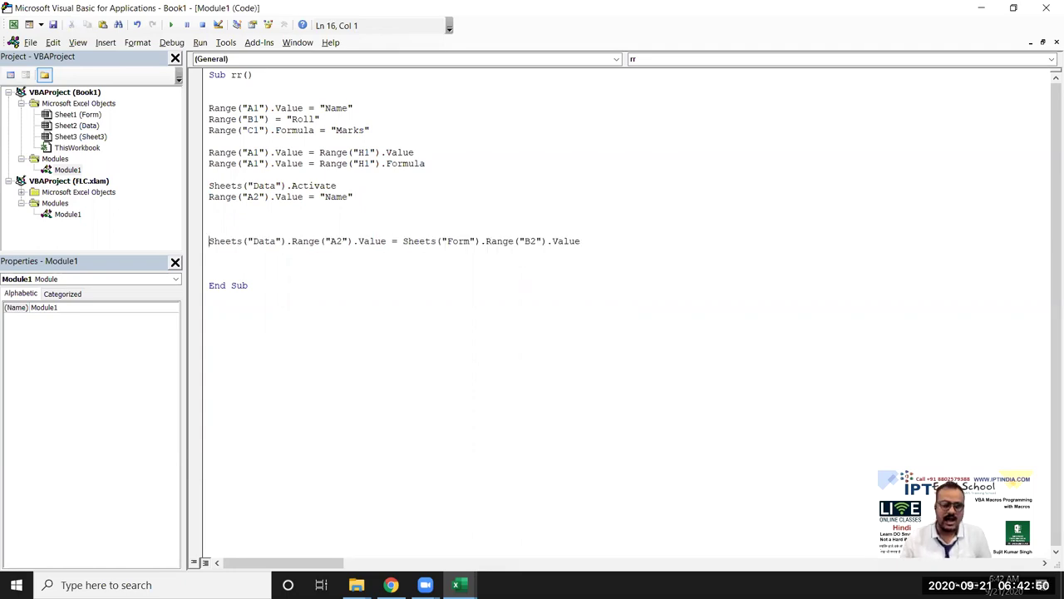
text(wr)
key(BackSpace)
text(orkbooks("Boo)
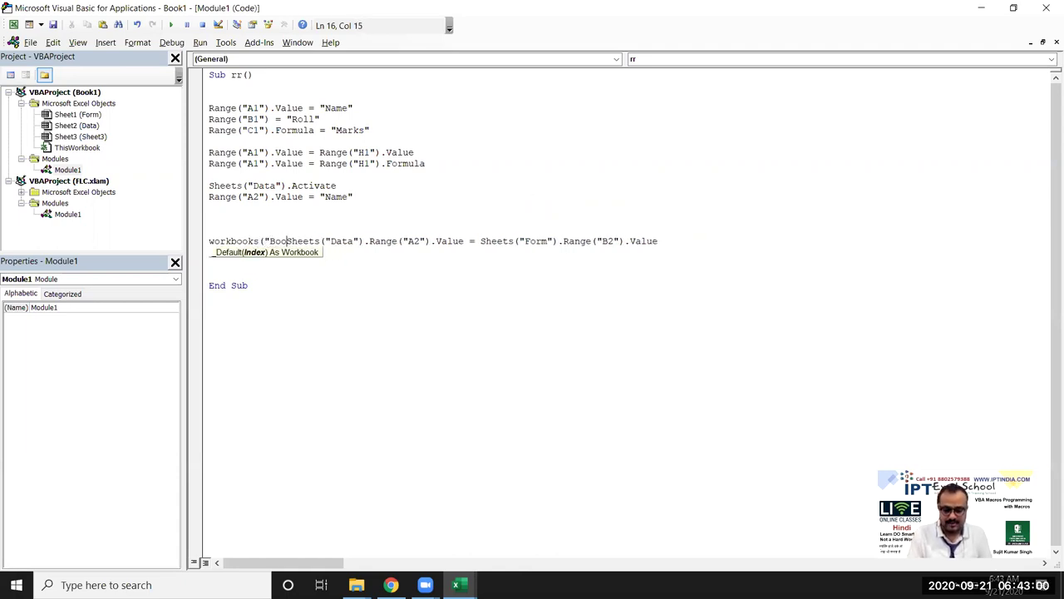
text(1)
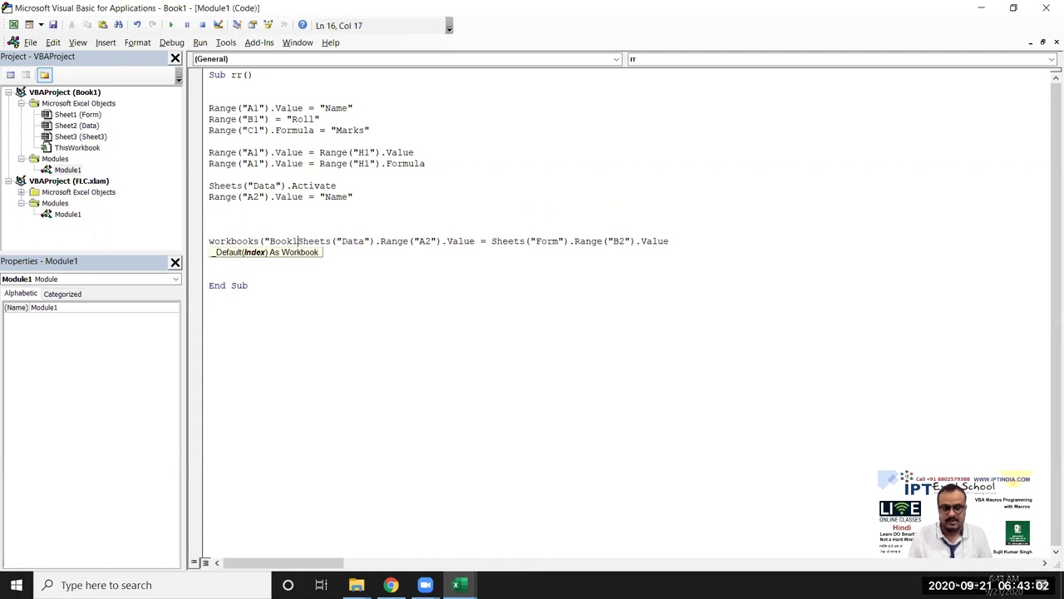
text(.xlsx)
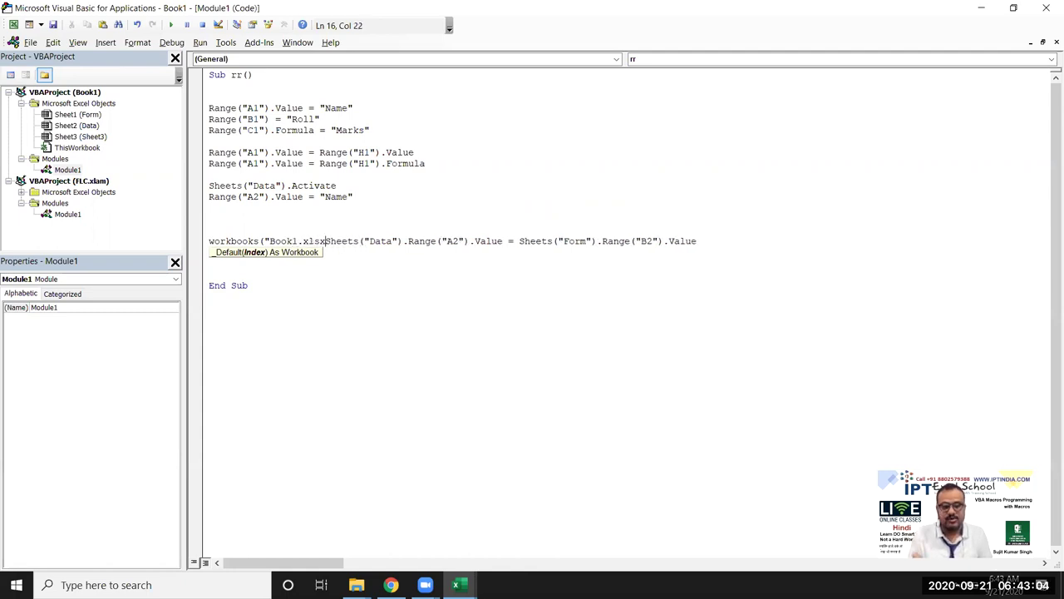
text("))
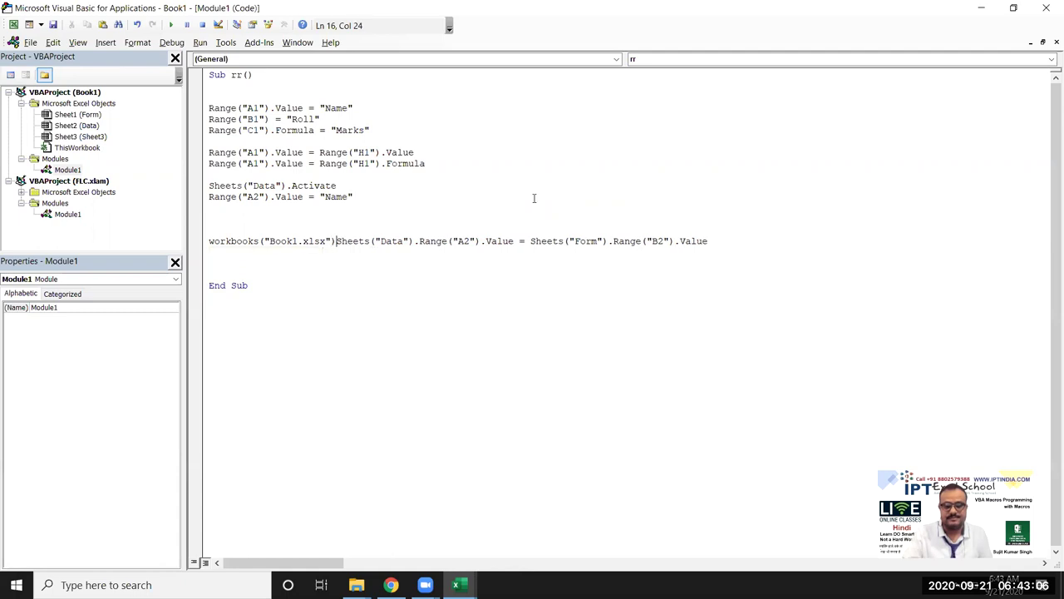
text(.)
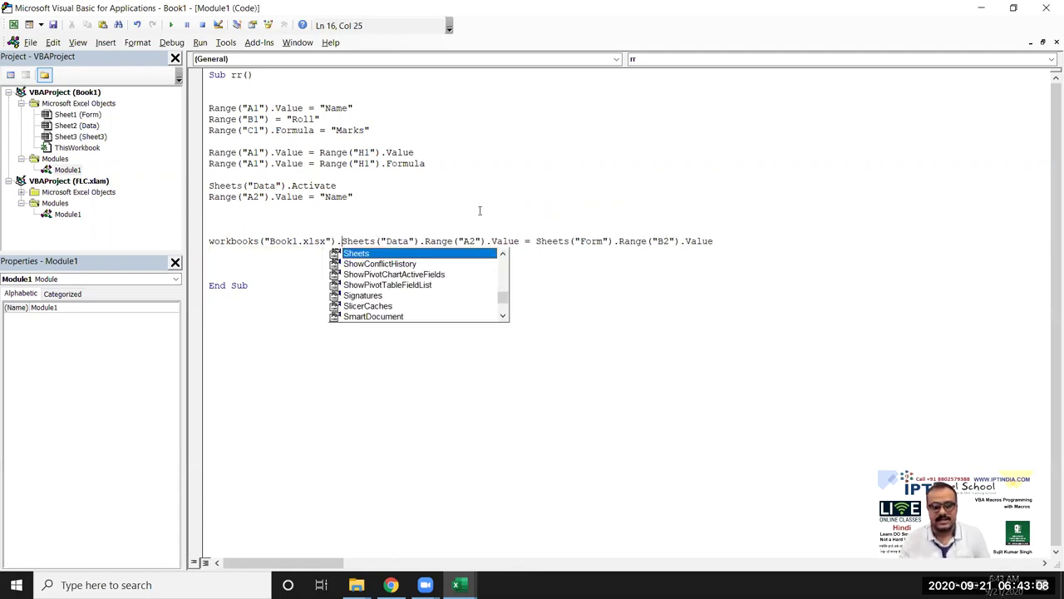
key(Right)
key(Right)
key(Right)
click(585, 316)
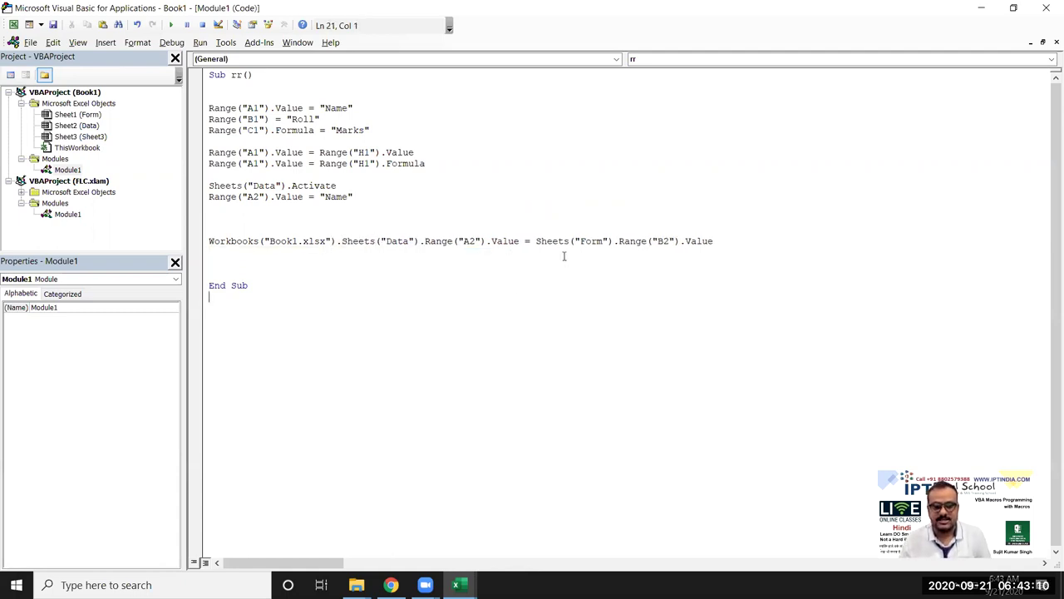
Prefix Sheets("Form") on the copy line with Workbooks("Book2.xlsx").
click(536, 241)
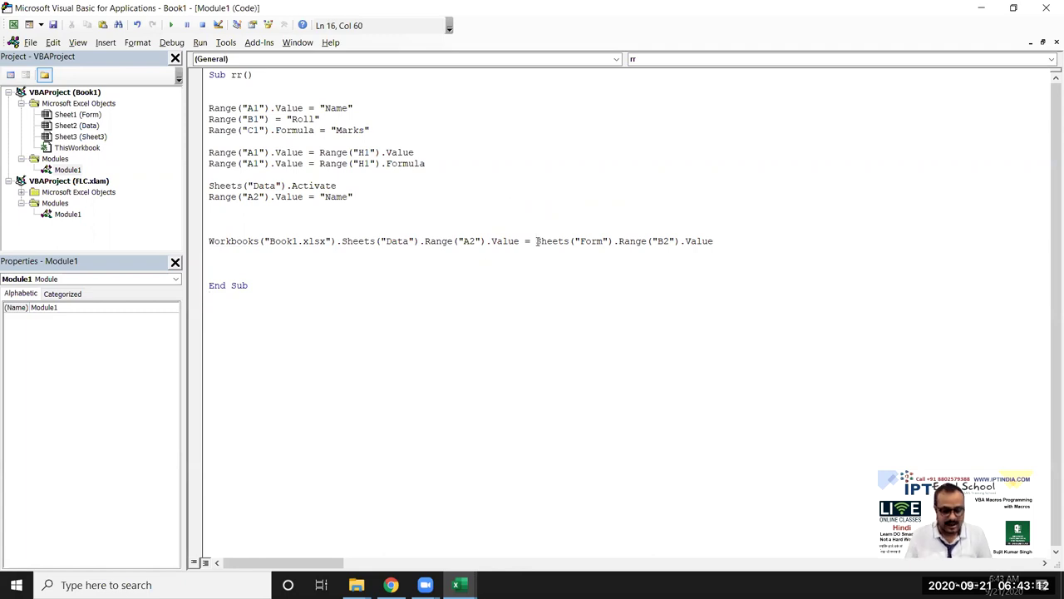
text(workbooks()
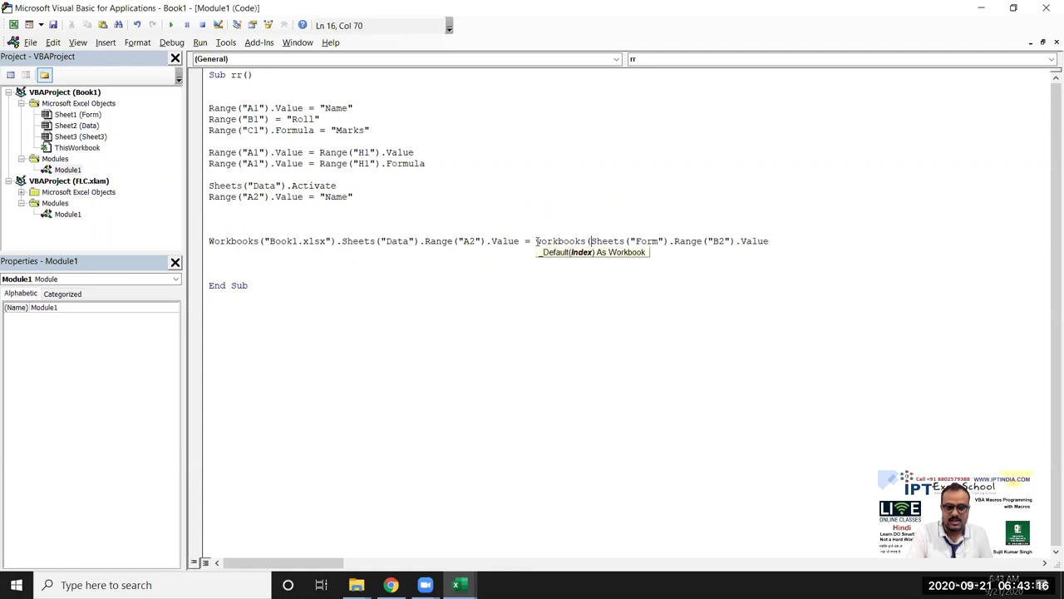
text("Book)
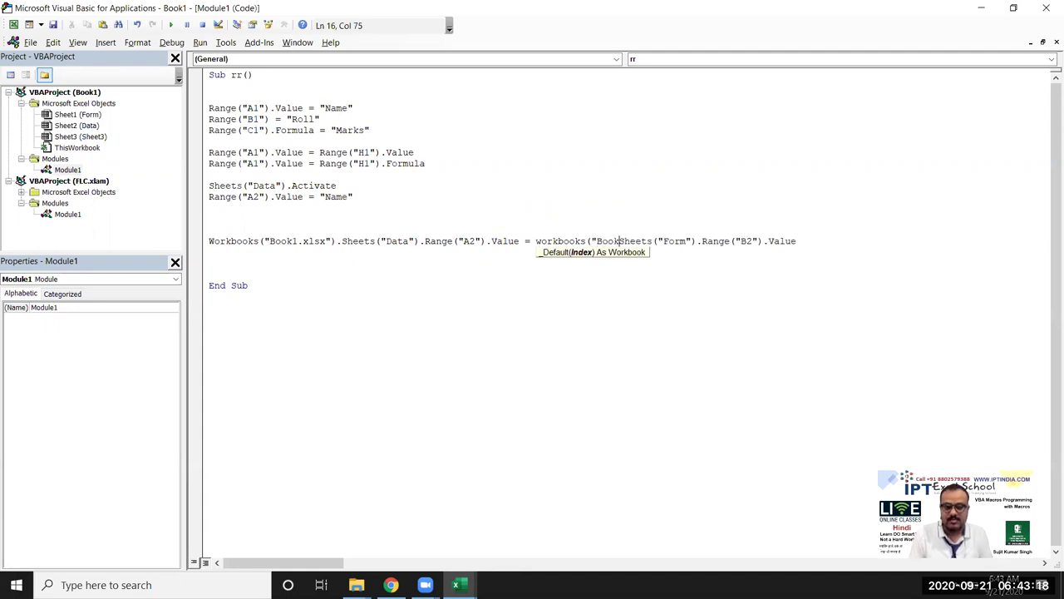
text(2.xlsx)
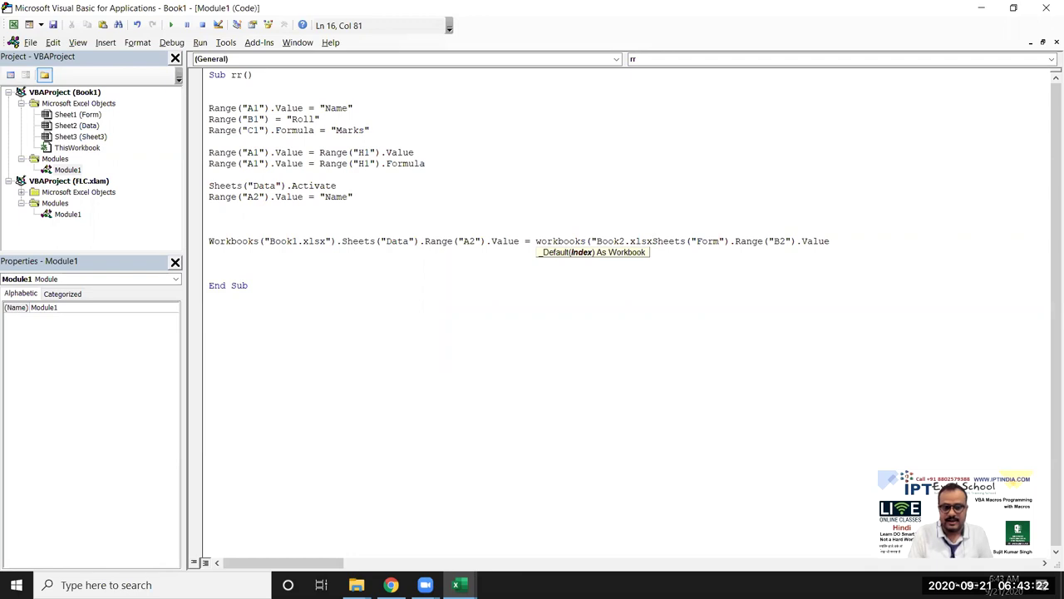
text("))
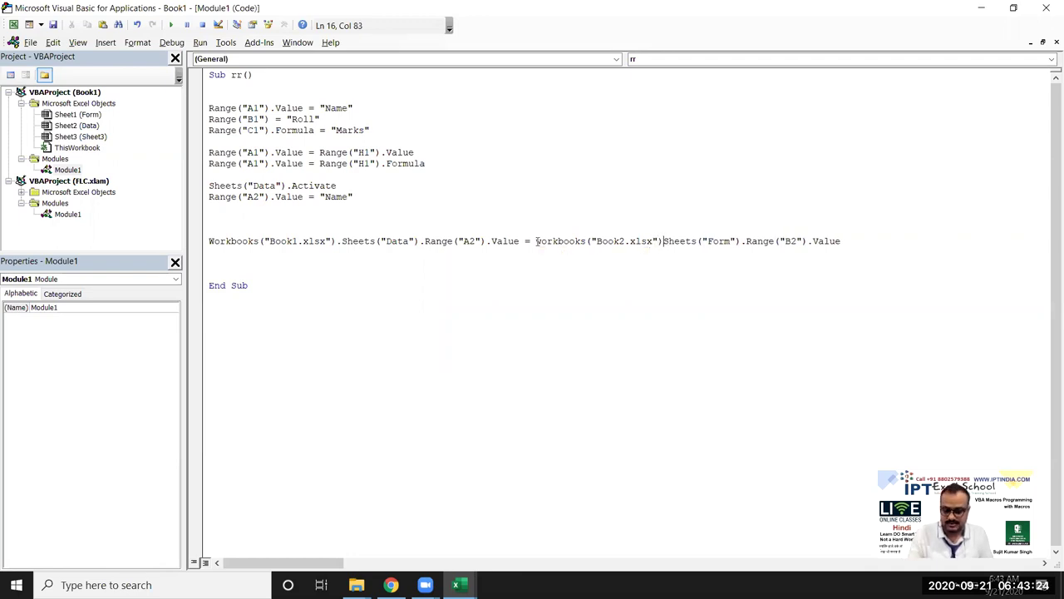
text(.)
click(500, 295)
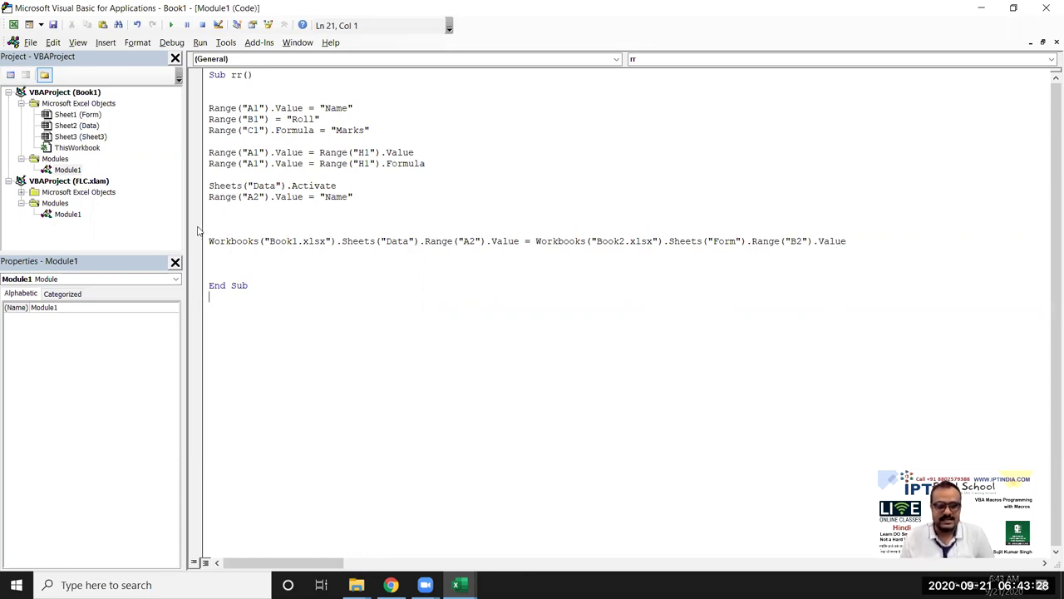
Add a Workbooks("Book1.xlsx").Activate line above Sheets("Data").Activate.
key(Return)
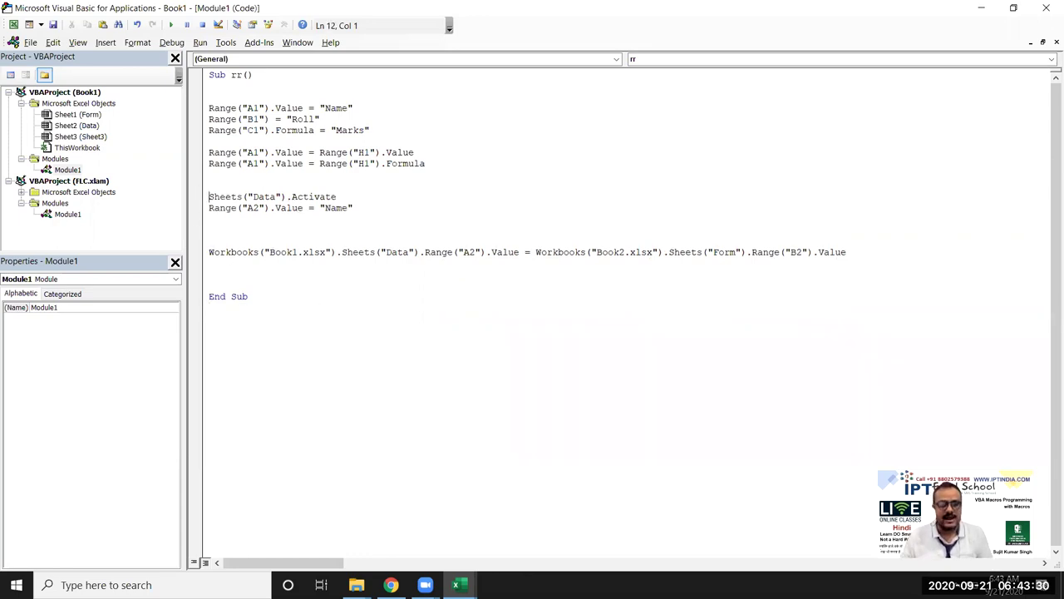
click(210, 185)
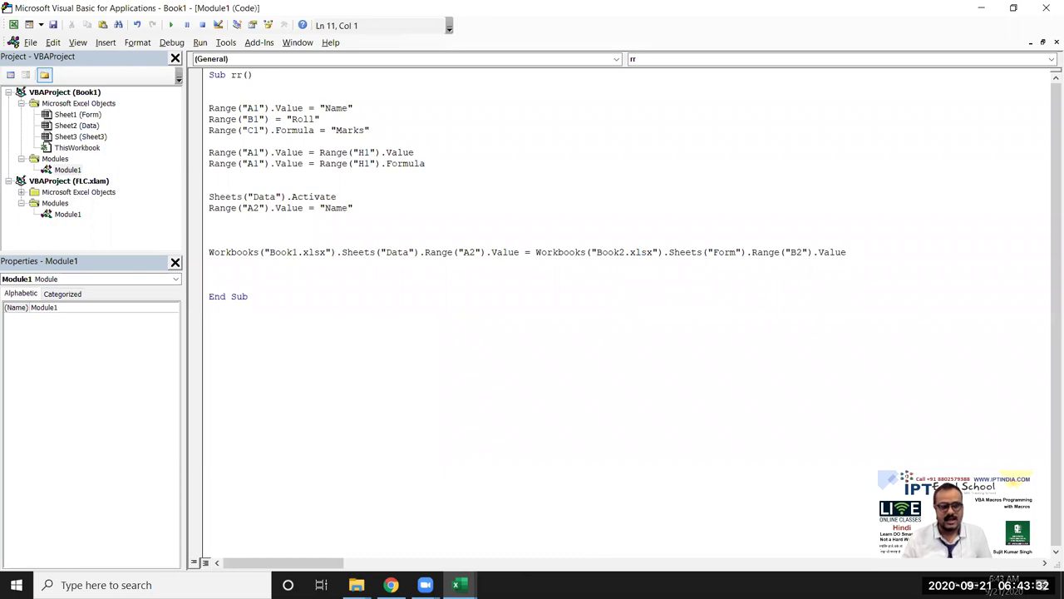
drag(338, 259, 237, 240)
key(ctrl+End)
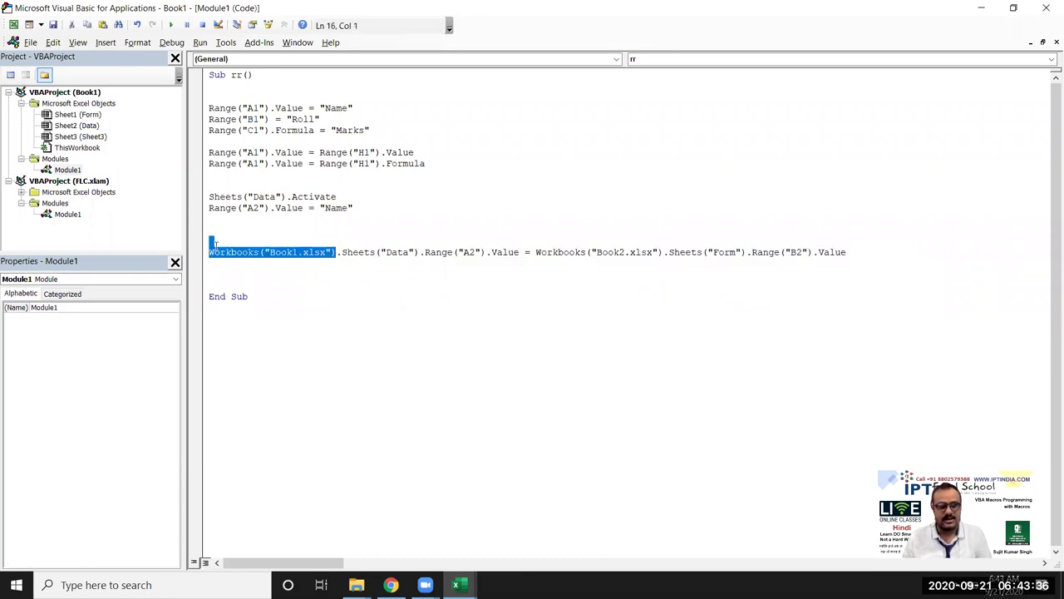
click(233, 187)
text(Workbooks("Book1.xlsx"))
text(.act)
key(Tab)
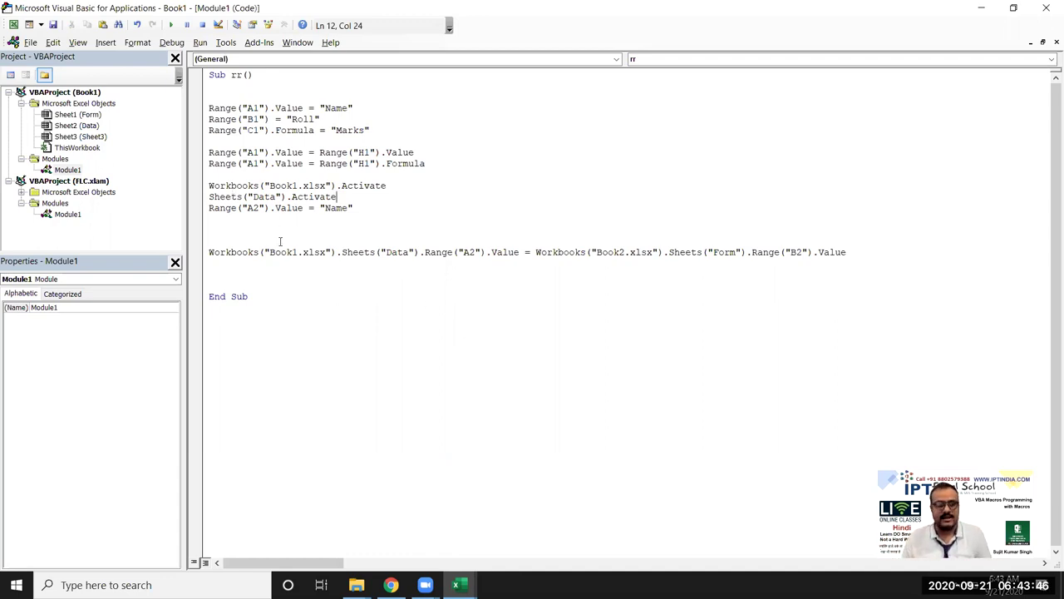
Review the workbook-qualified copy line, then switch back to Excel.
click(241, 253)
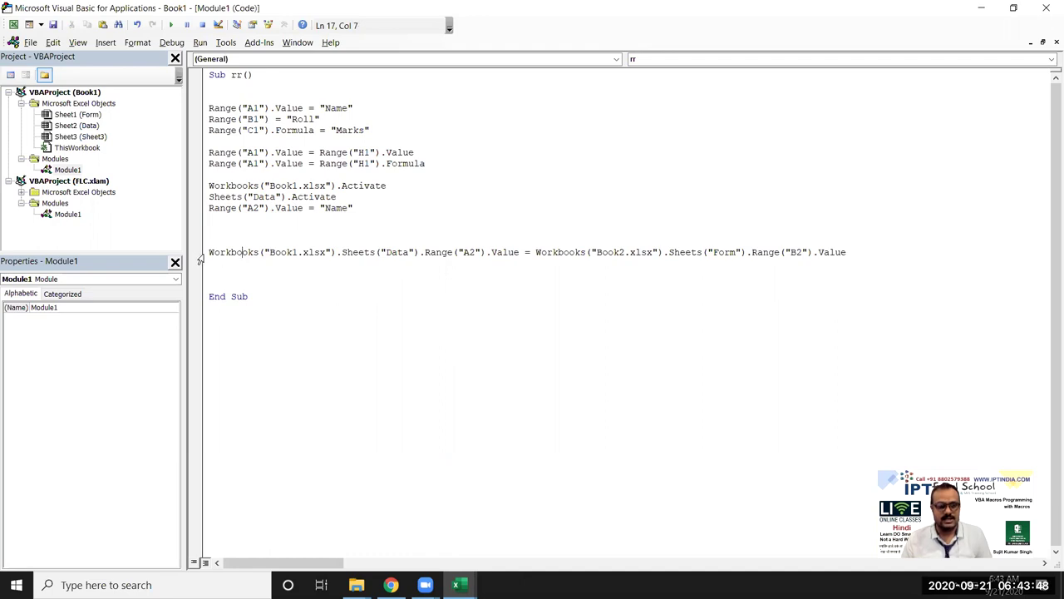
drag(209, 252, 585, 260)
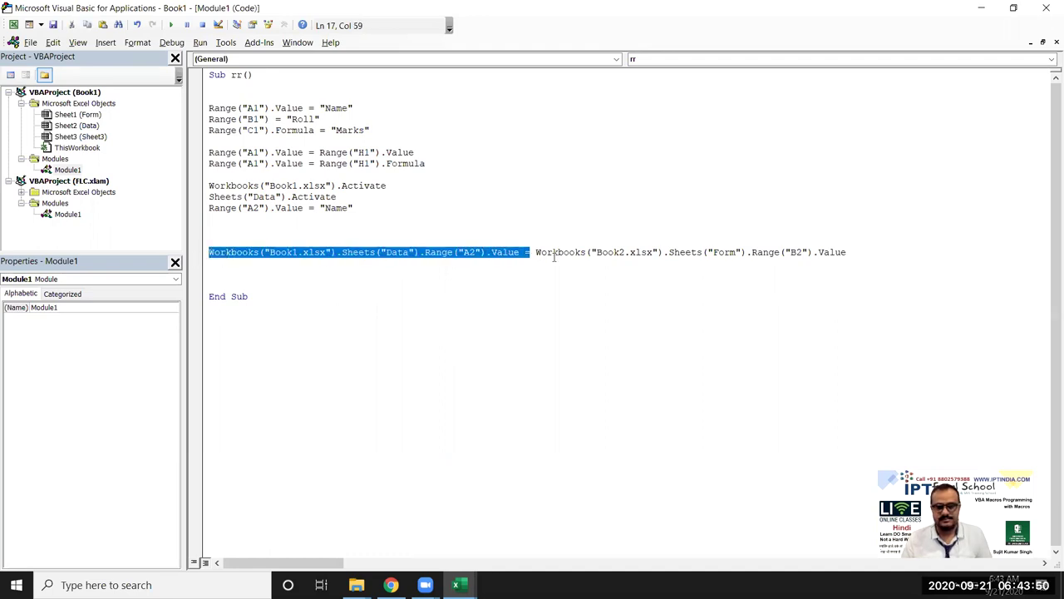
click(711, 266)
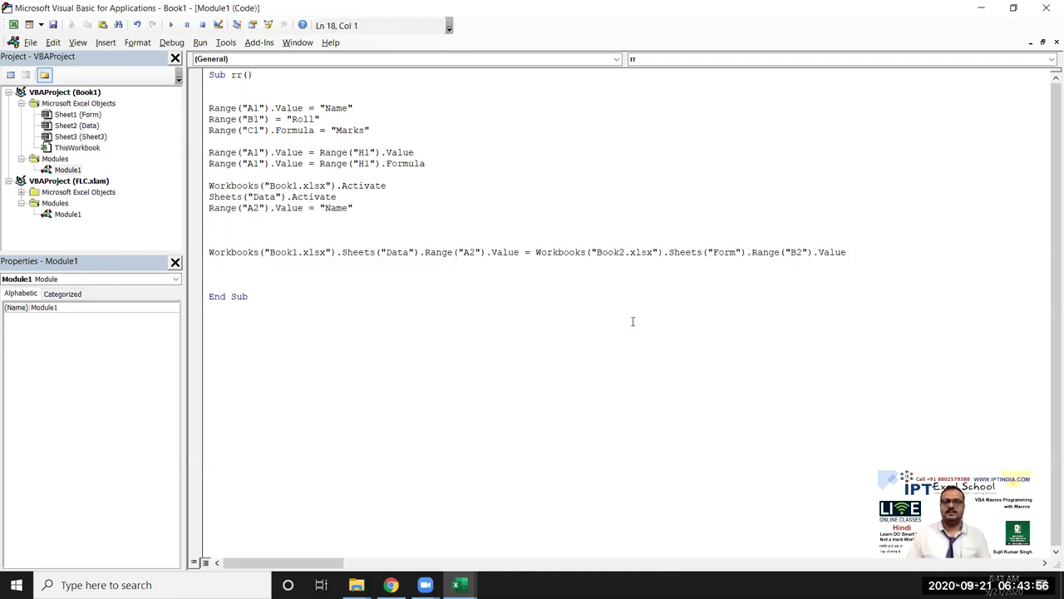
key(alt+F11)
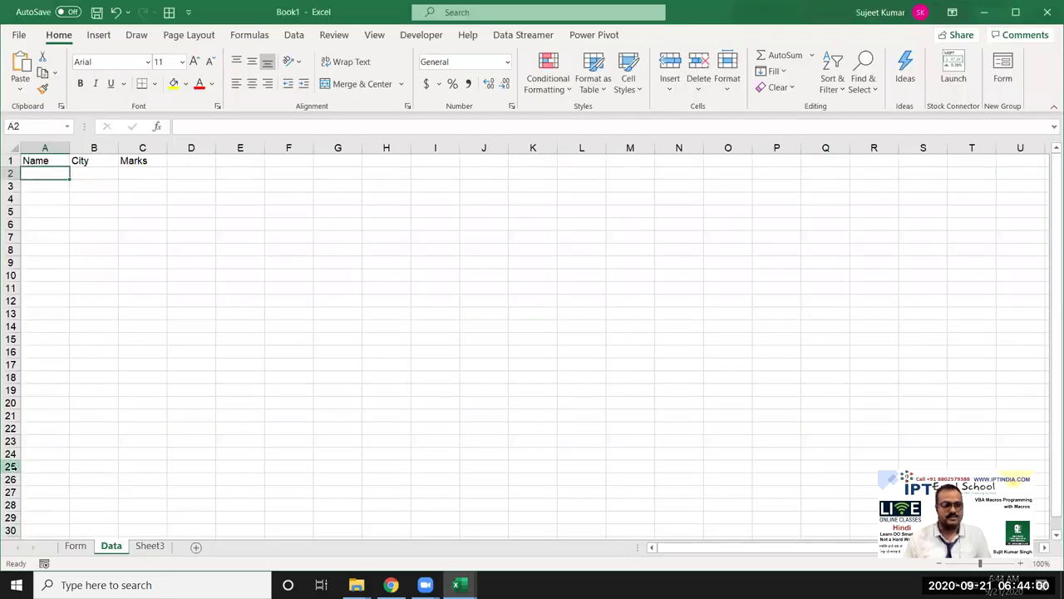
Look over the Form input cells and the empty rows under the Data headers.
click(74, 547)
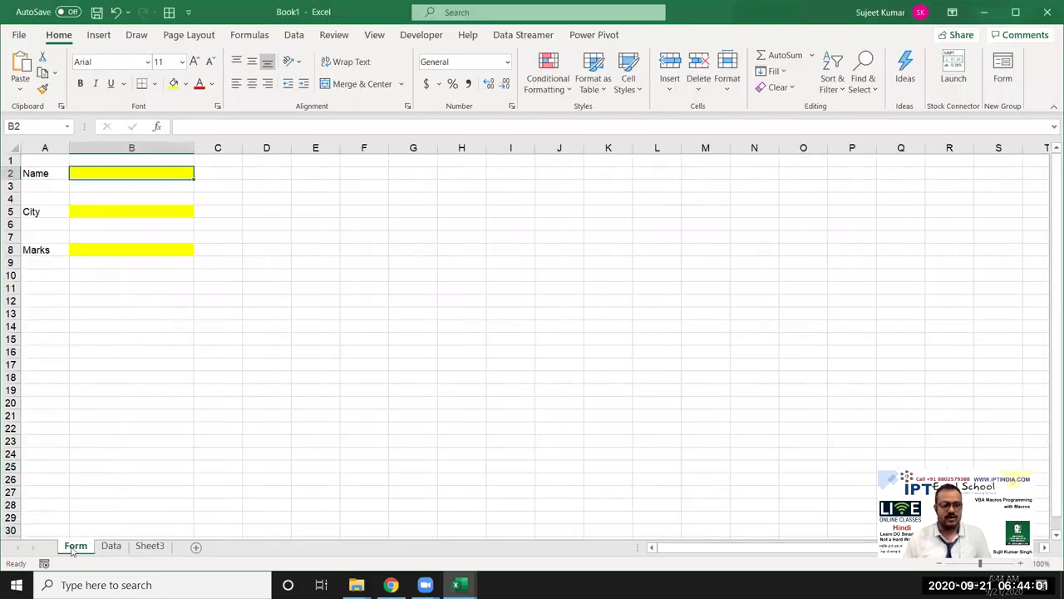
click(201, 279)
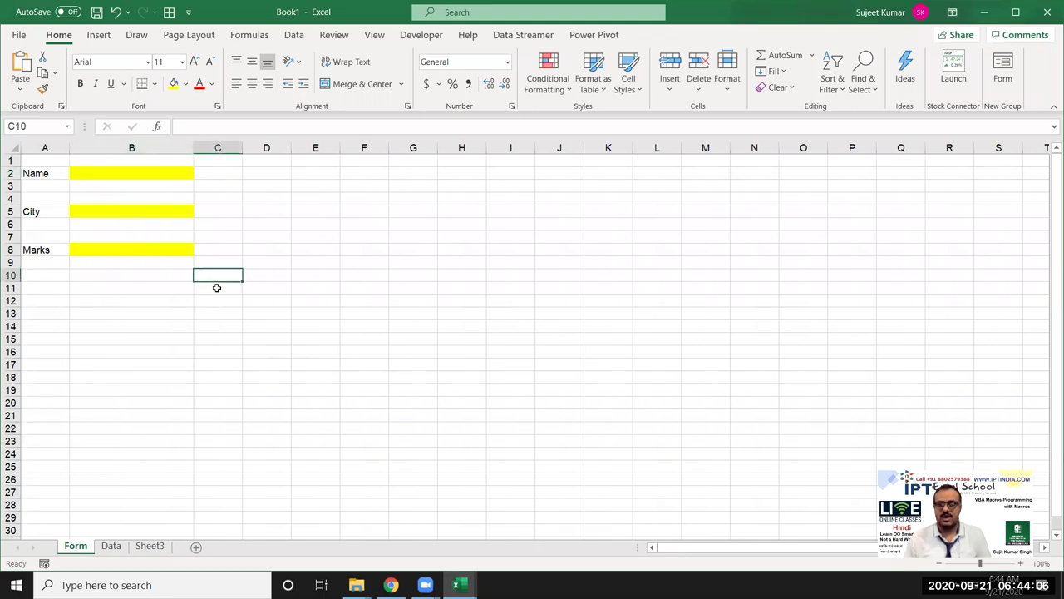
click(165, 251)
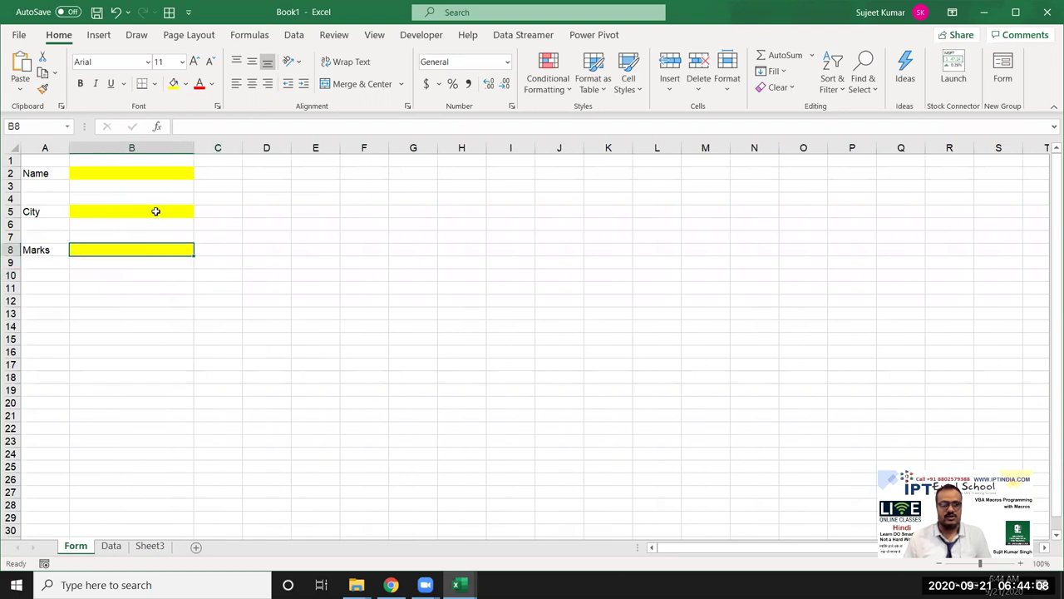
click(113, 546)
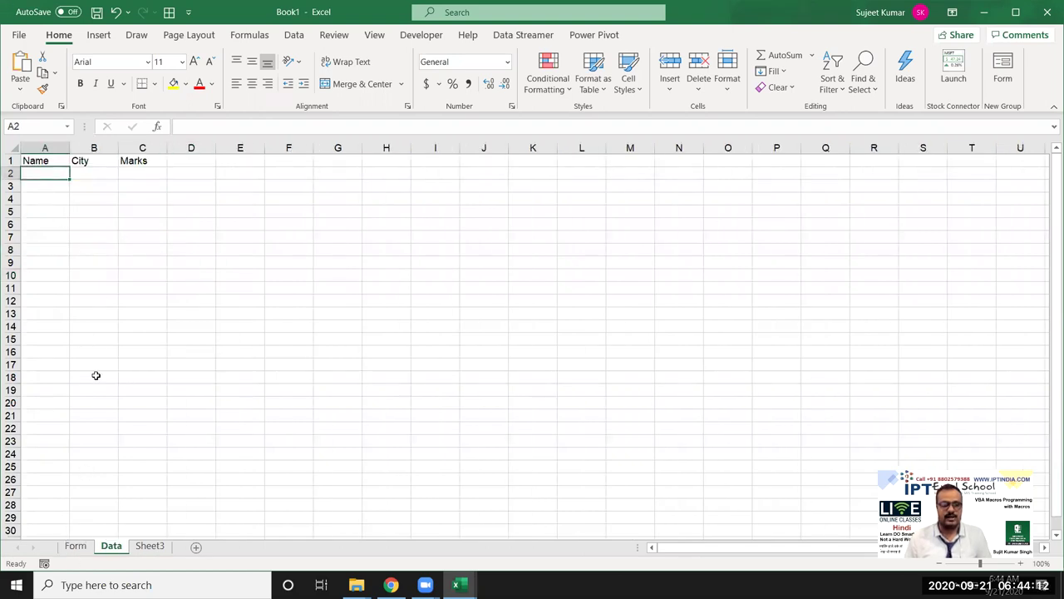
double_click(41, 187)
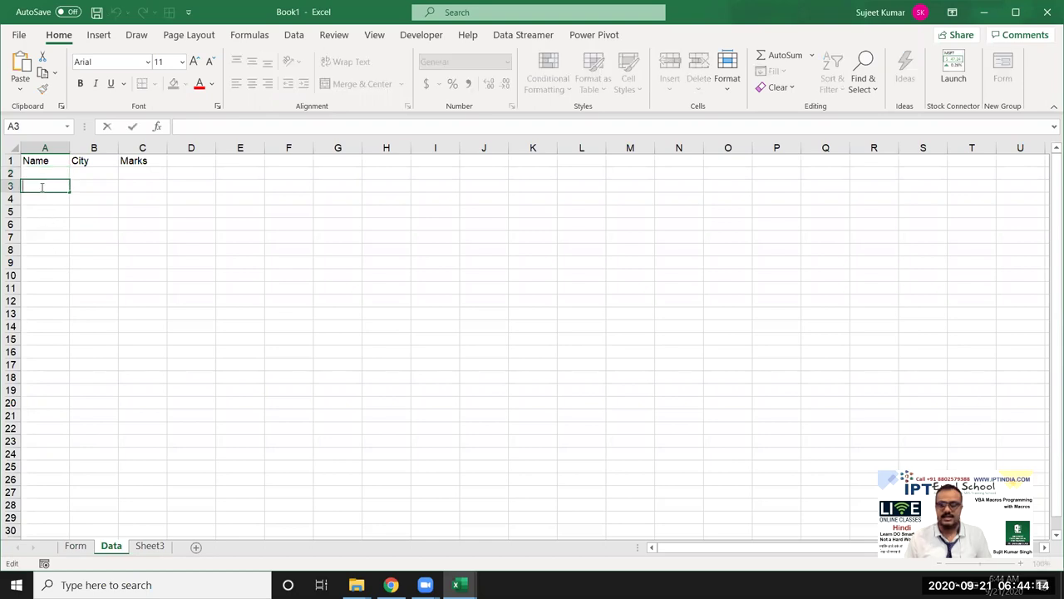
click(40, 211)
click(37, 288)
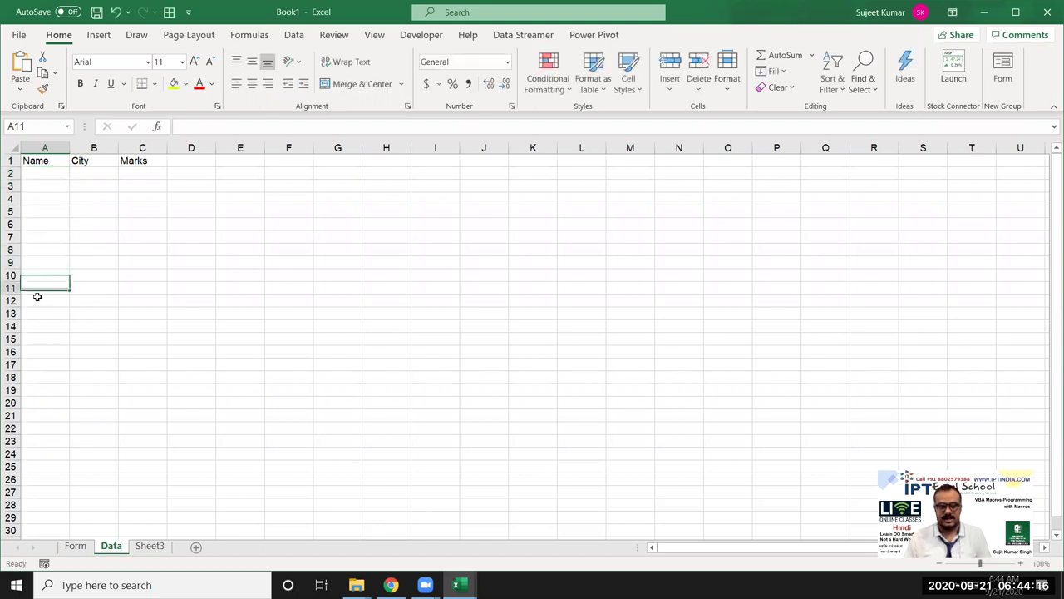
click(74, 547)
Add an empty Sub send() procedure below End Sub in Module1, checking the Data sheet.
key(alt+F11)
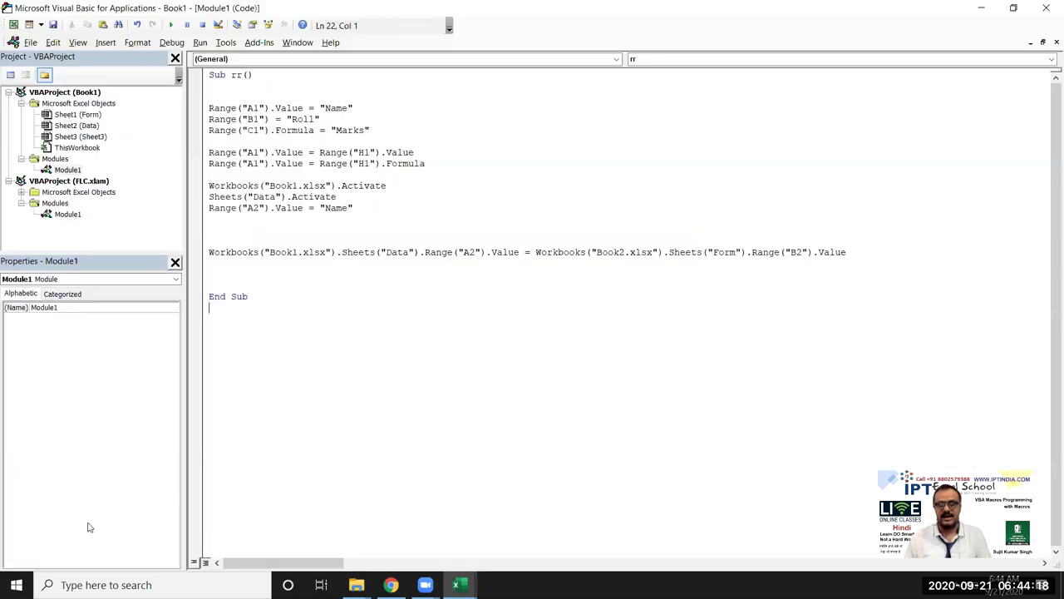
key(Return)
text(subsend())
key(Return)
key(Return)
key(Return)
key(Return)
key(alt+F11)
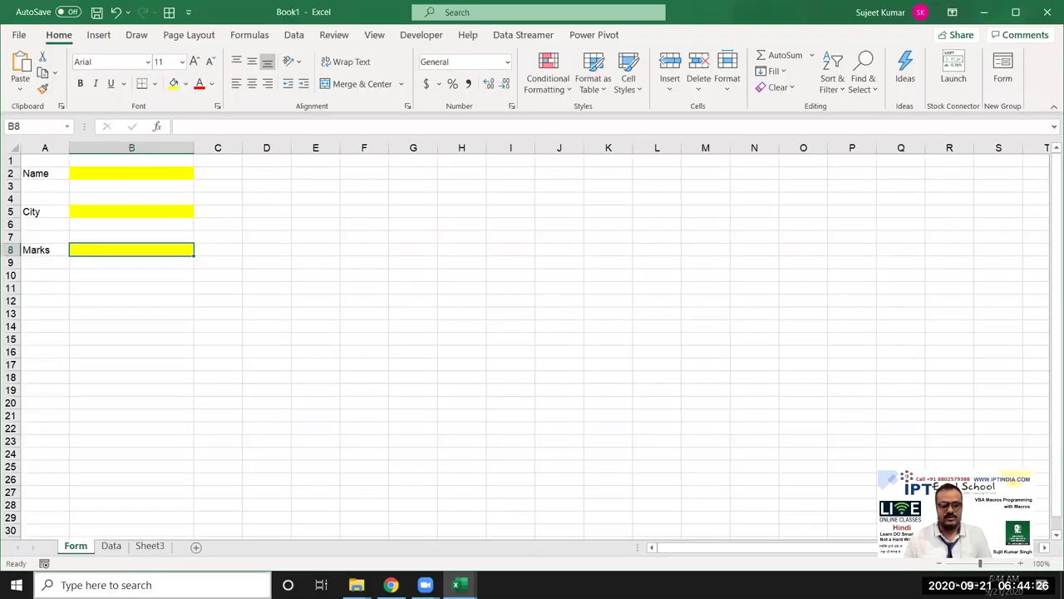
click(116, 549)
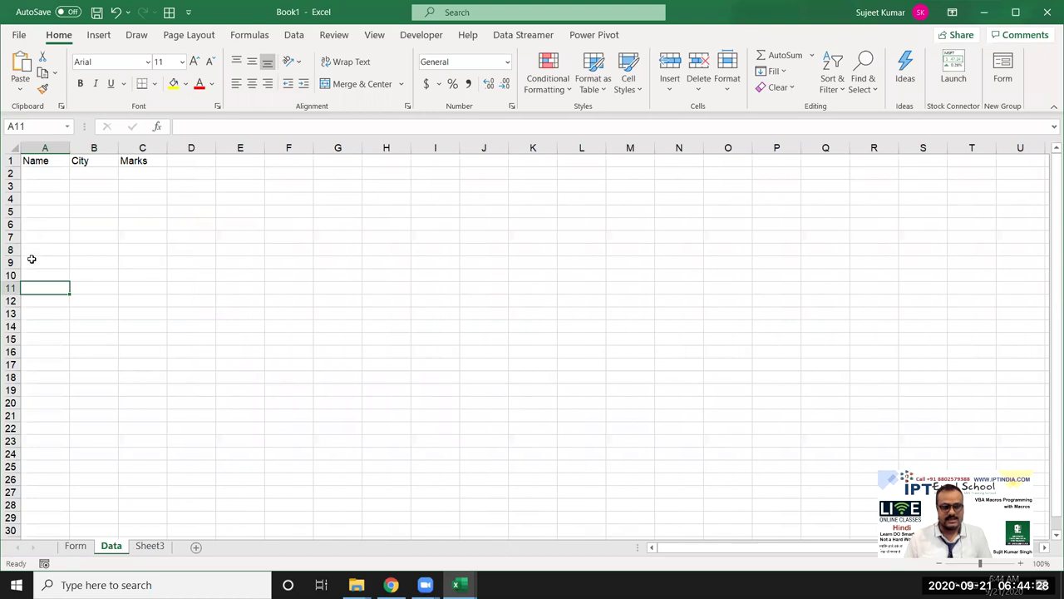
key(alt+F11)
Write Range("A65000").End(xlUp).Offset(1, 0).Value in send(), accepting xlUp, Offset and Value from autocomplete.
text(range("A)
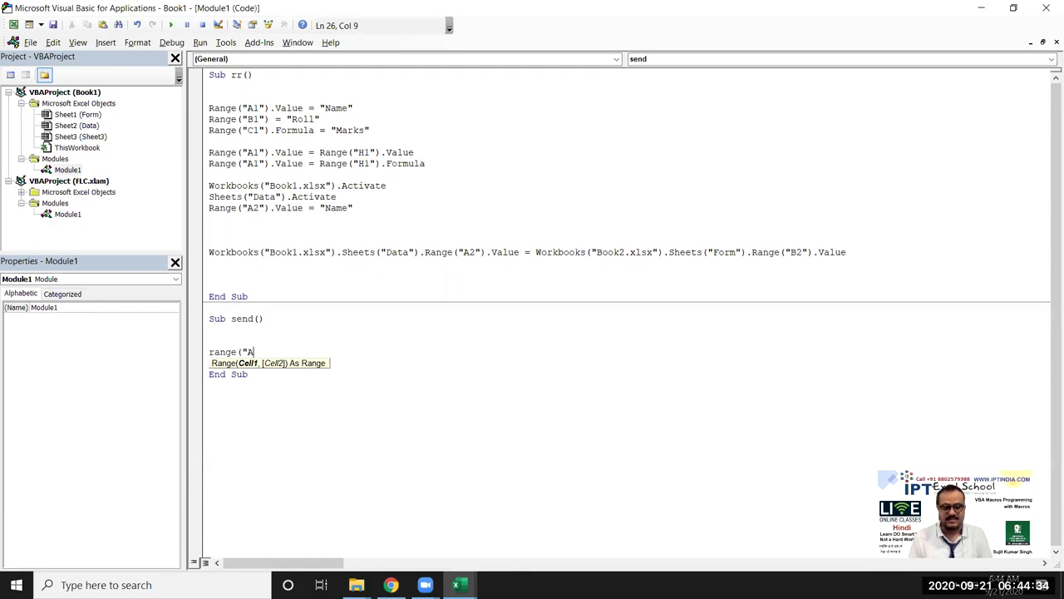
text(65000").end()
key(Down)
key(Down)
key(Down)
key(Tab)
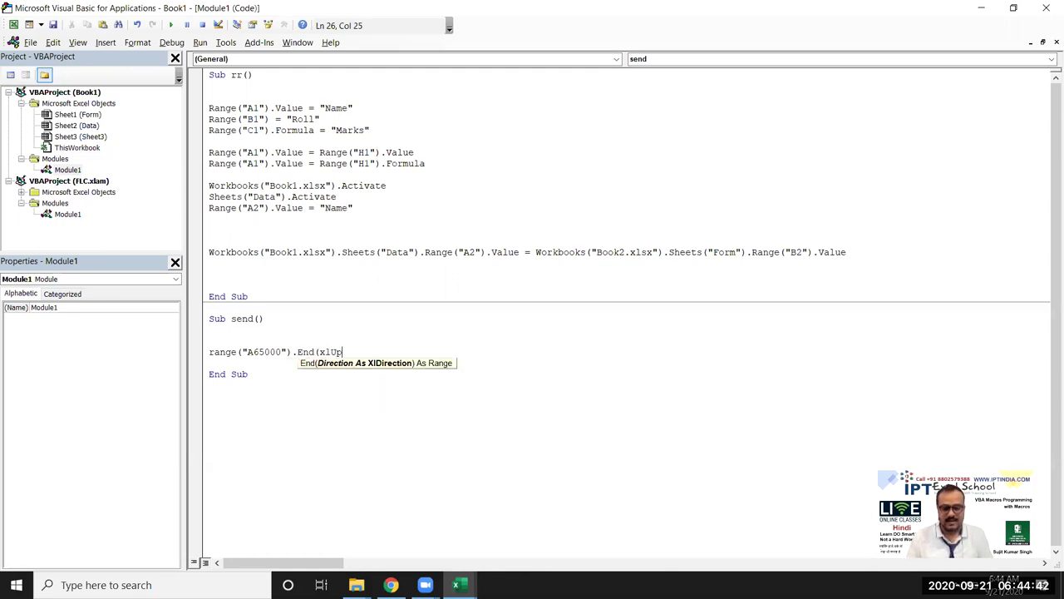
text().of)
key(Tab)
text((1,0)
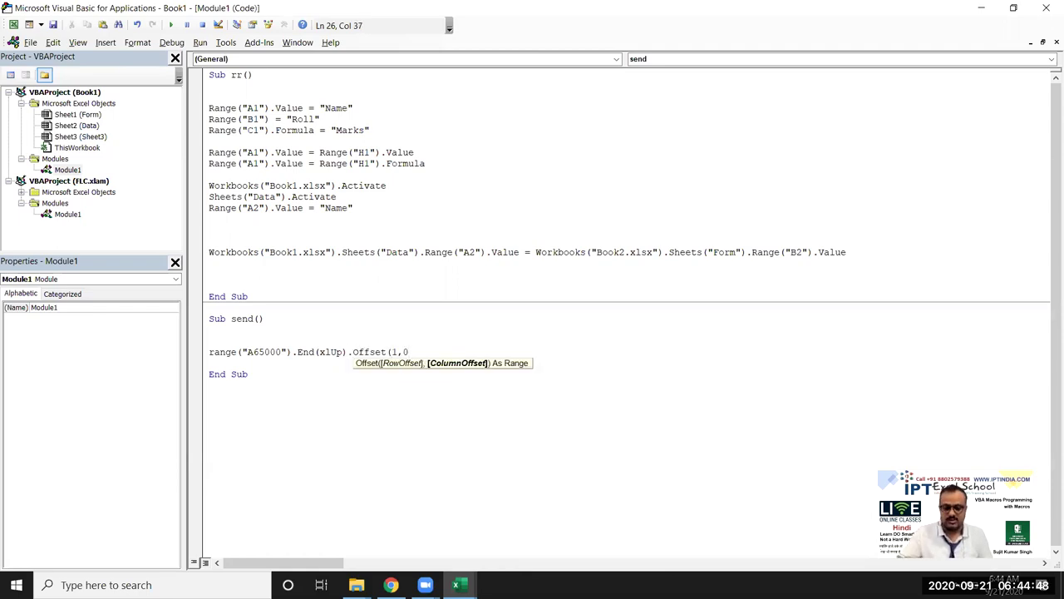
text().va)
key(Tab)
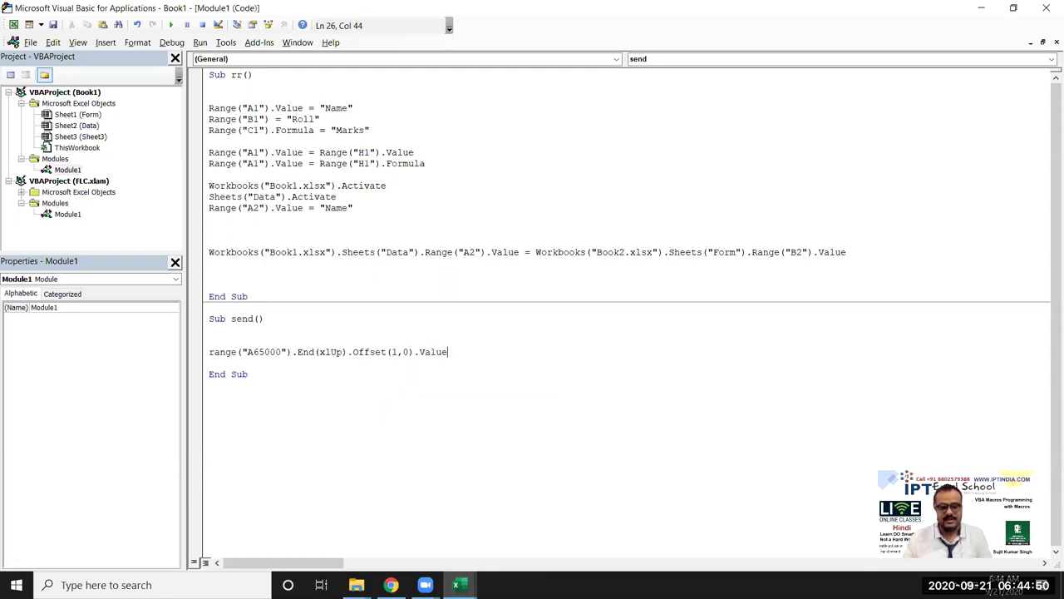
Complete the line with = Range("B2").Value and prefix it with Sheets("Data").
text( =)
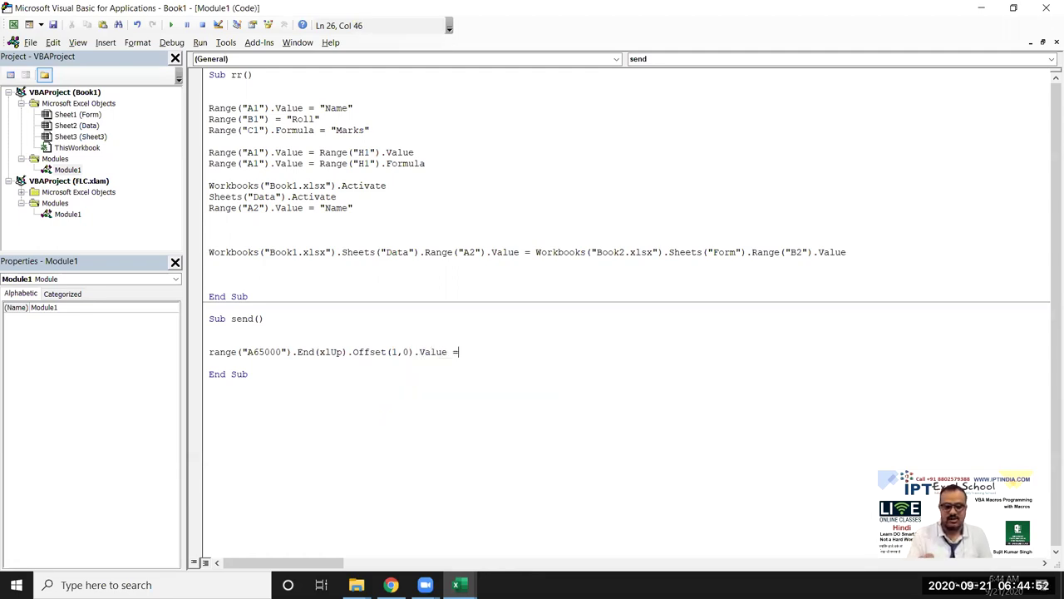
text(range)
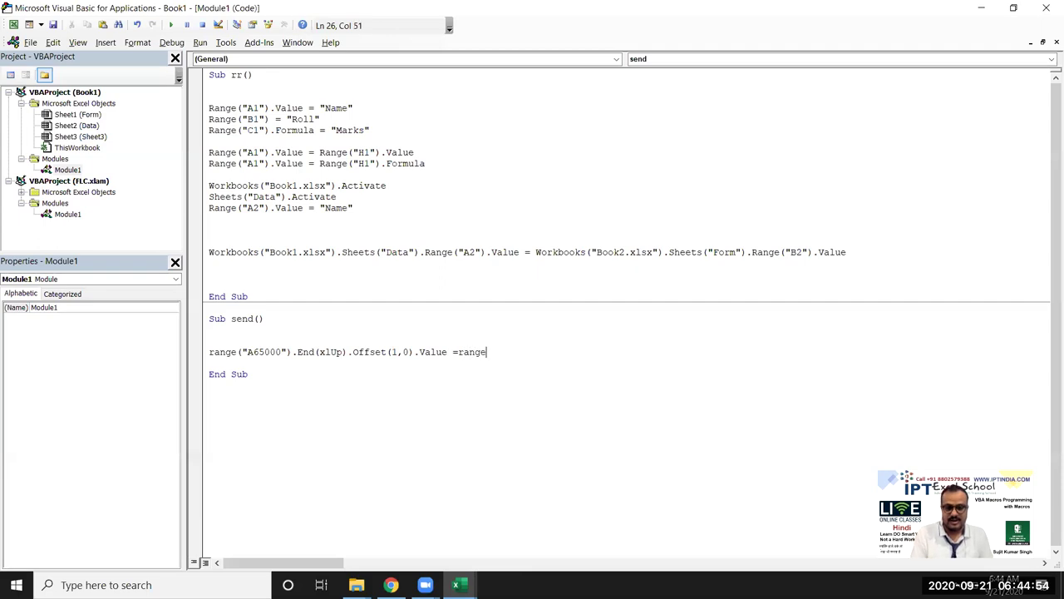
text(()
text(B2)
text())
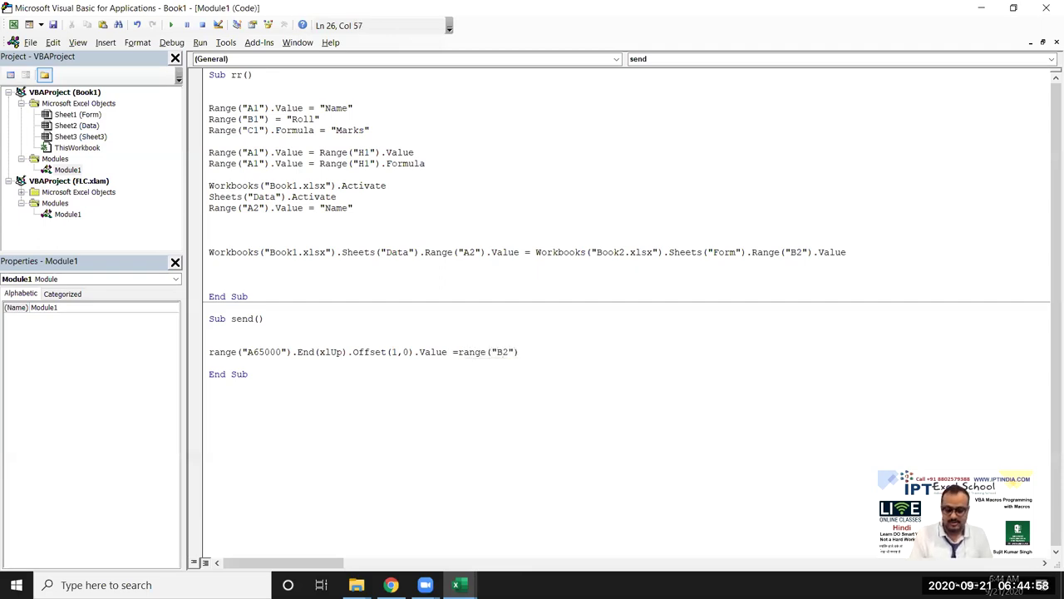
text(.v)
key(Tab)
click(83, 334)
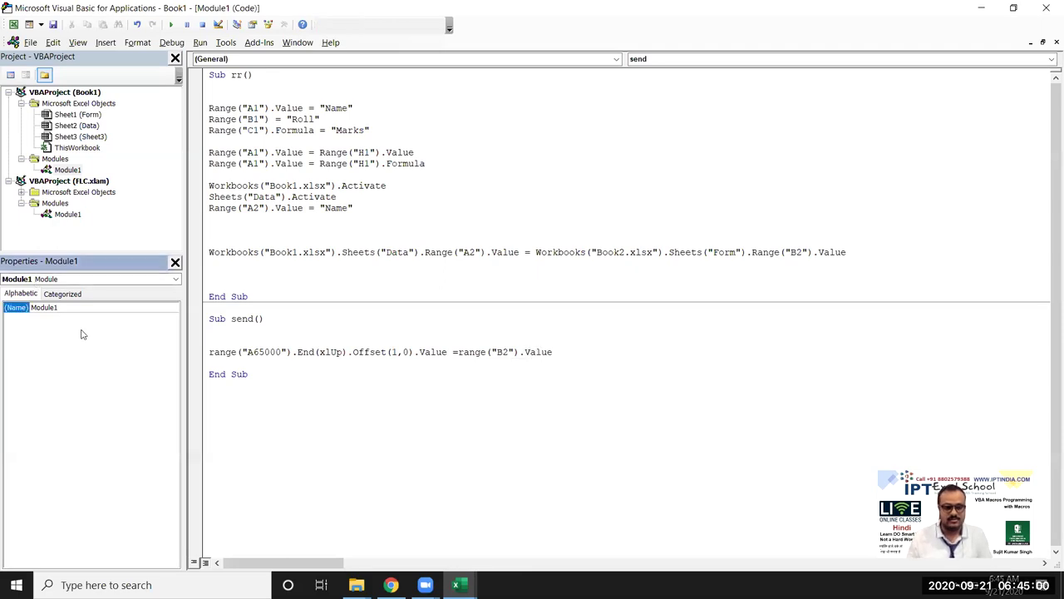
click(356, 382)
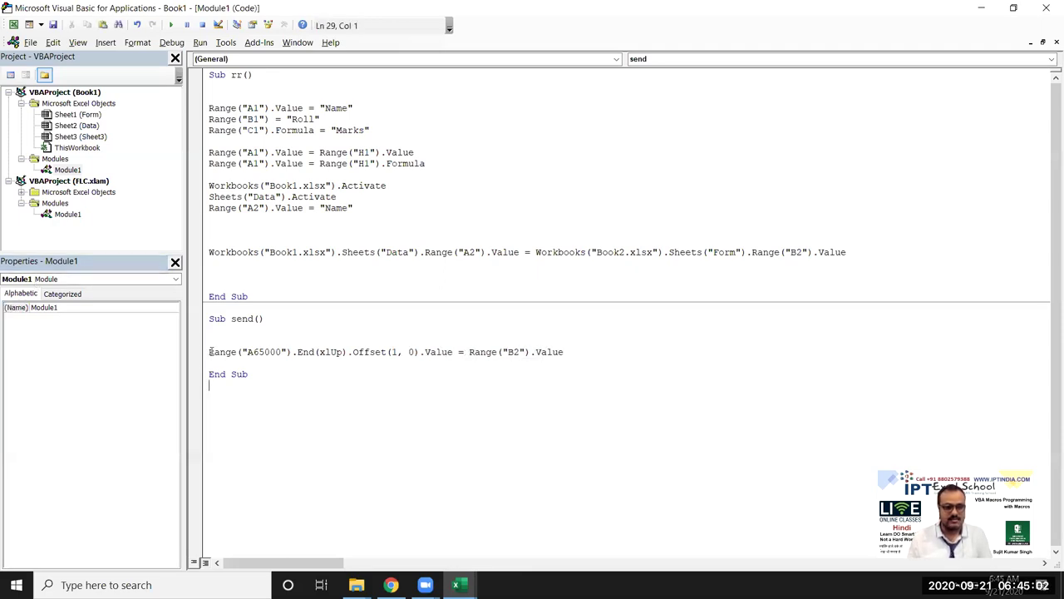
text(sheets("Data")
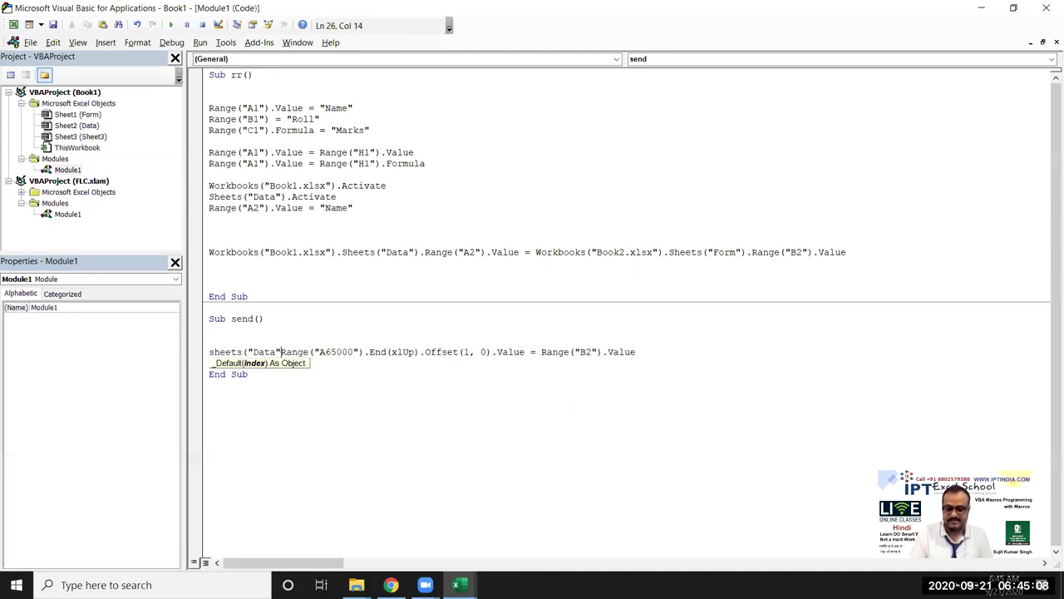
text().)
click(325, 394)
key(alt+F11)
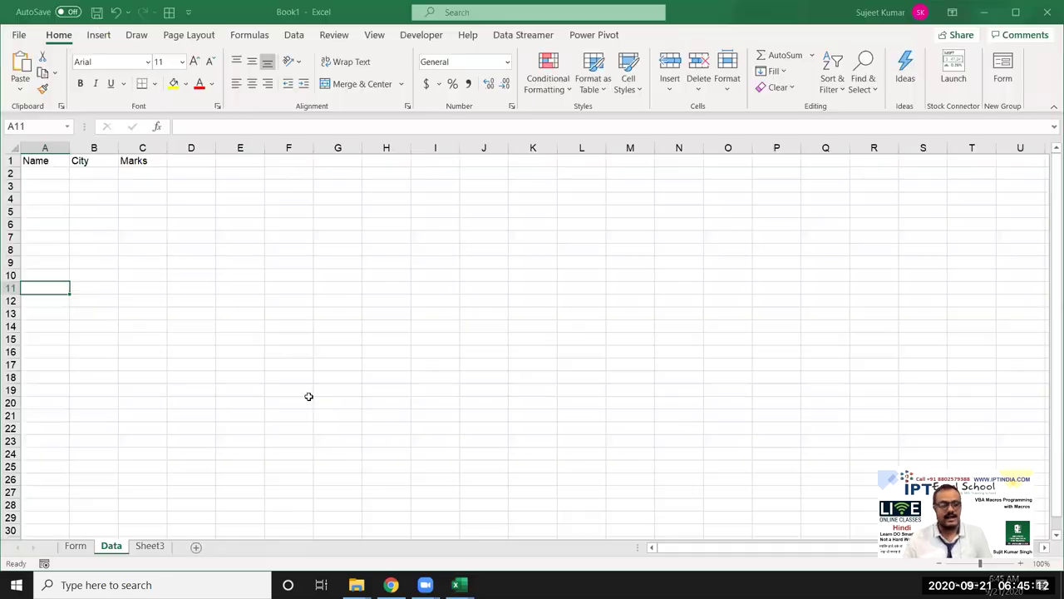
click(76, 546)
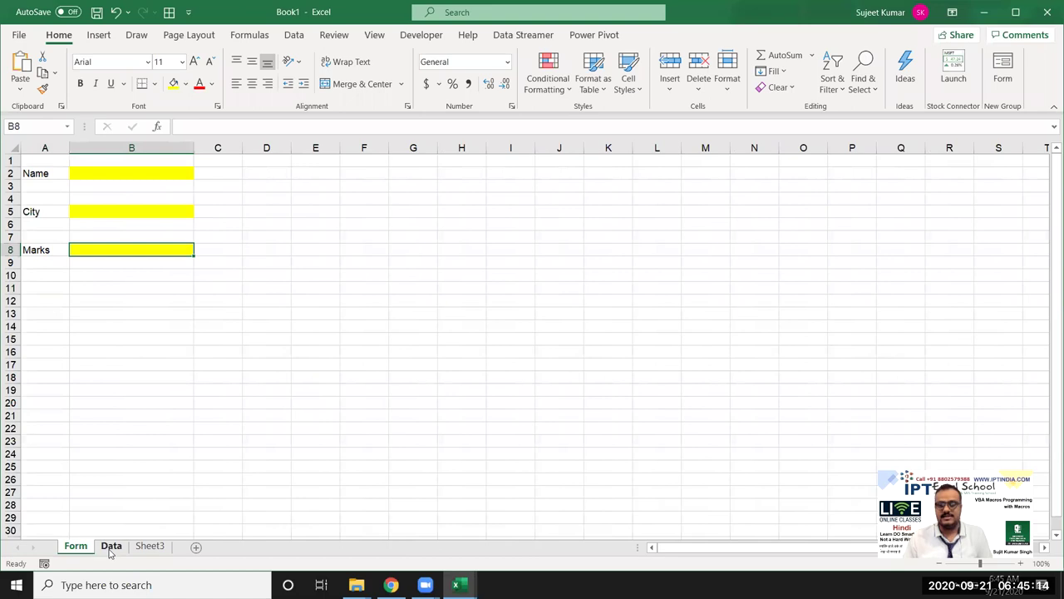
click(110, 547)
click(42, 126)
text(a65000)
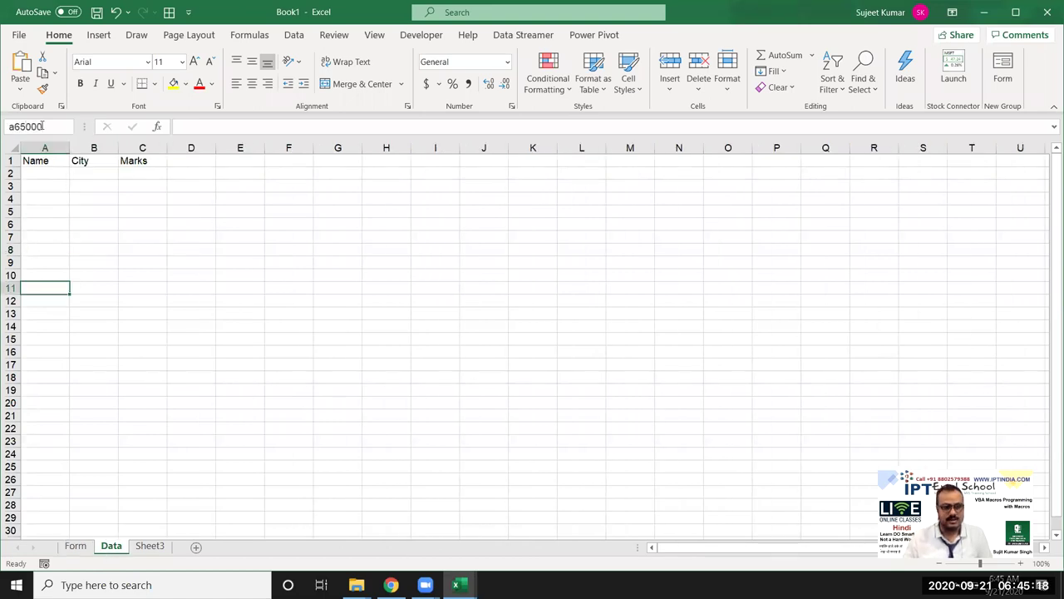
key(Return)
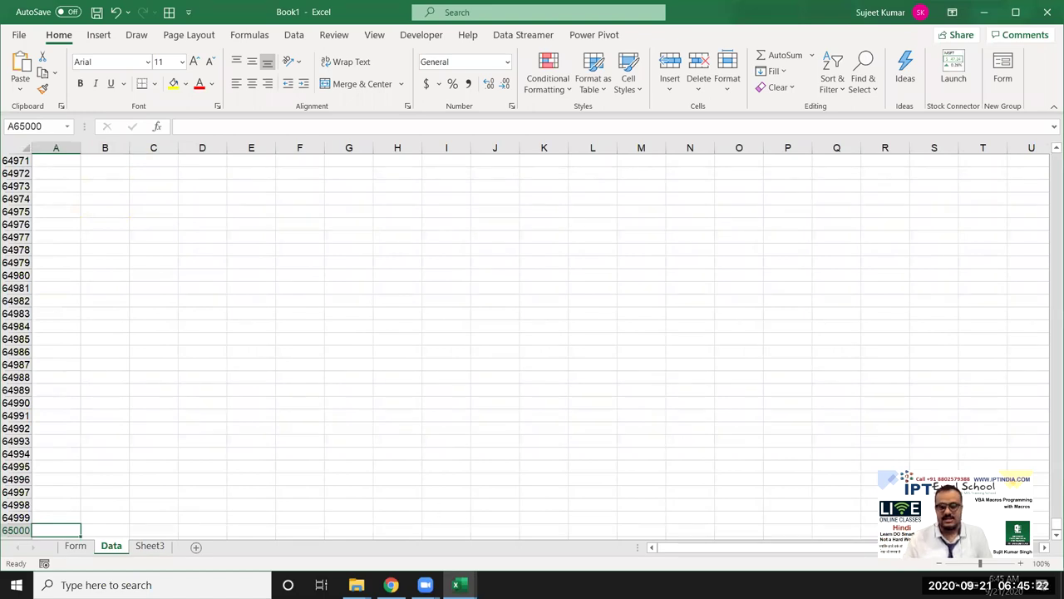
key(ctrl+Home)
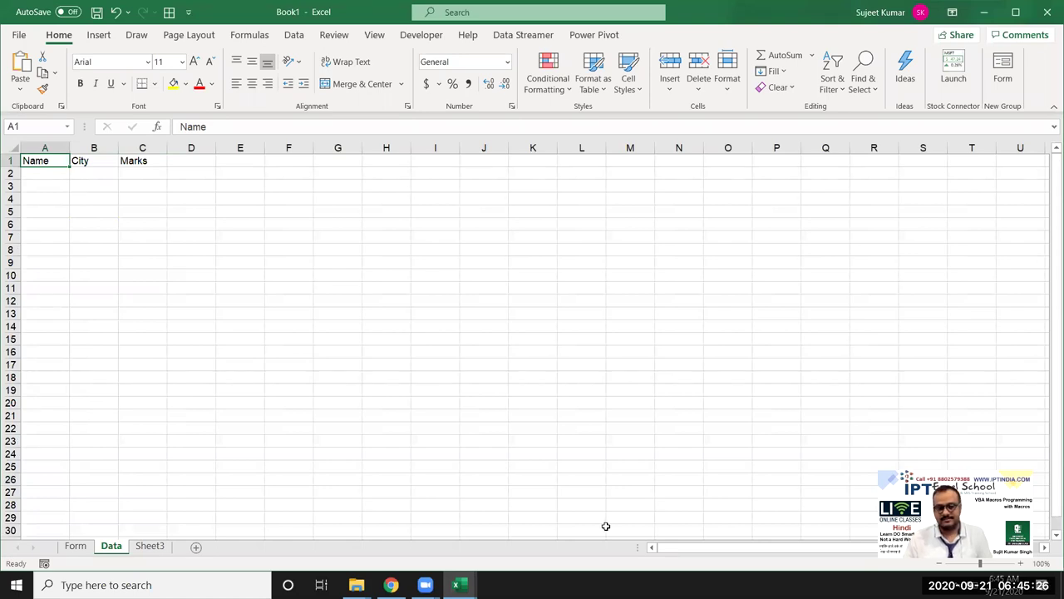
key(alt+F11)
click(430, 355)
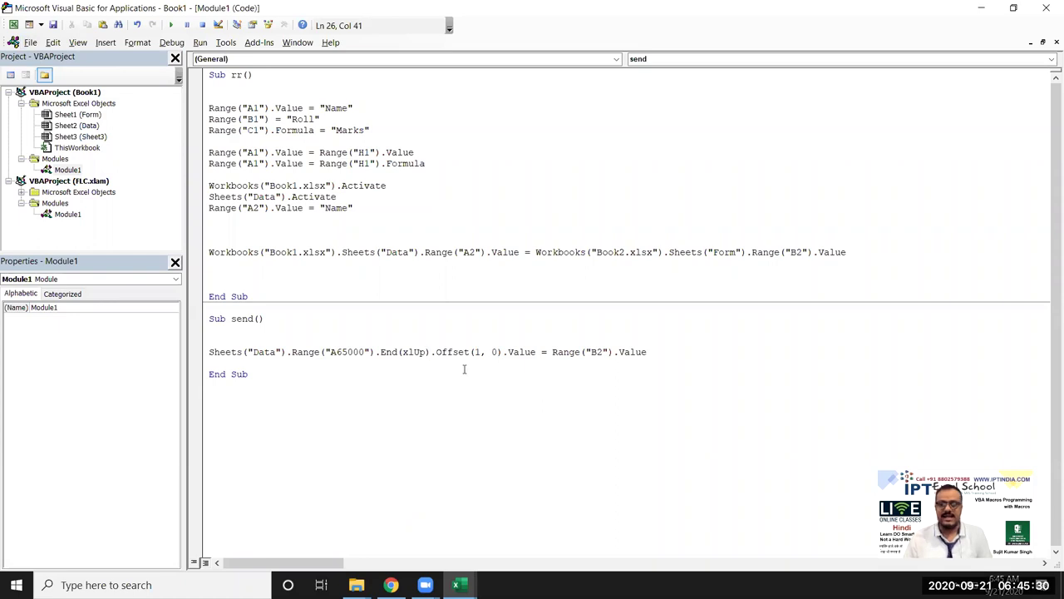
Toggle between the send() code and the Data sheet to explain the copy line and its Range("B2") source.
key(alt+F11)
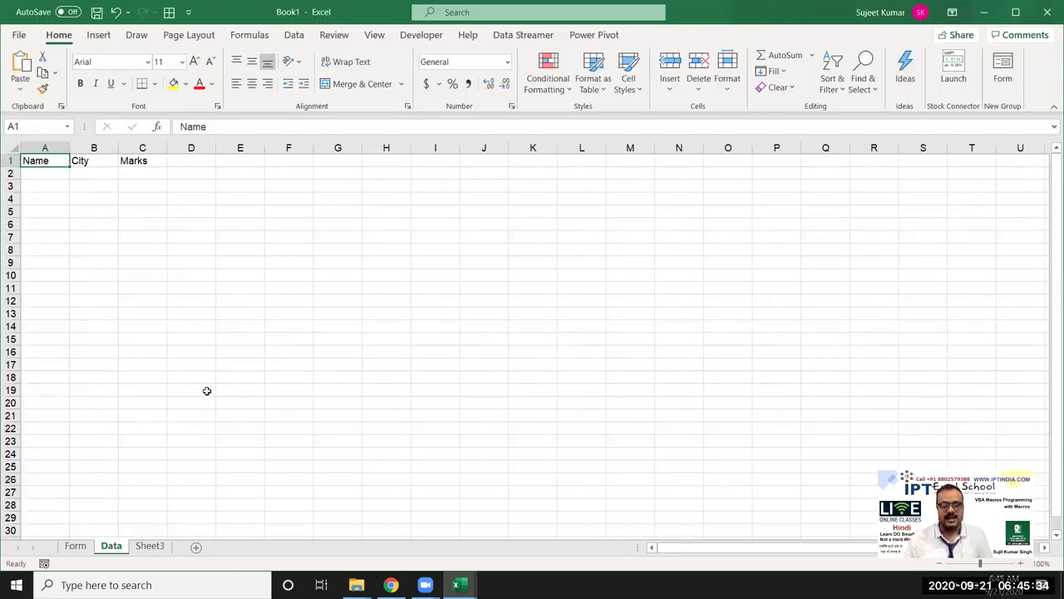
key(alt+F11)
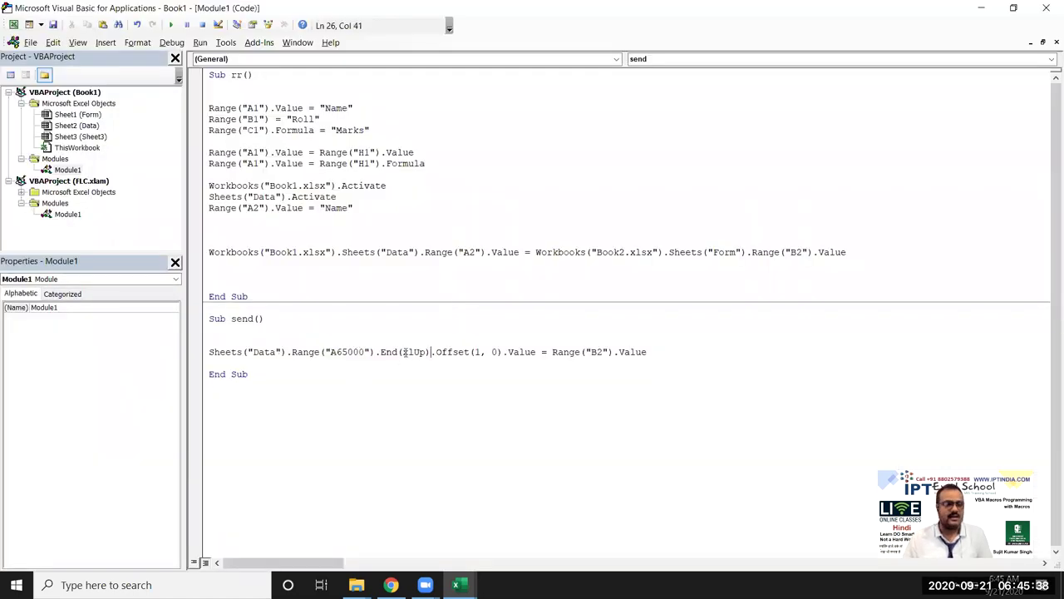
key(alt+F11)
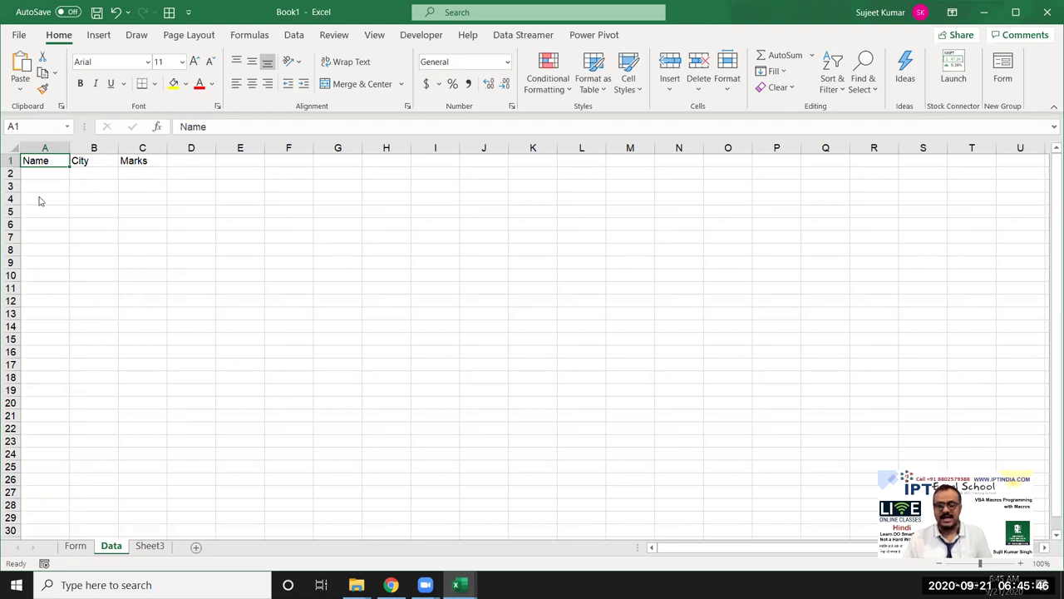
key(alt+F11)
click(455, 358)
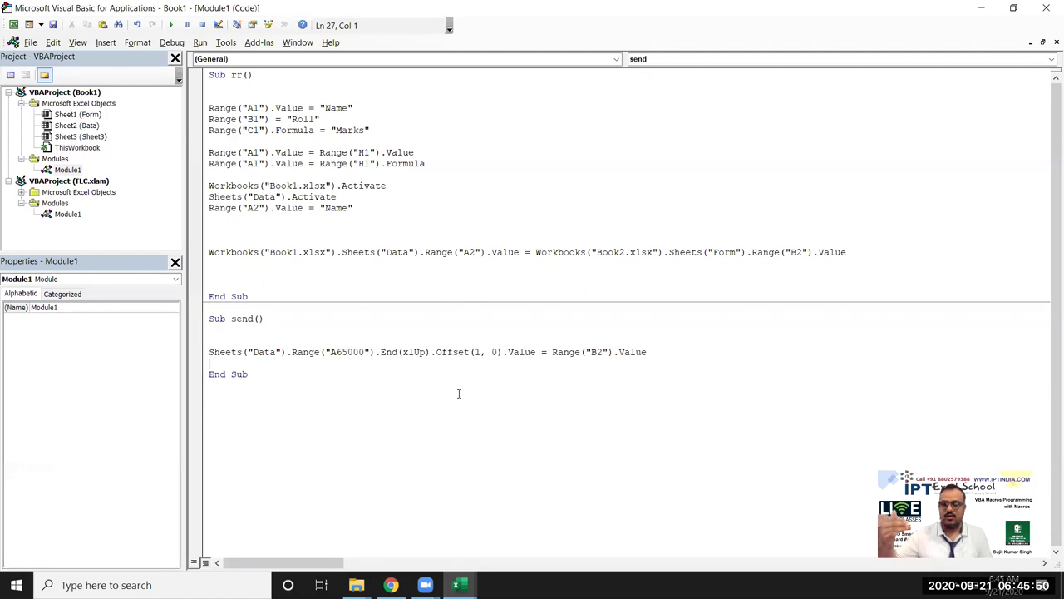
key(alt+F11)
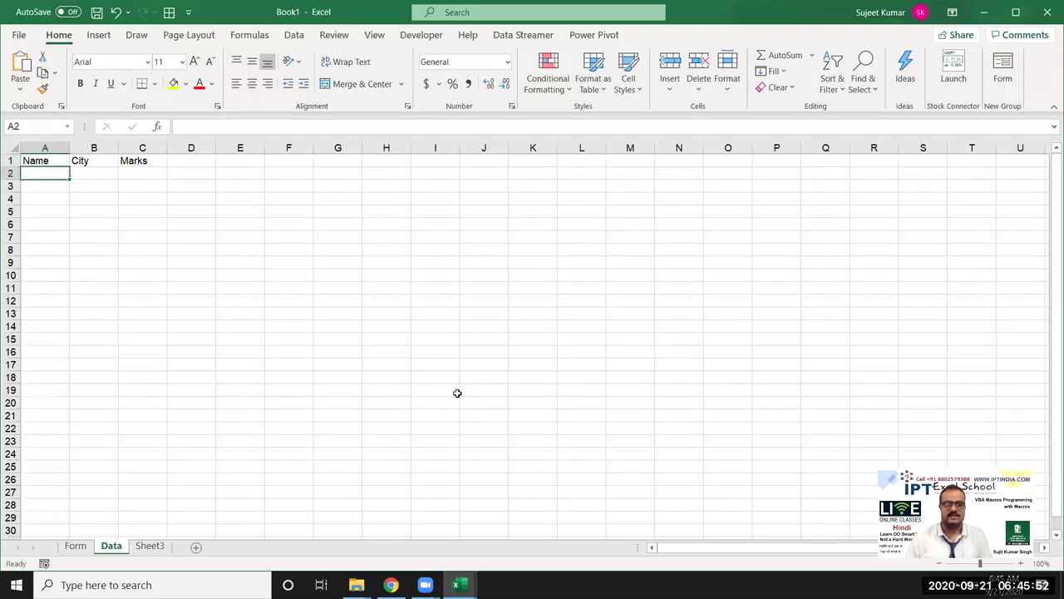
key(alt+F11)
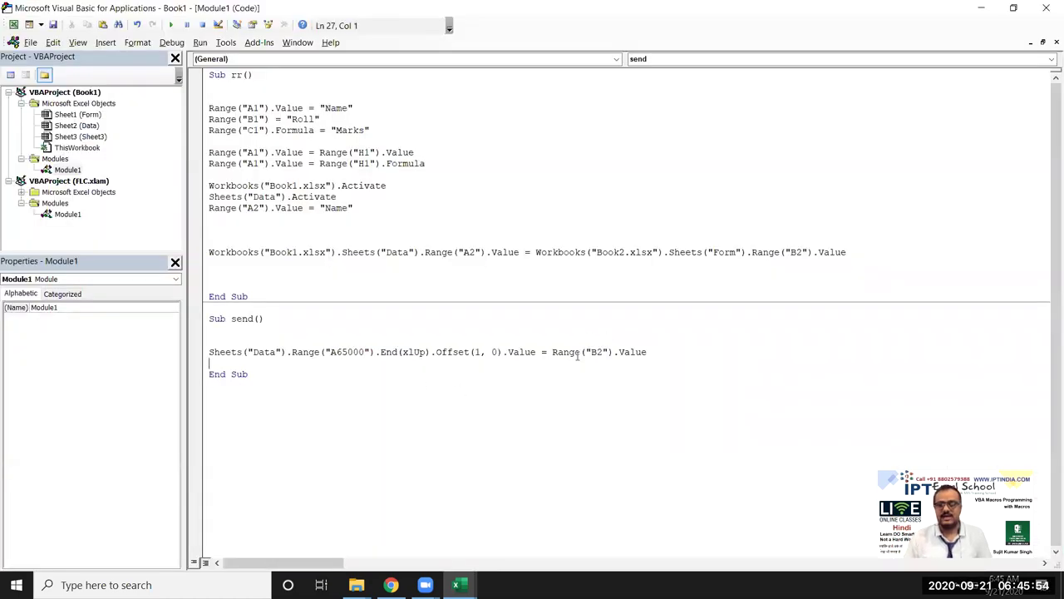
key(alt+F11)
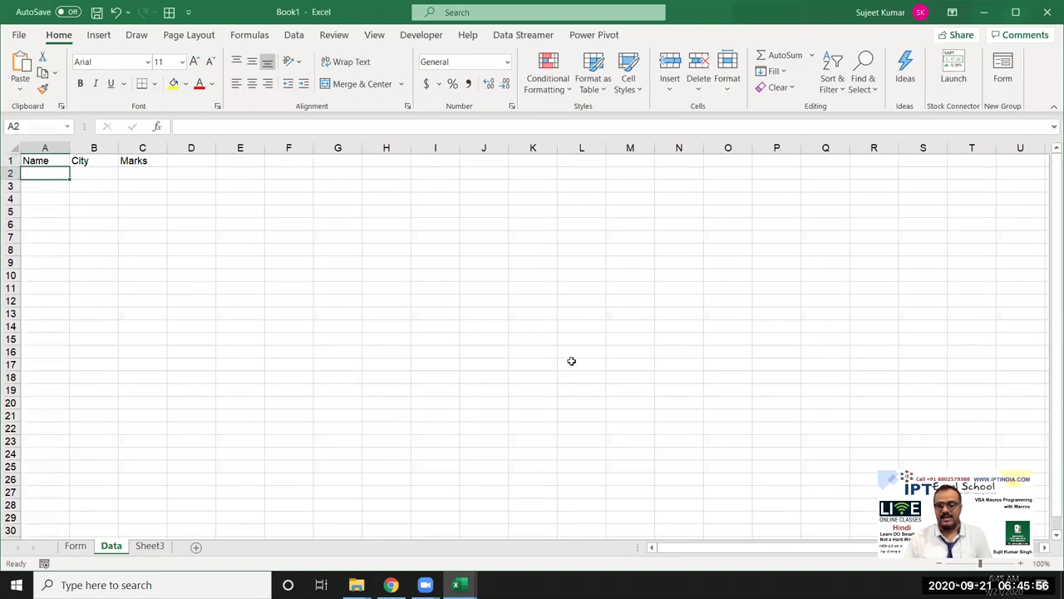
key(alt+F11)
click(551, 354)
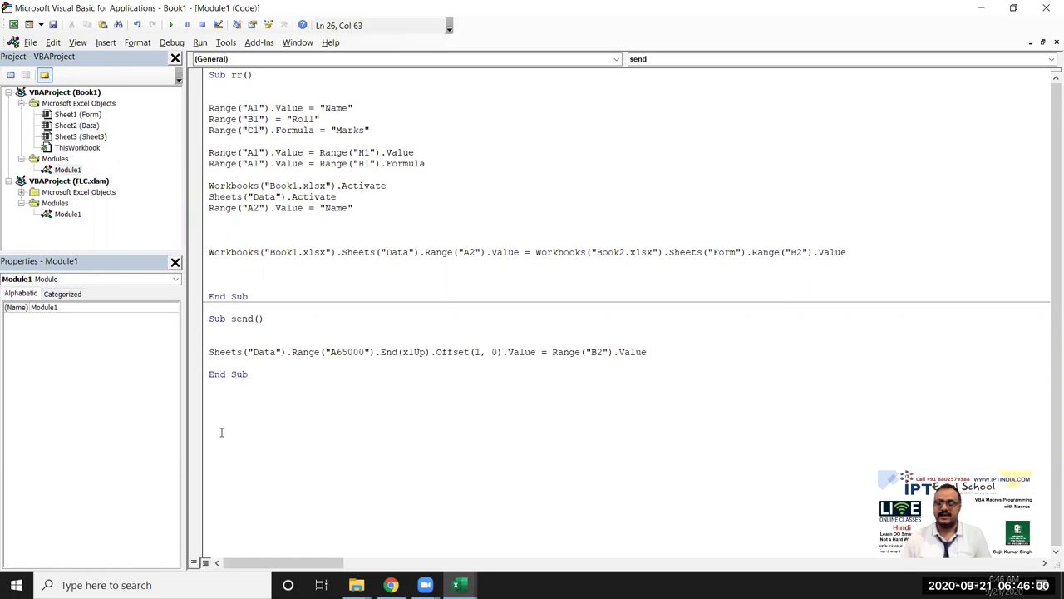
click(243, 318)
Switch to the workbook's Form sheet and select cell C9 beside the form.
key(alt+F11)
click(76, 546)
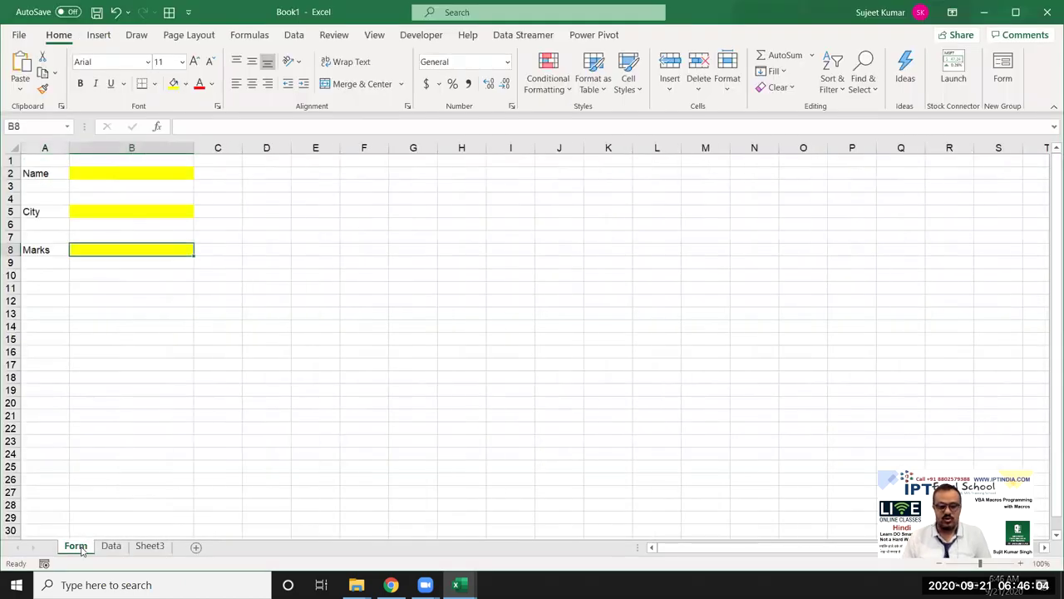
click(216, 267)
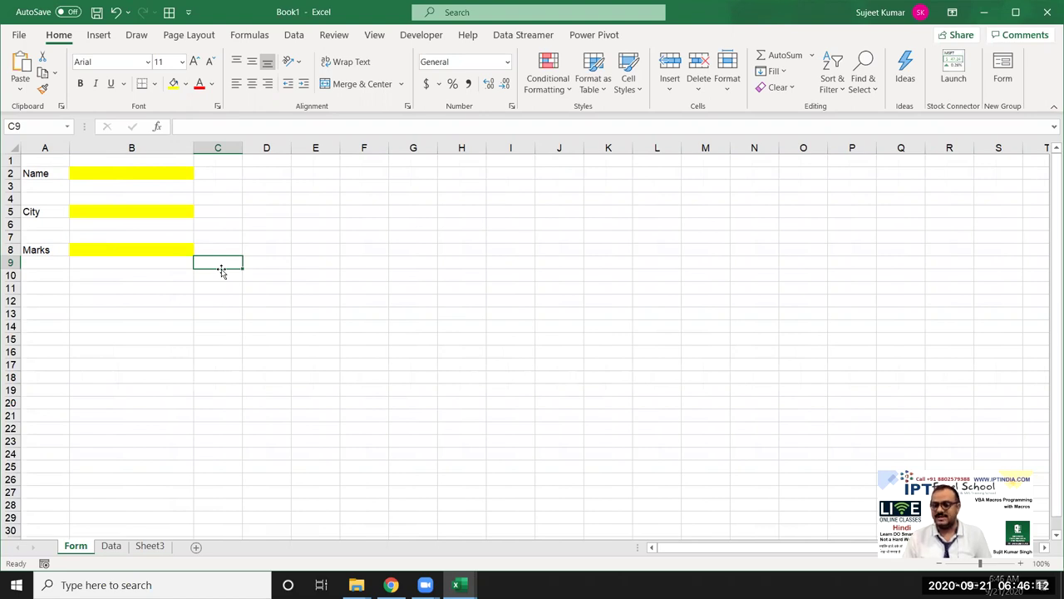
Copy the Sheets("Data") line and paste it twice inside send(), giving three identical copies.
key(alt+F11)
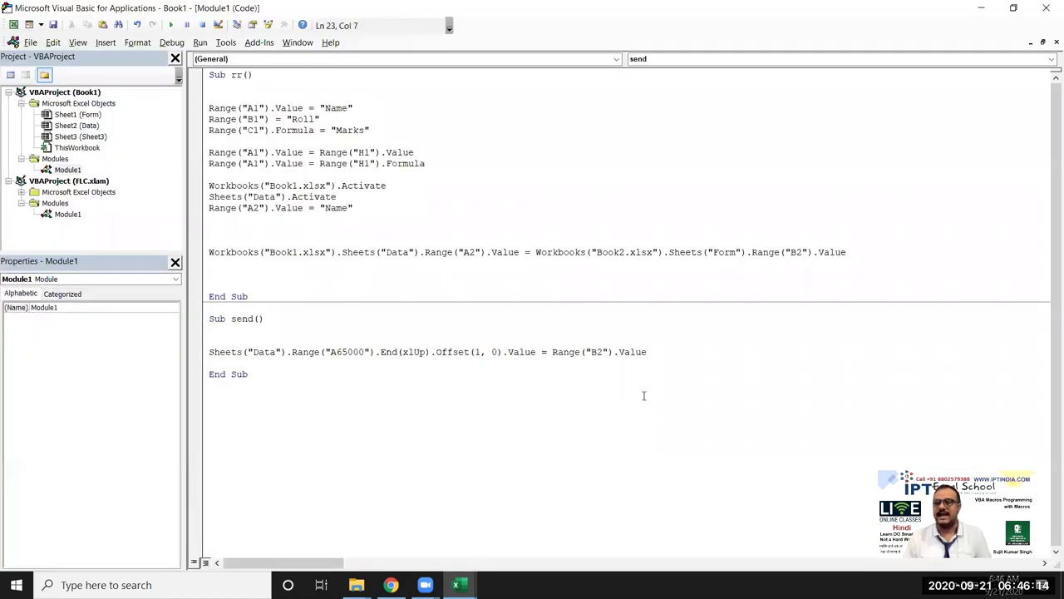
click(549, 359)
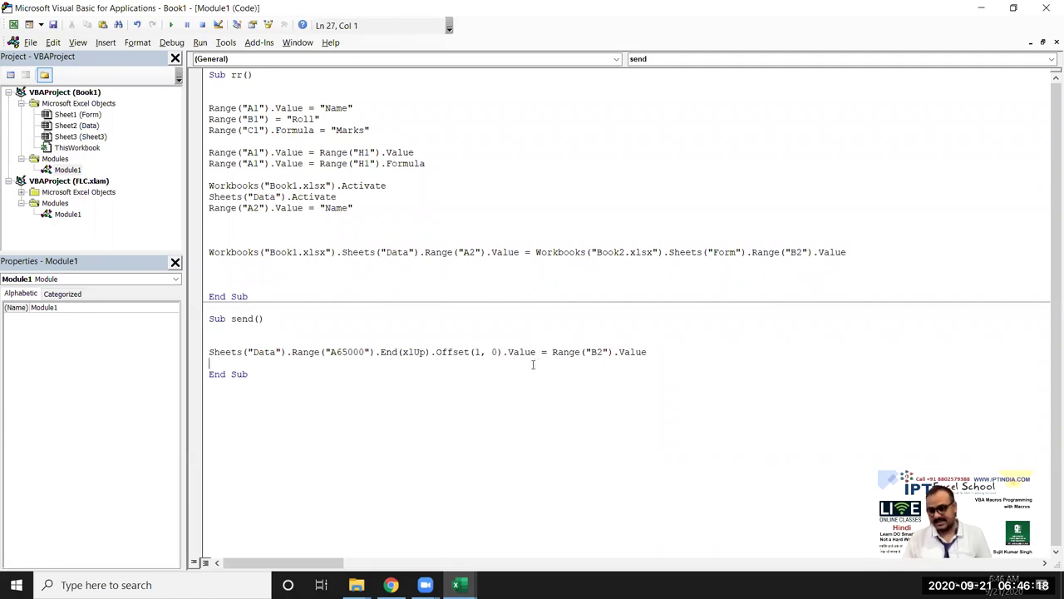
key(Return)
key(Return)
key(Up)
key(Up)
key(Up)
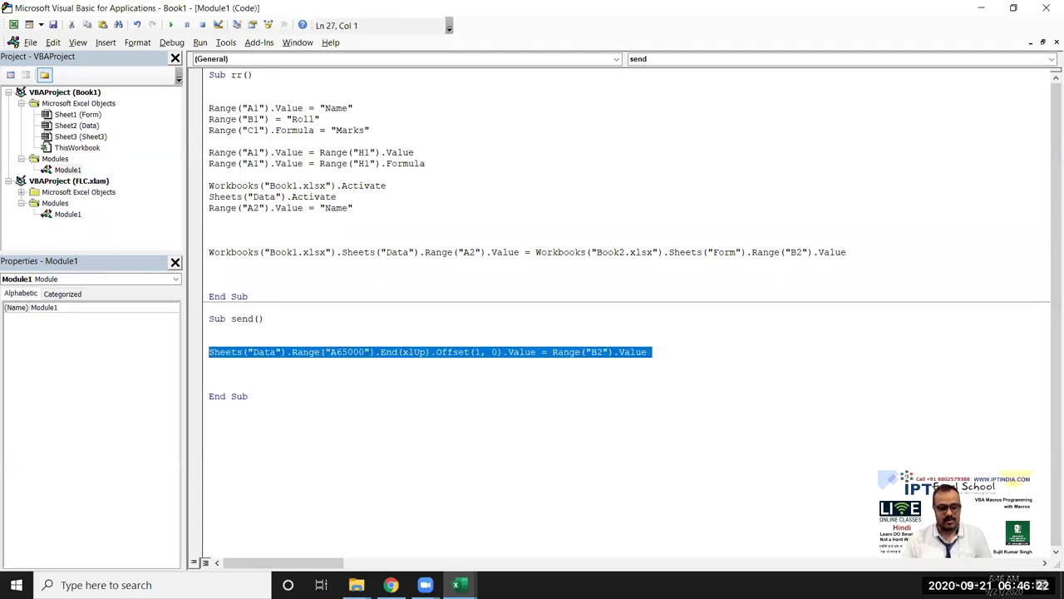
key(ctrl+c)
key(Left)
key(ctrl+v)
key(ctrl+v)
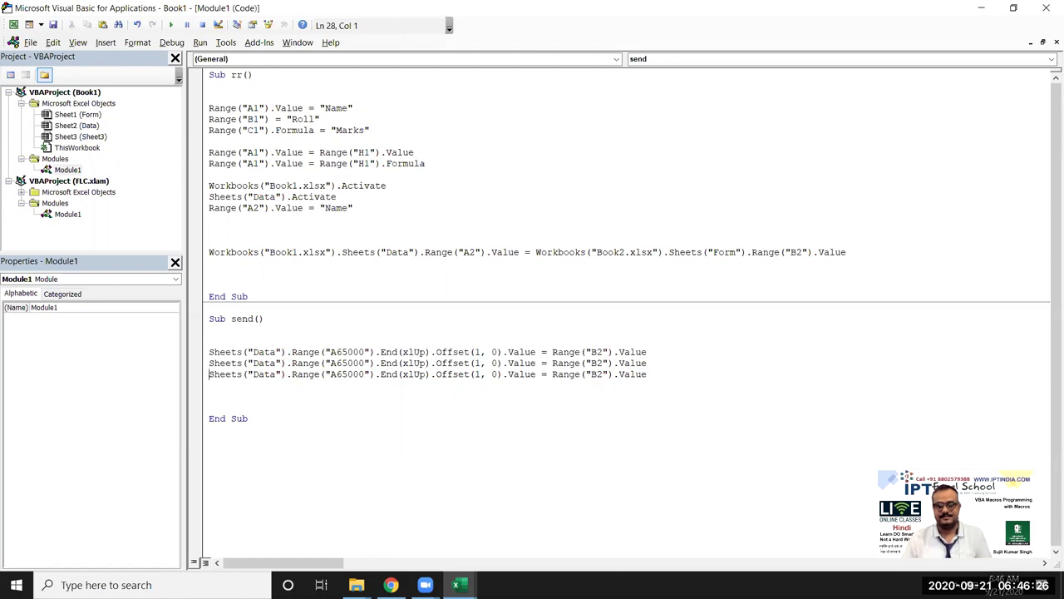
key(alt+F11)
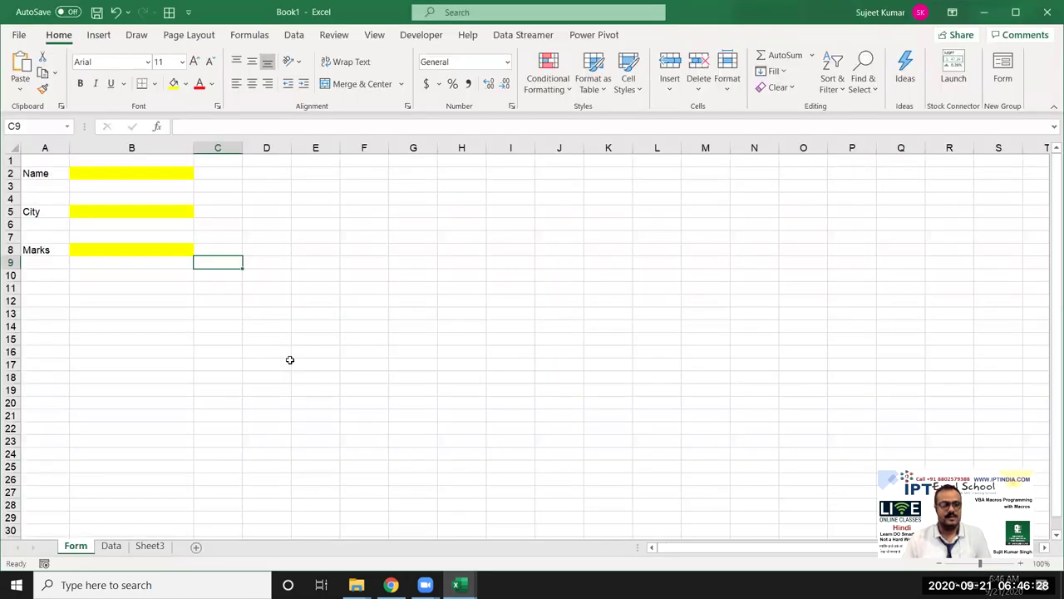
On the Form sheet, enter a sample name in B2, Delhi in B5 and 45 in B8.
click(111, 547)
click(75, 546)
click(95, 172)
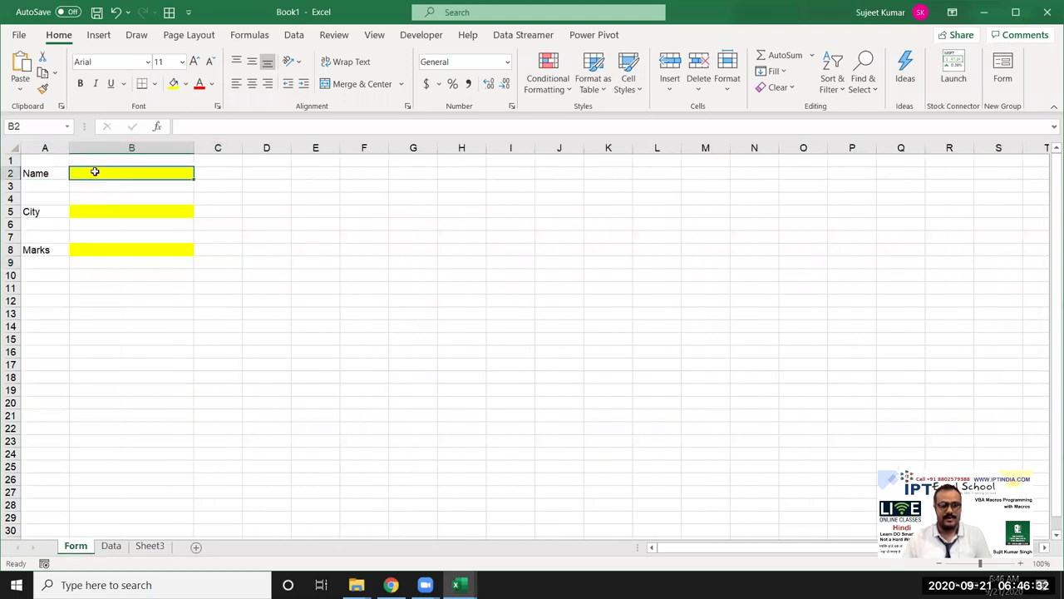
text(Puja)
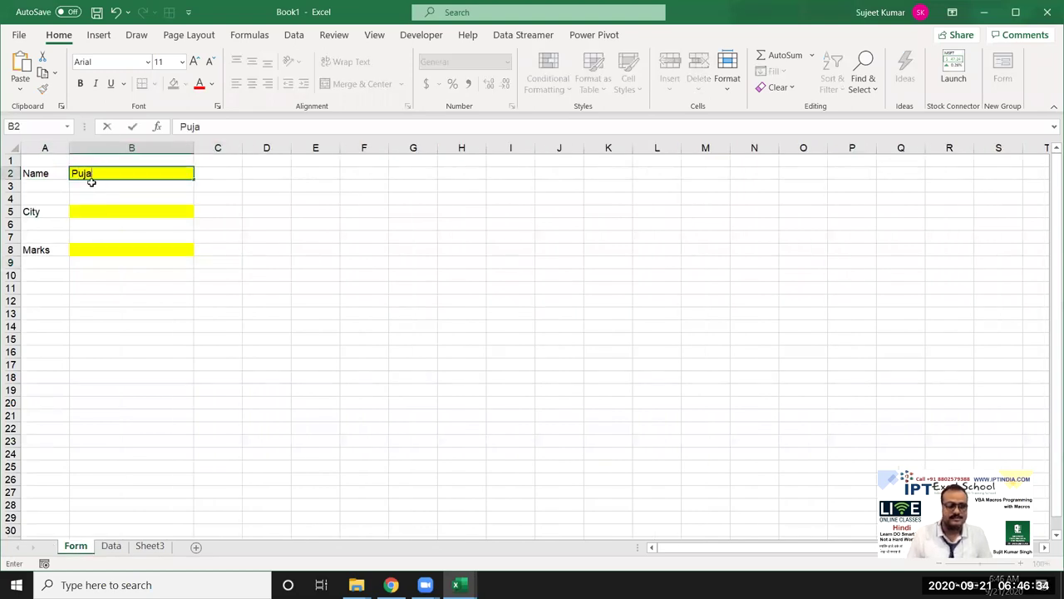
click(82, 210)
text(Delhi)
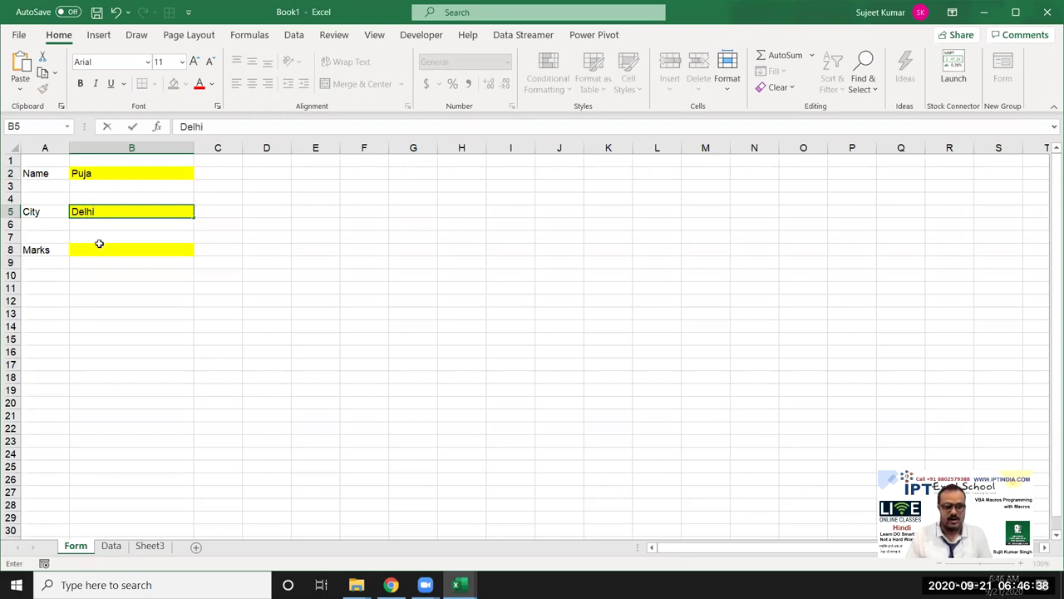
click(100, 246)
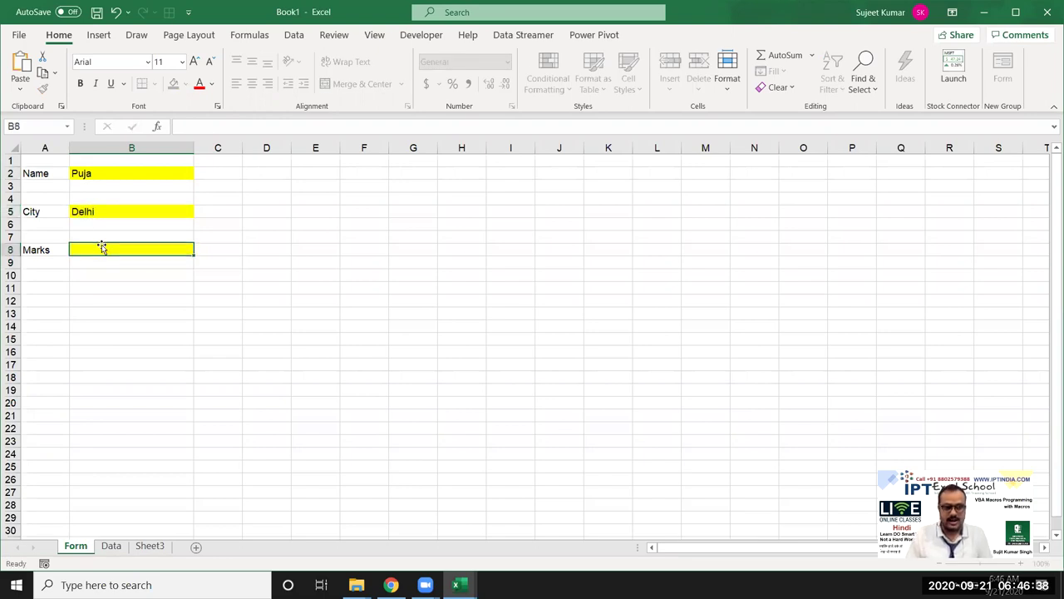
text(45)
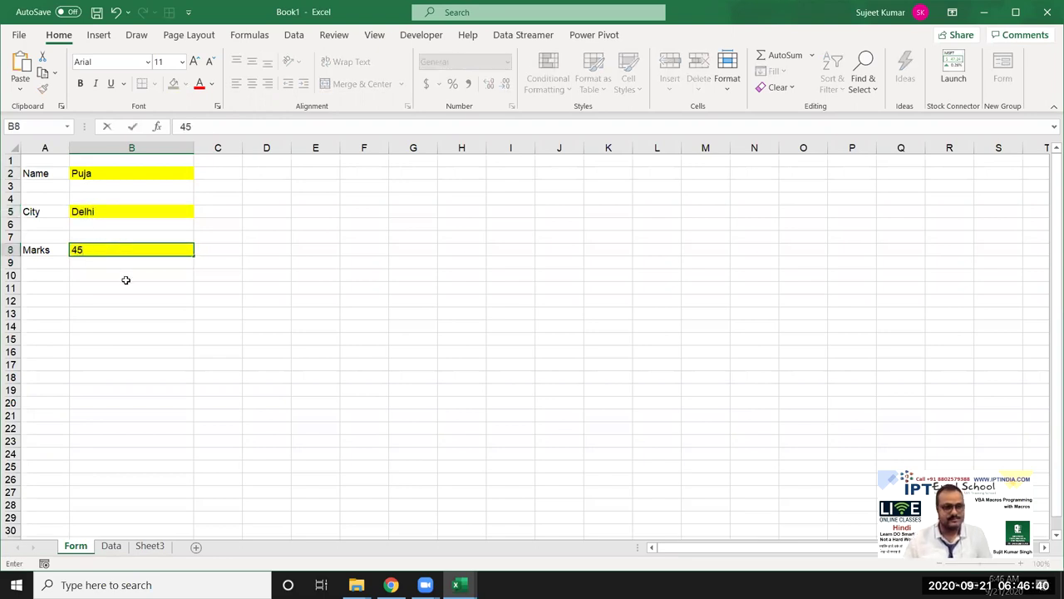
click(125, 279)
Select the first statement of the send macro in the code editor.
key(alt+F11)
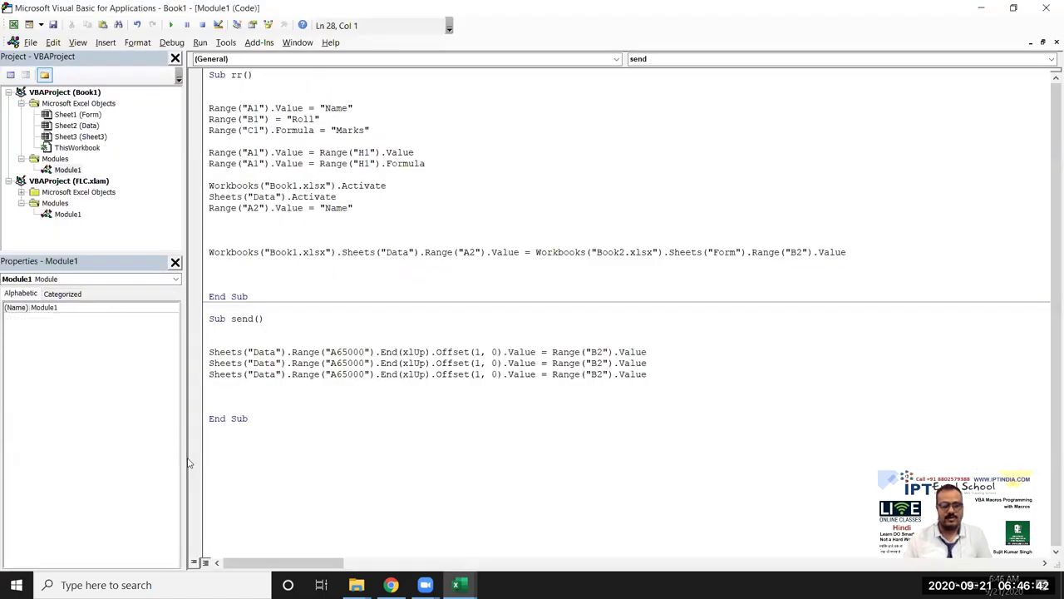
key(Down)
key(shift+Down)
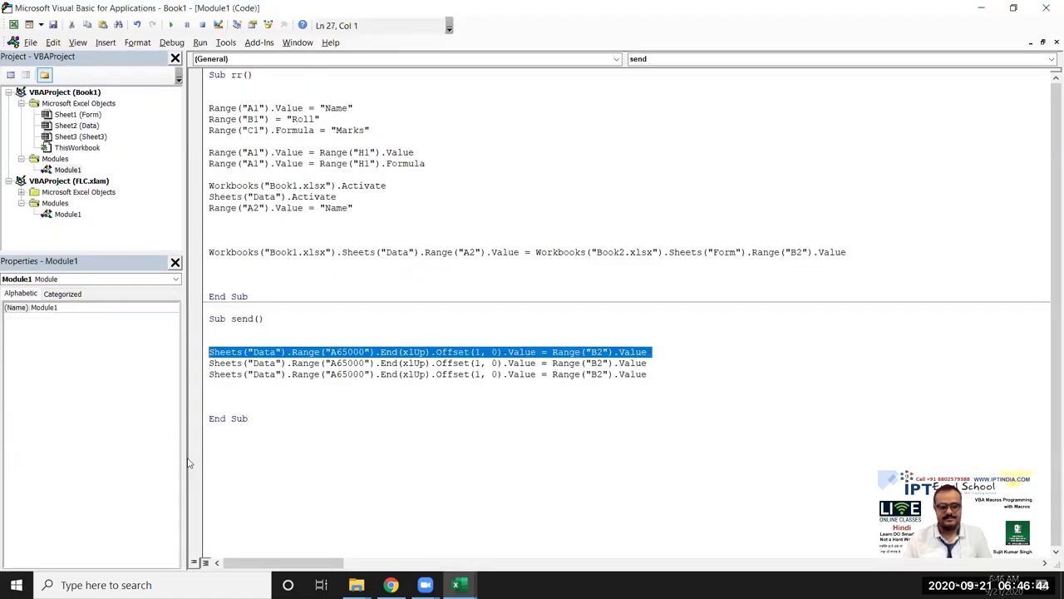
key(alt+F11)
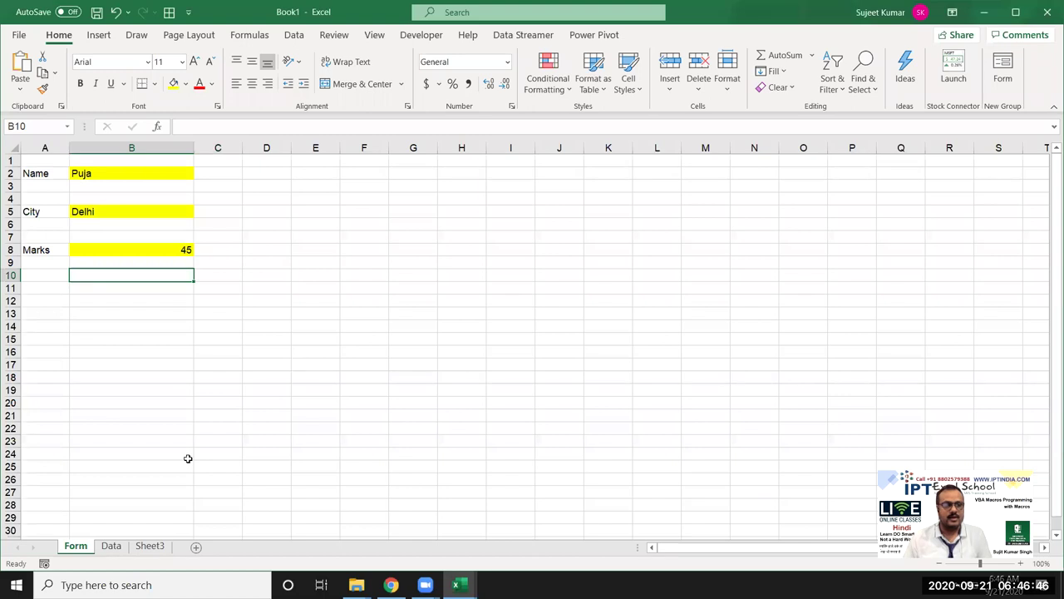
On the Data sheet, jump up column A with Ctrl+Up and enter the sample name in A2.
click(110, 545)
click(56, 529)
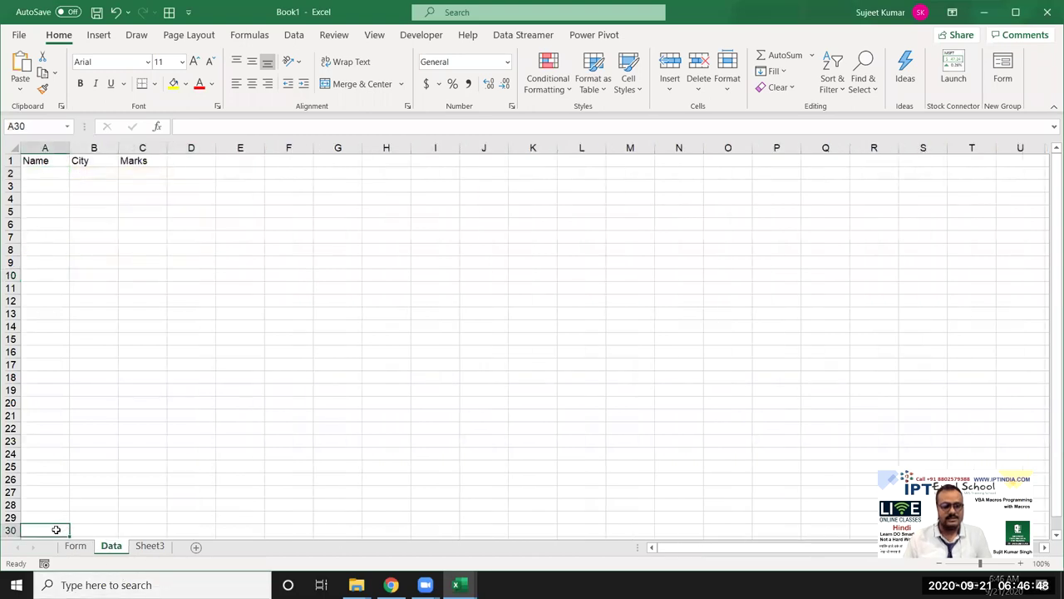
key(ctrl+Up)
key(Down)
text(Puja)
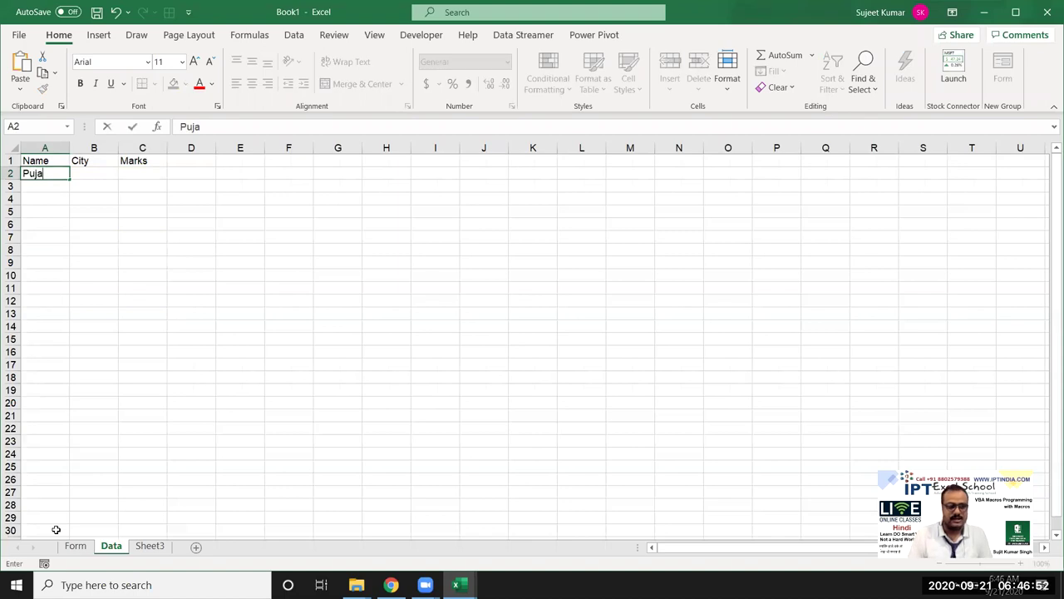
click(79, 313)
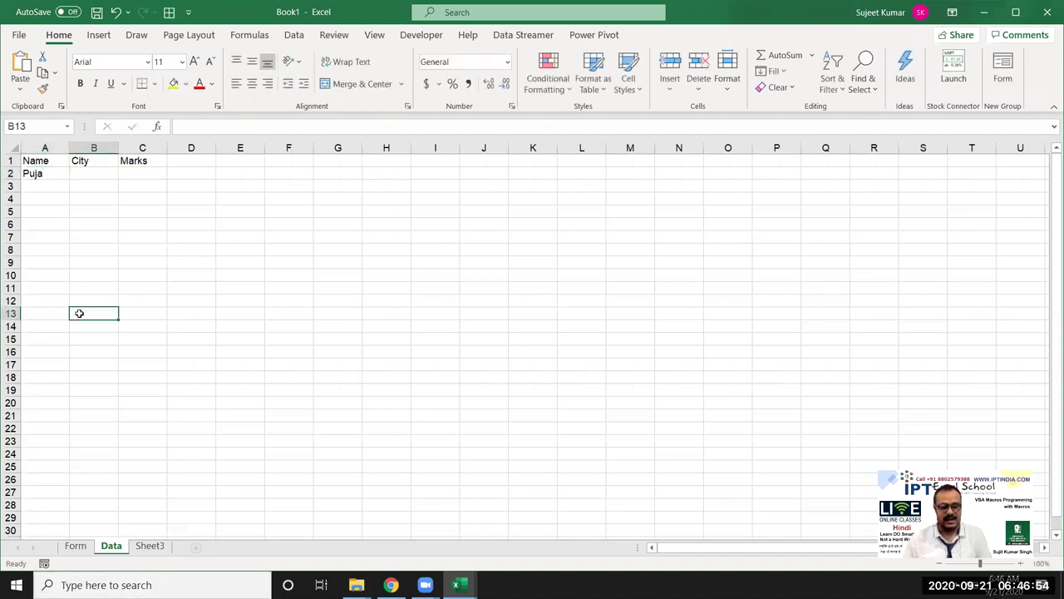
Test Ctrl+Up jumps from the bottom of columns B and A to the last filled cells.
click(99, 522)
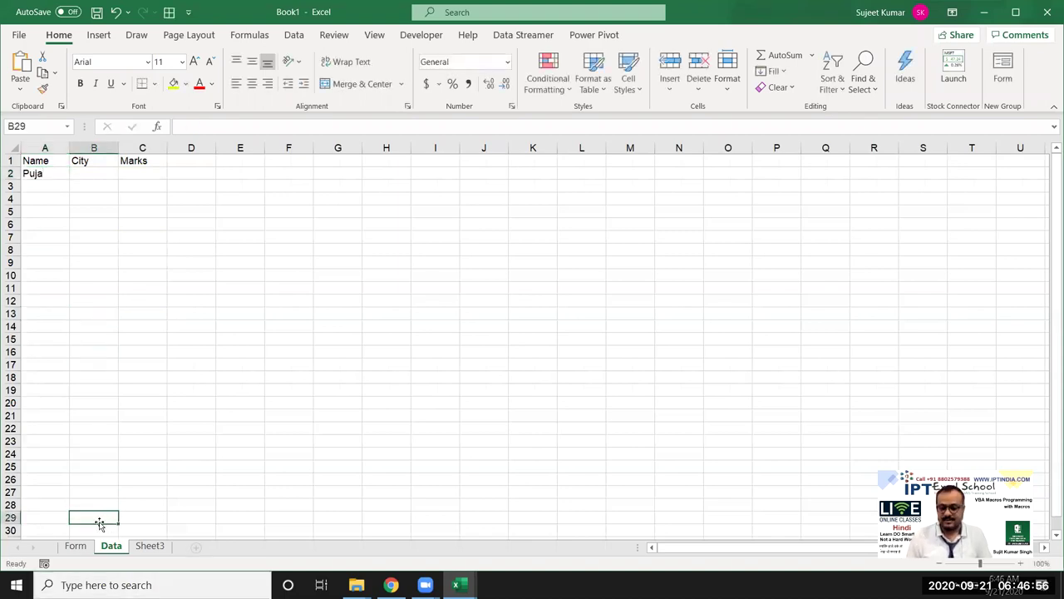
key(ctrl+Up)
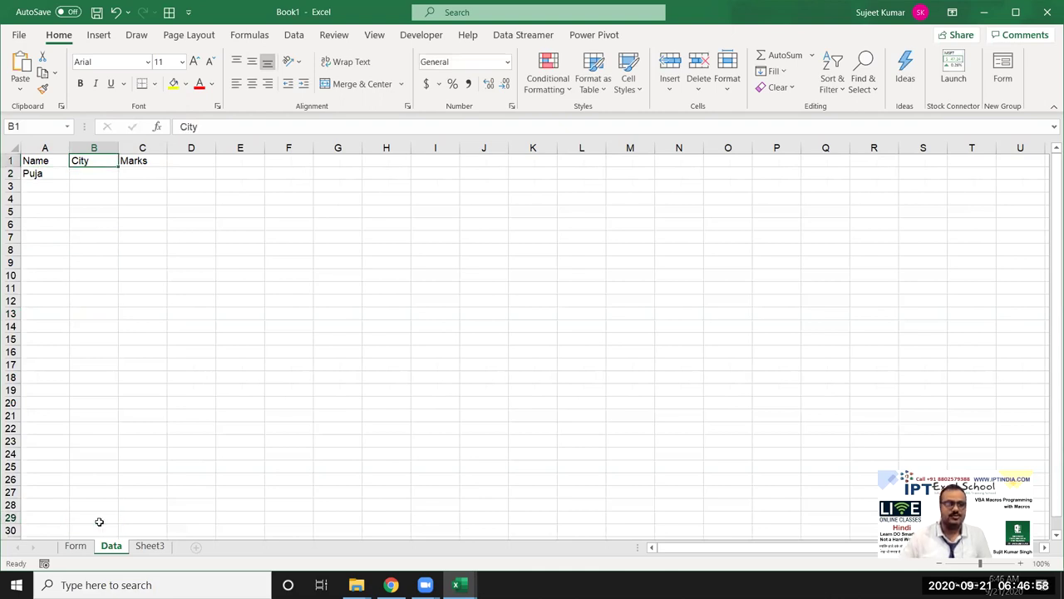
key(Down)
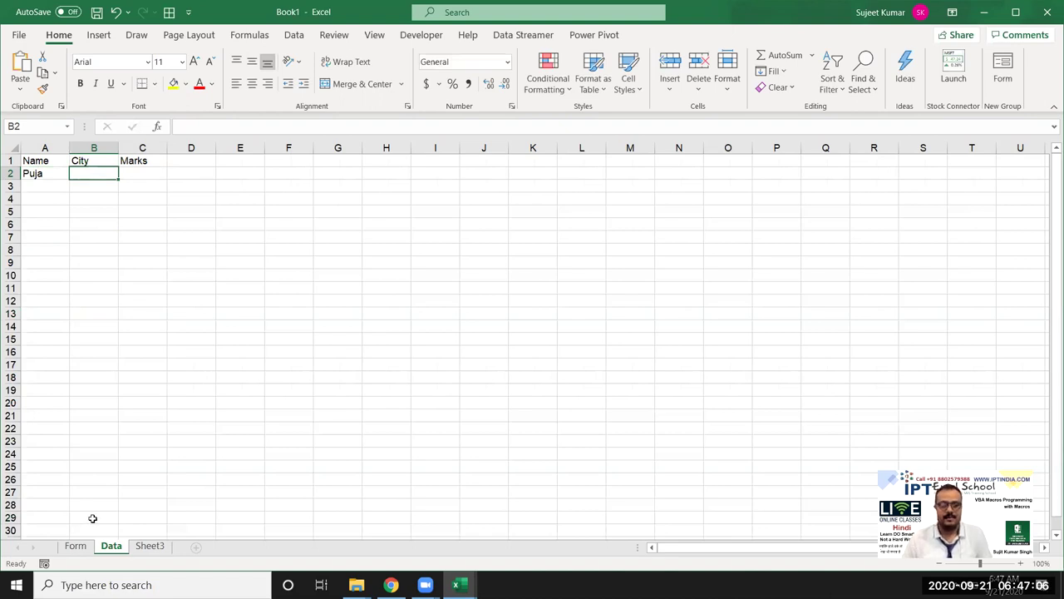
click(37, 529)
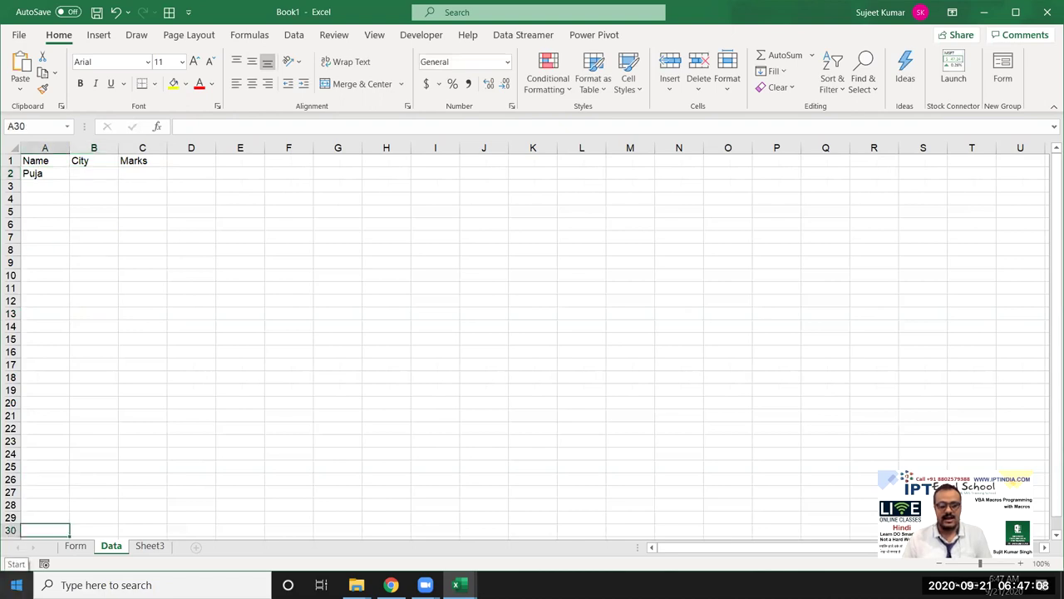
key(ctrl+Up)
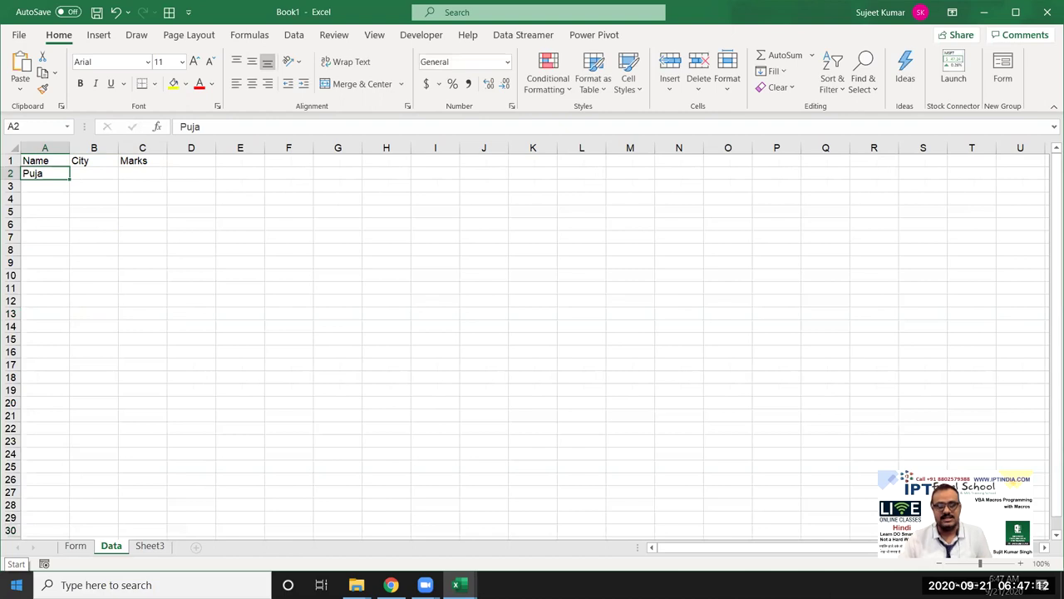
key(Right)
Change the second line to Offset(0, 1) with source Range("B5") for City.
key(alt+F11)
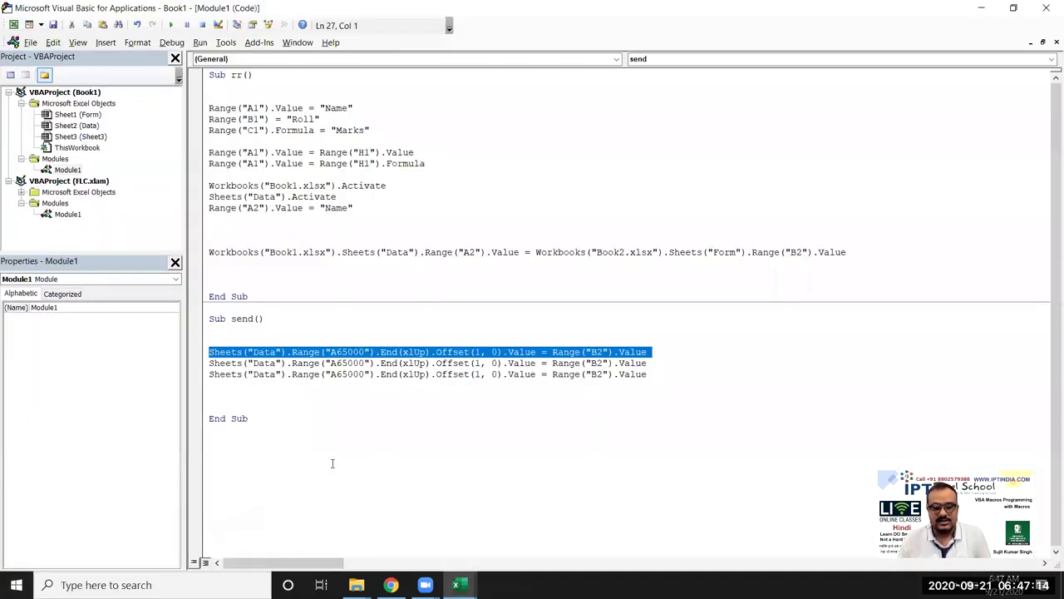
click(481, 366)
key(BackSpace)
text(0)
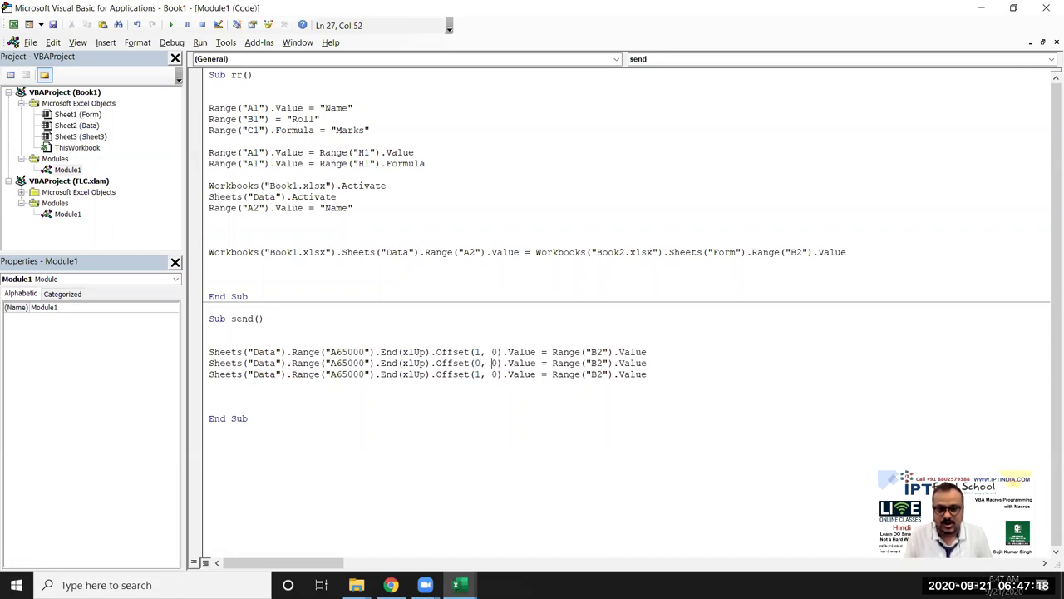
key(Delete)
text(1)
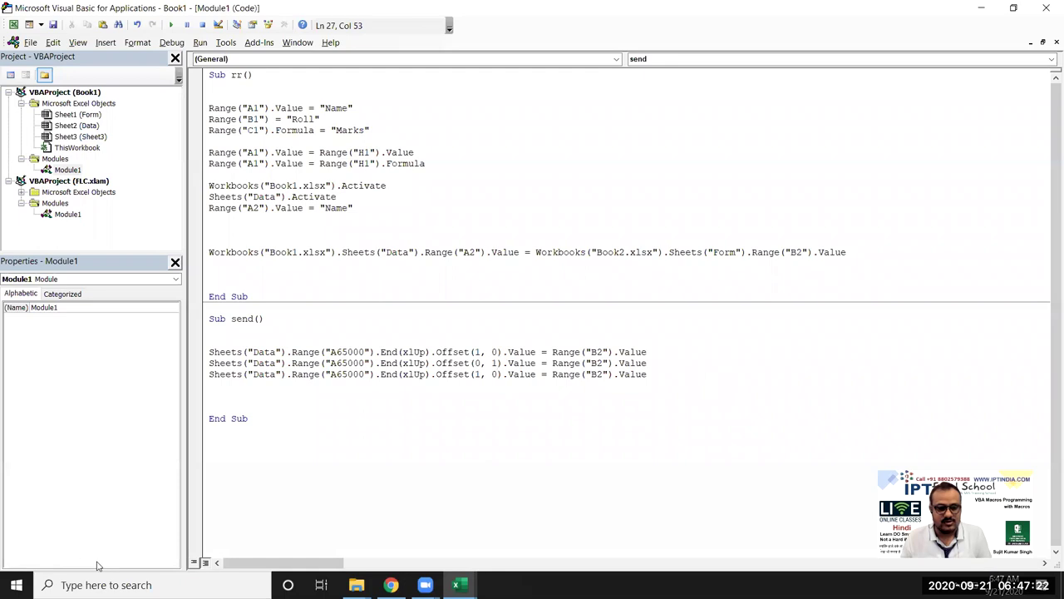
key(alt+F11)
click(73, 547)
click(100, 212)
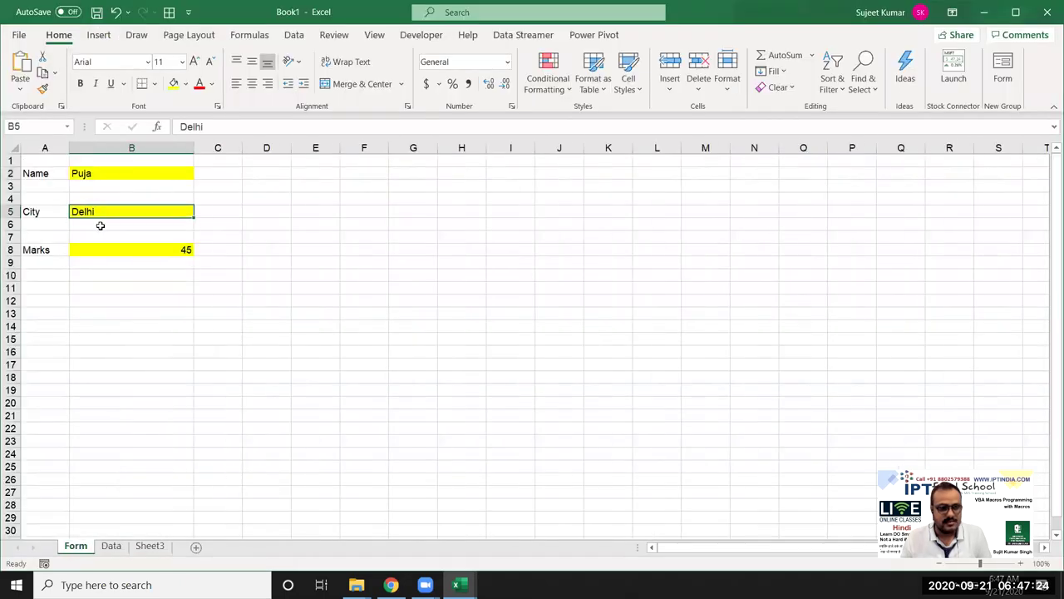
key(alt+F11)
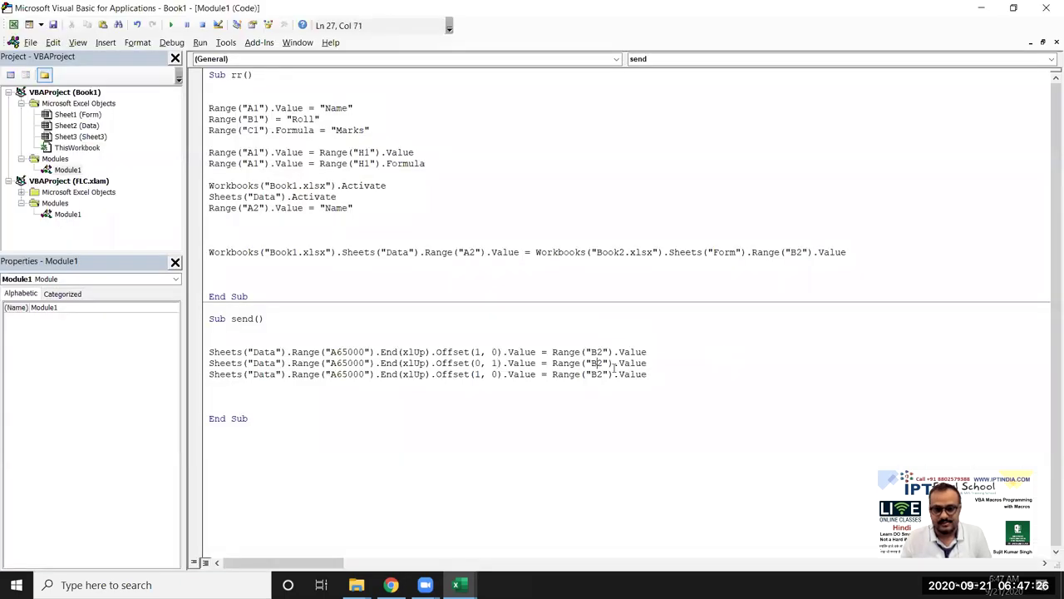
key(Delete)
text(5)
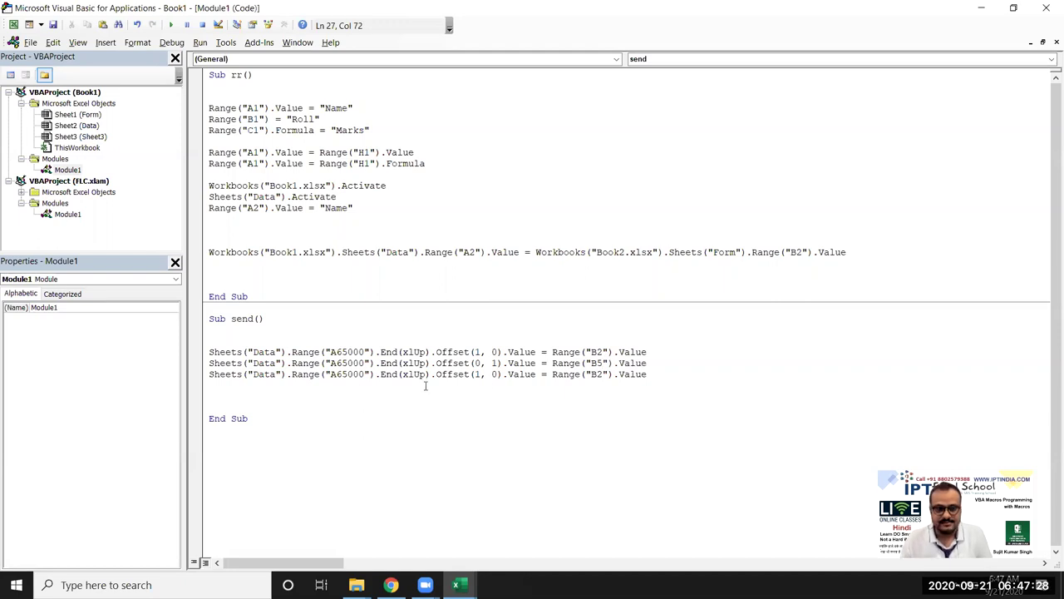
Change the third line to Offset(0, 2) with source Range("B8") for Marks.
click(482, 374)
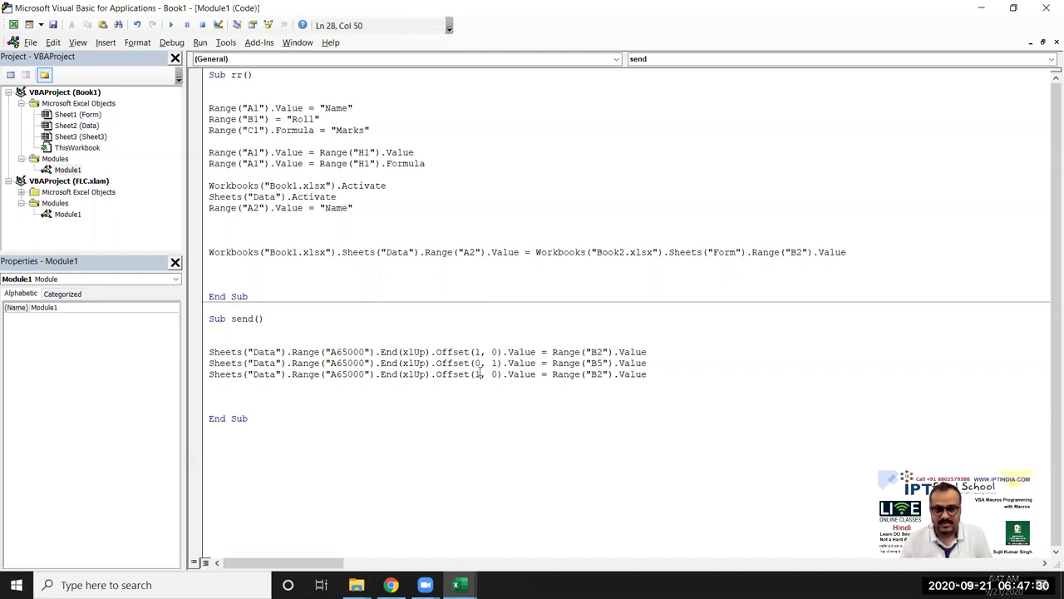
key(BackSpace)
text(0)
key(Right)
key(Right)
key(Delete)
text(2)
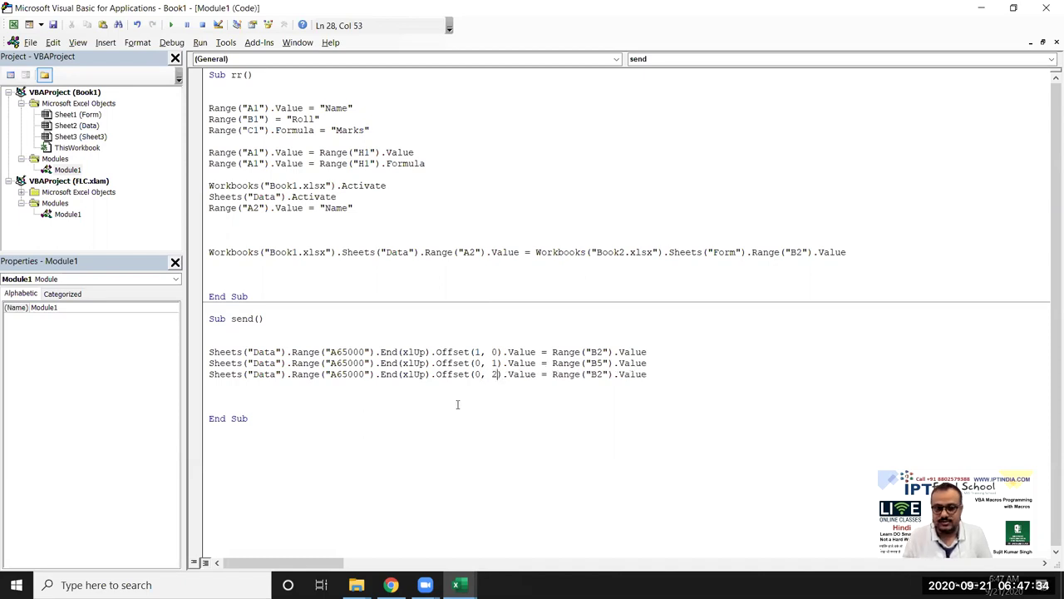
click(598, 374)
key(Delete)
text(2)
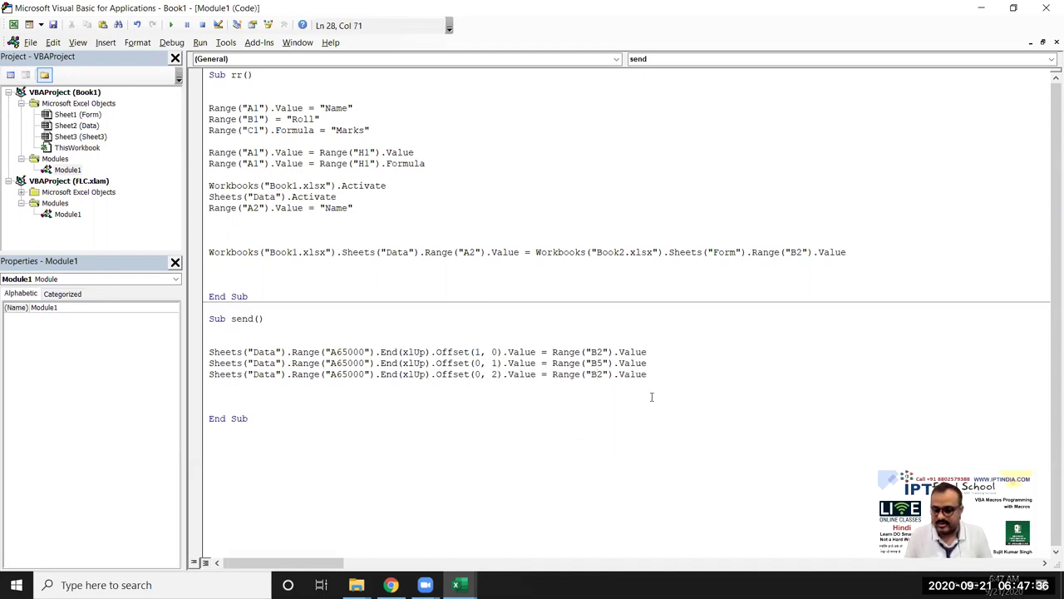
key(Delete)
text(8)
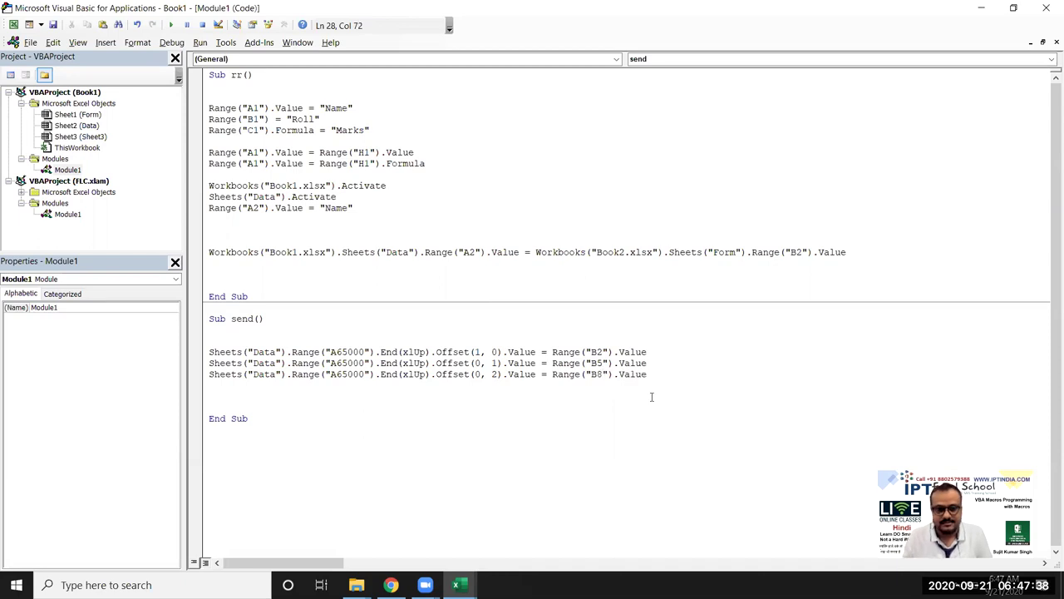
key(alt+F11)
click(117, 243)
key(alt+F11)
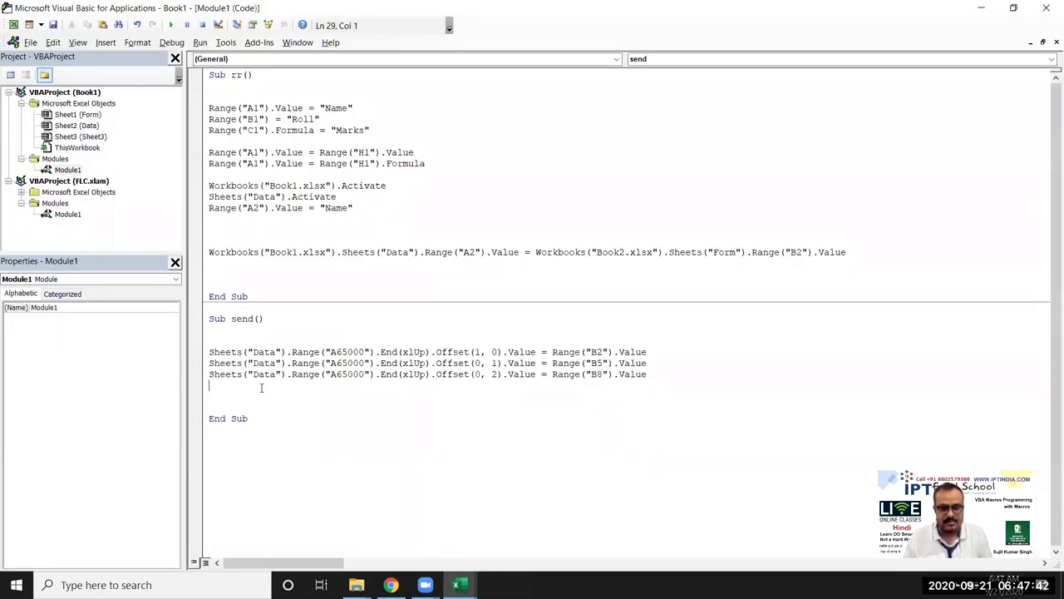
Add a MsgBox "Data Saved" line below the three copy statements.
key(Return)
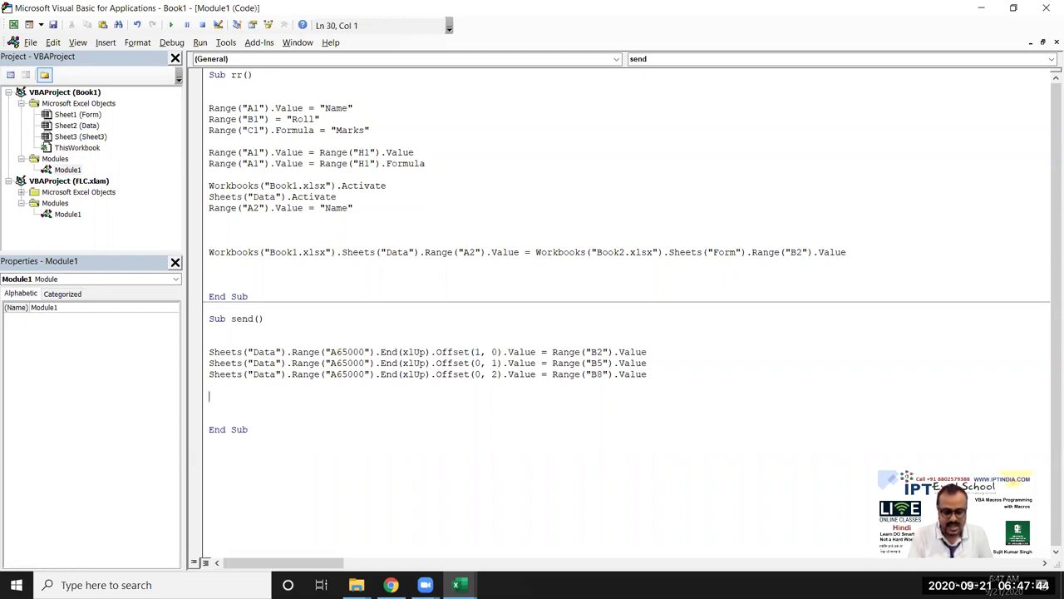
text(msgbox ")
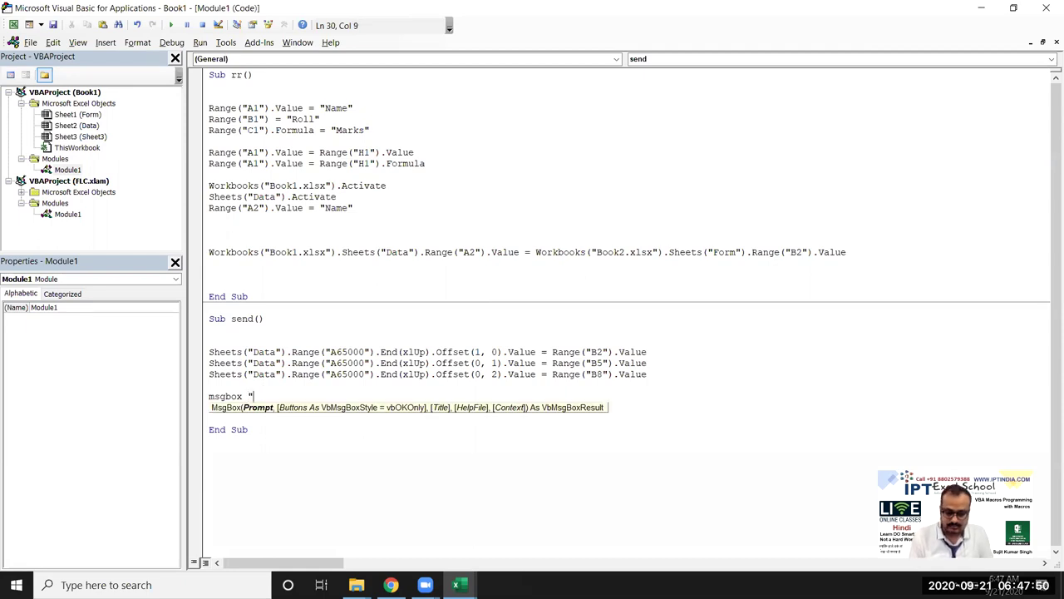
text(Data SAves)
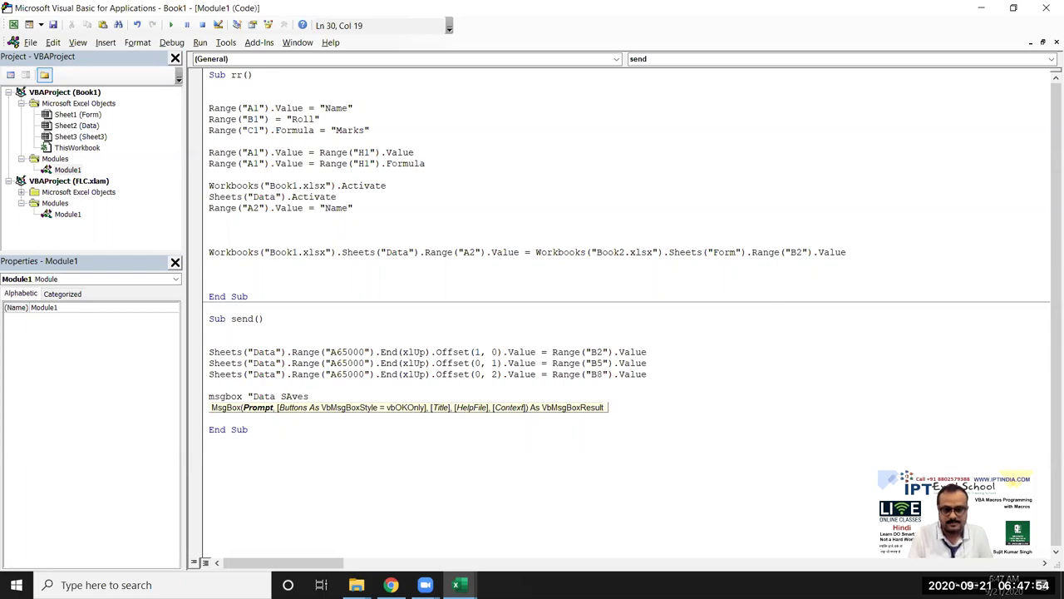
key(BackSpace)
key(BackSpace)
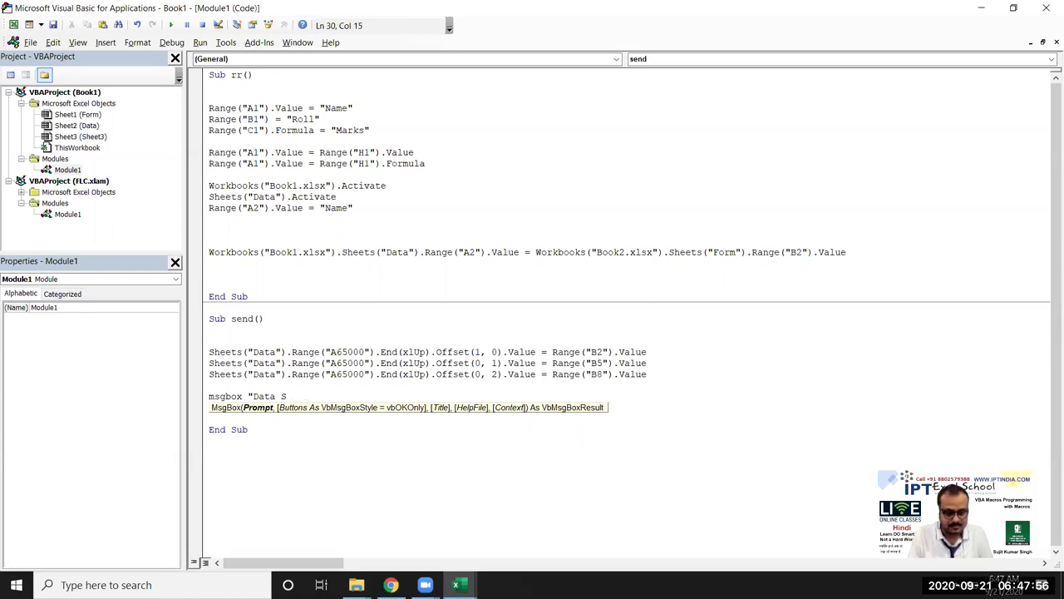
text(aved)
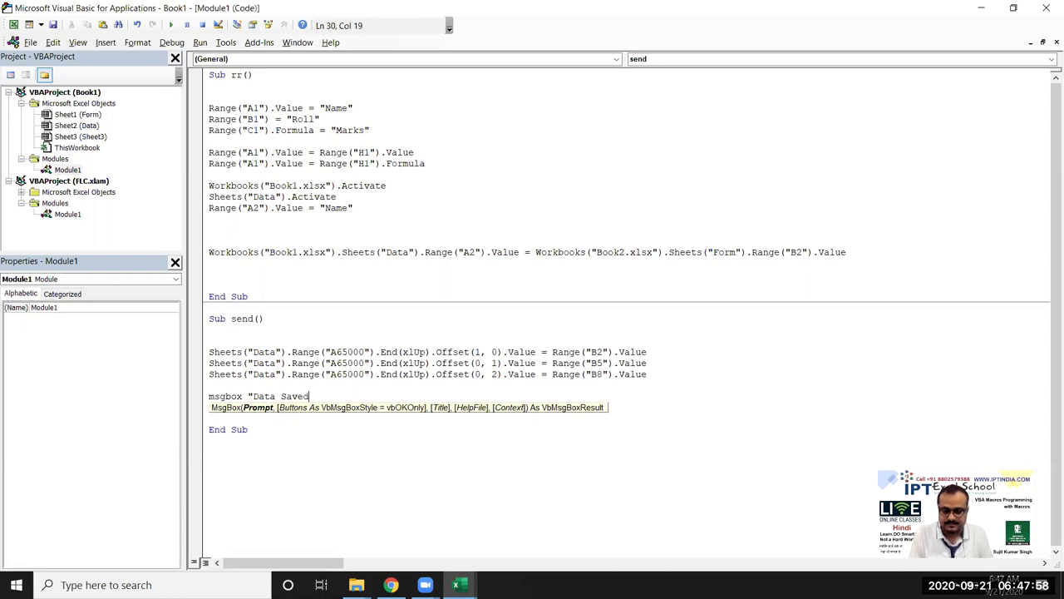
text(")
key(Return)
key(Return)
Add Range("B2,B5,B8").ClearContents to clear the form's input cells.
text(range("B)
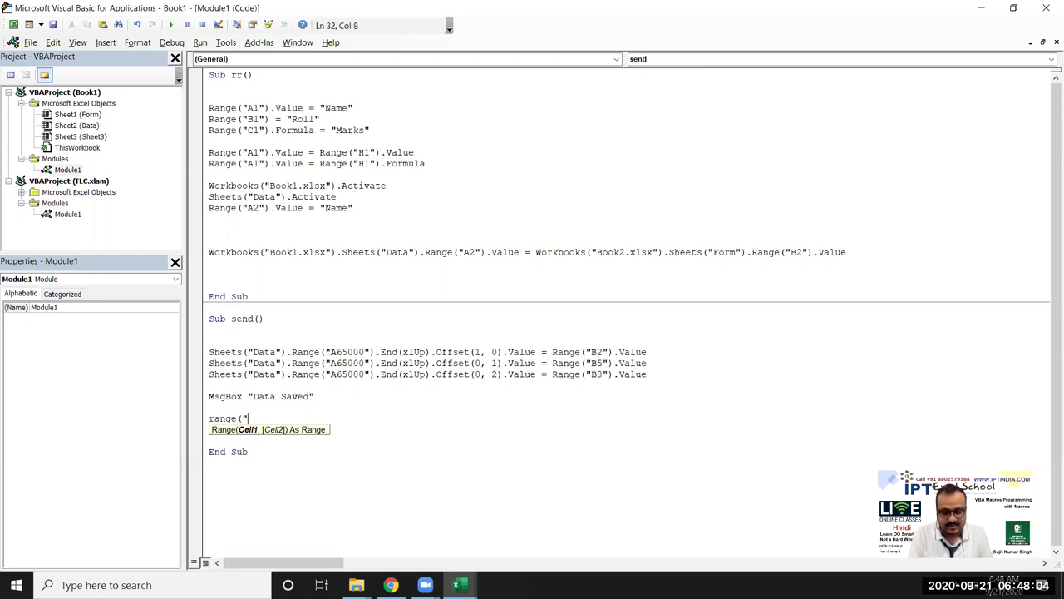
text(2,B)
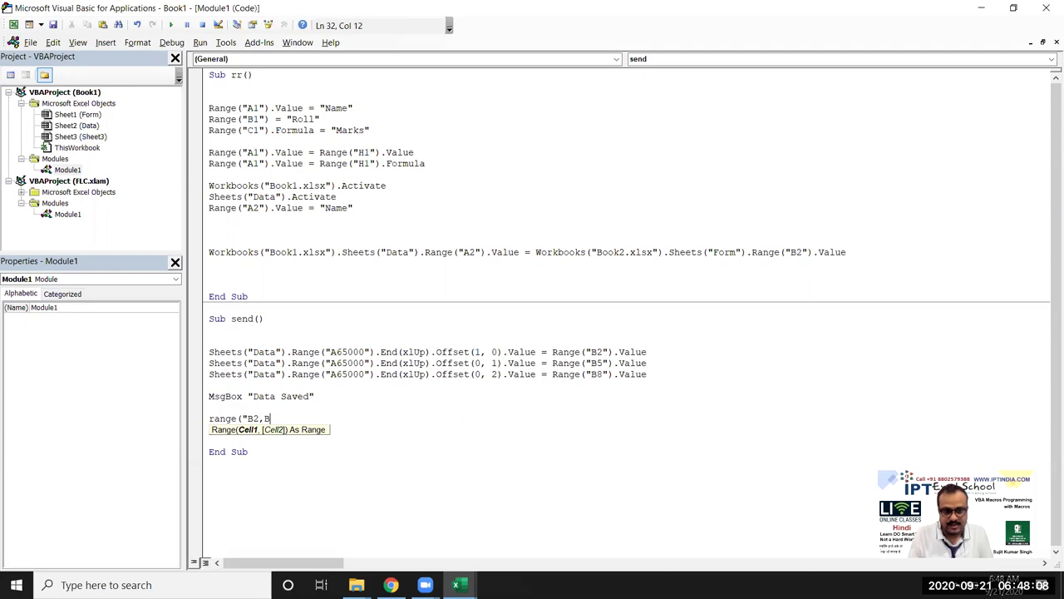
text(5,B8)
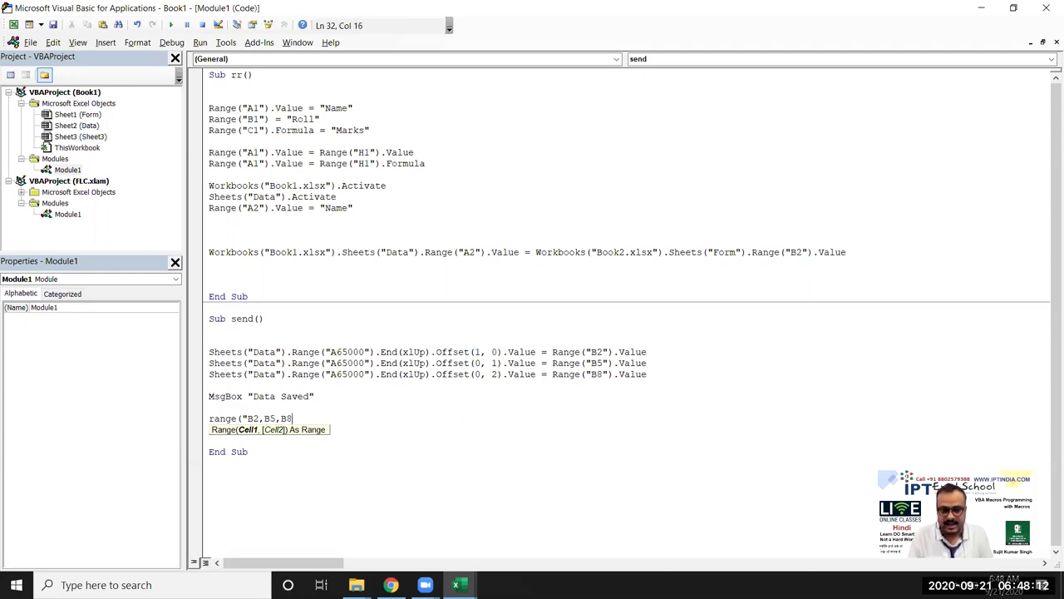
text(")
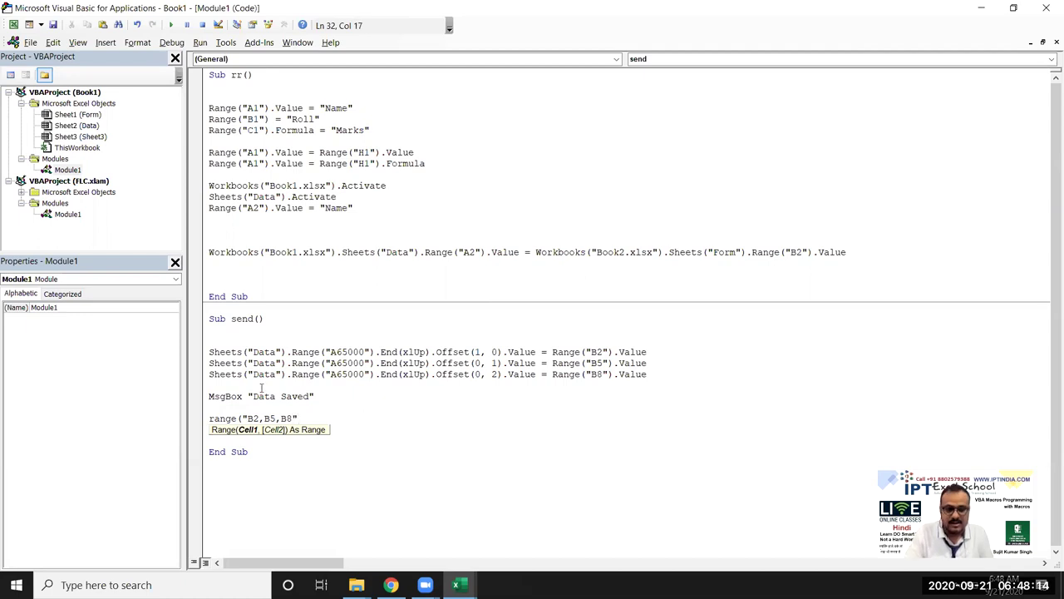
text().cl)
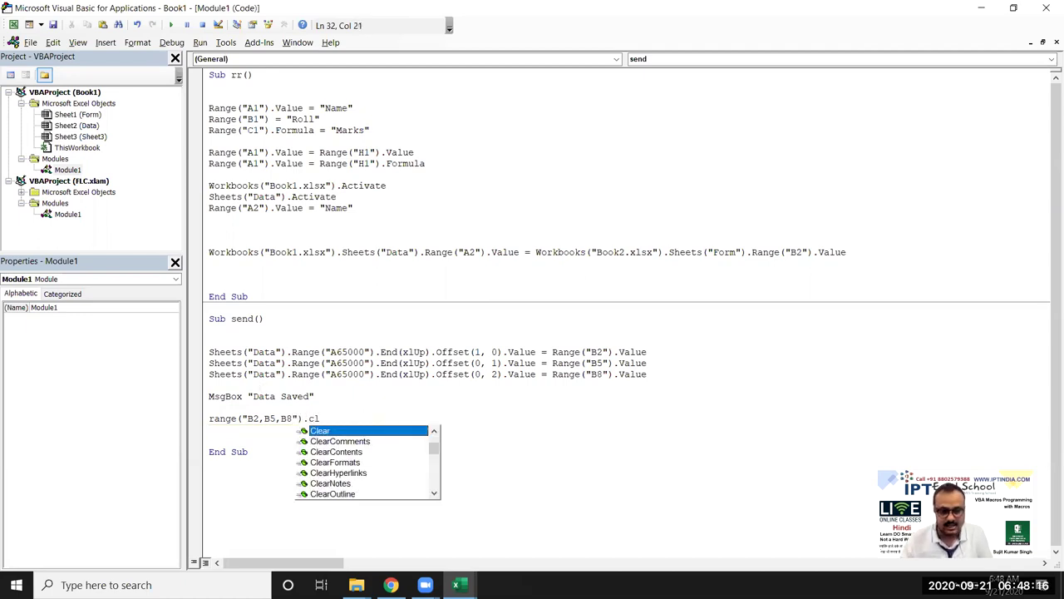
key(Down)
key(Down)
key(Up)
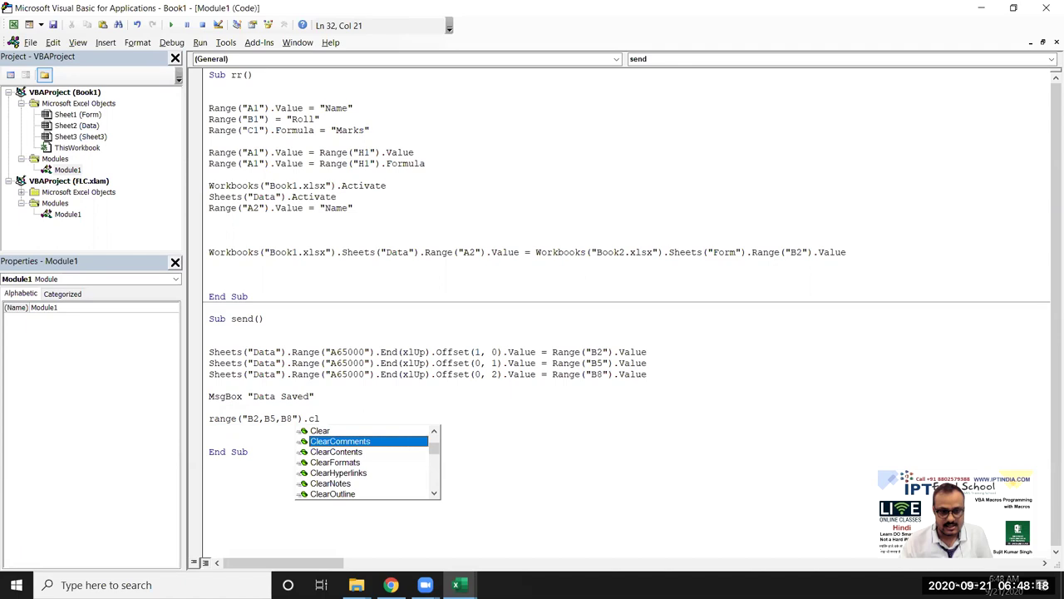
key(Down)
key(Tab)
key(Return)
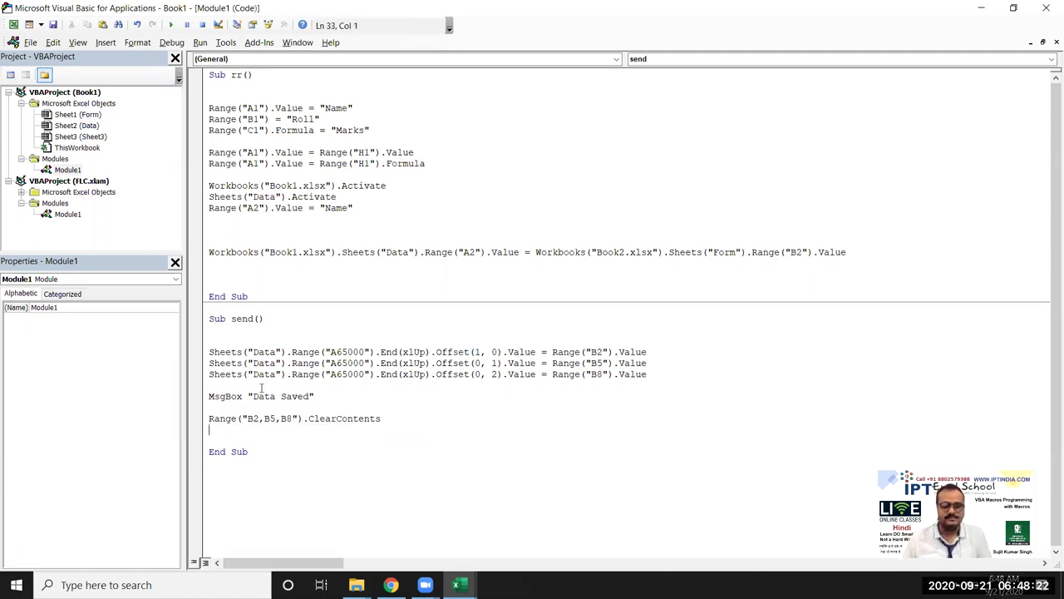
key(alt+F11)
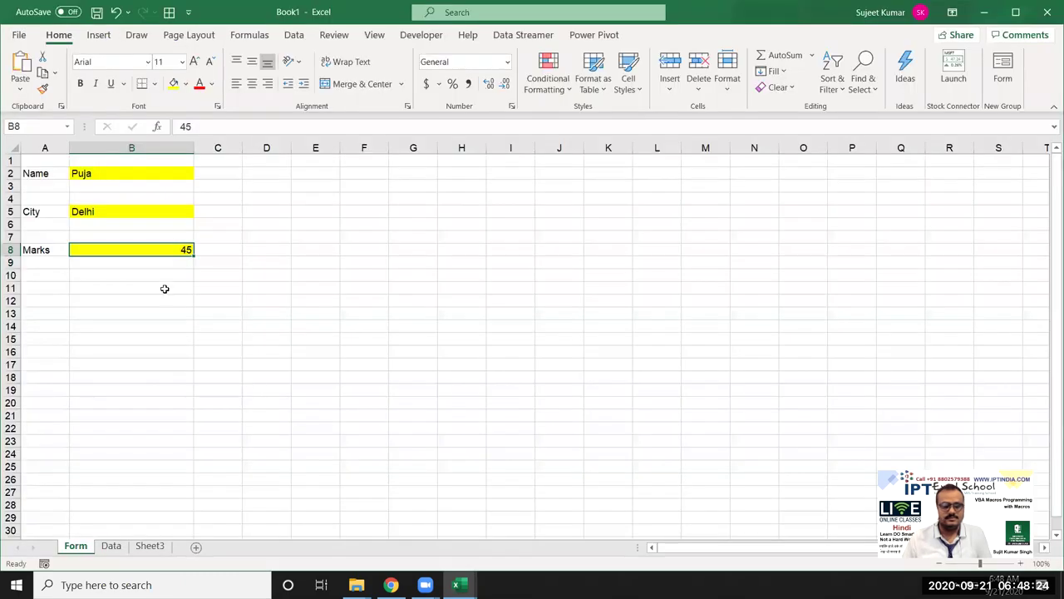
click(211, 279)
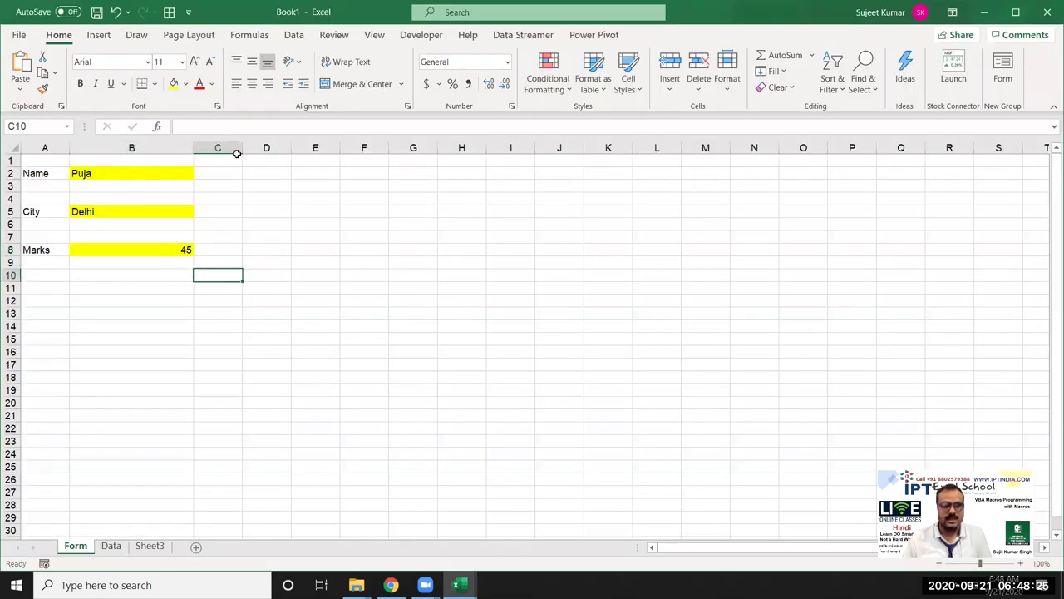
Draw a Form Controls button over C9:D10 and assign it the send macro.
click(424, 38)
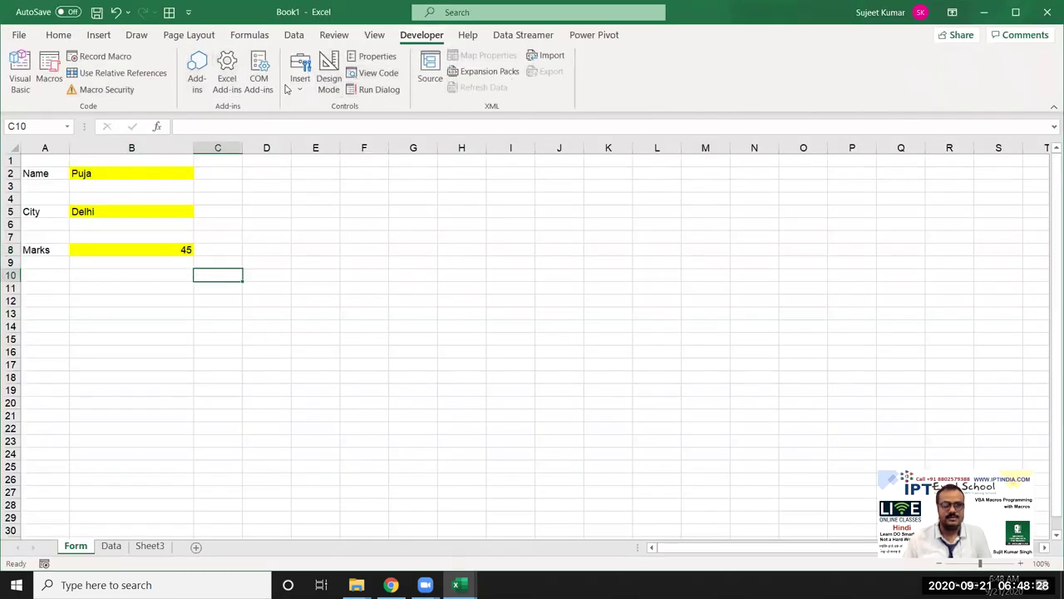
click(300, 83)
click(293, 126)
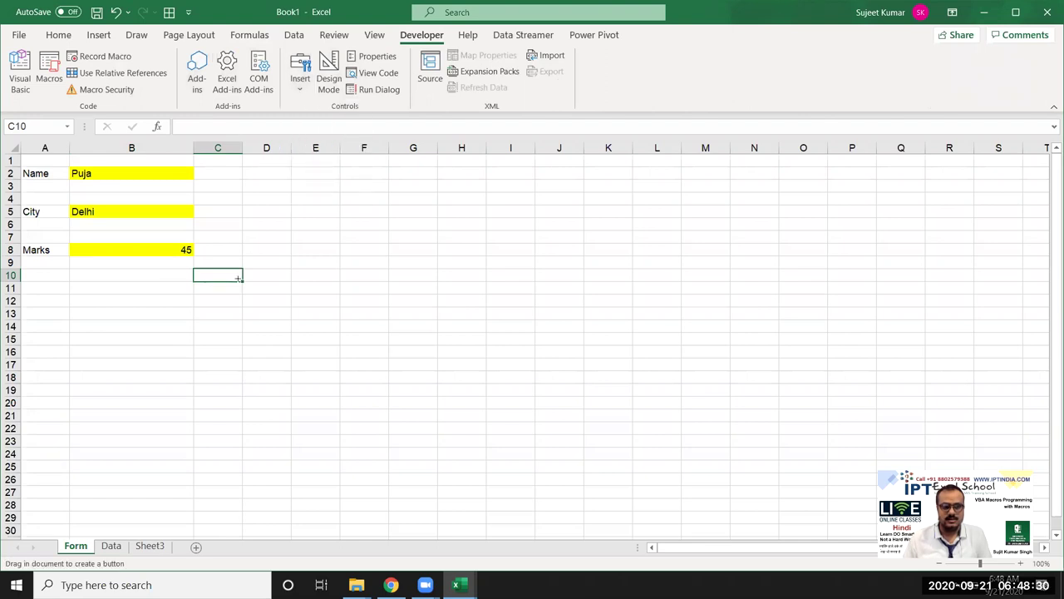
drag(215, 254, 308, 276)
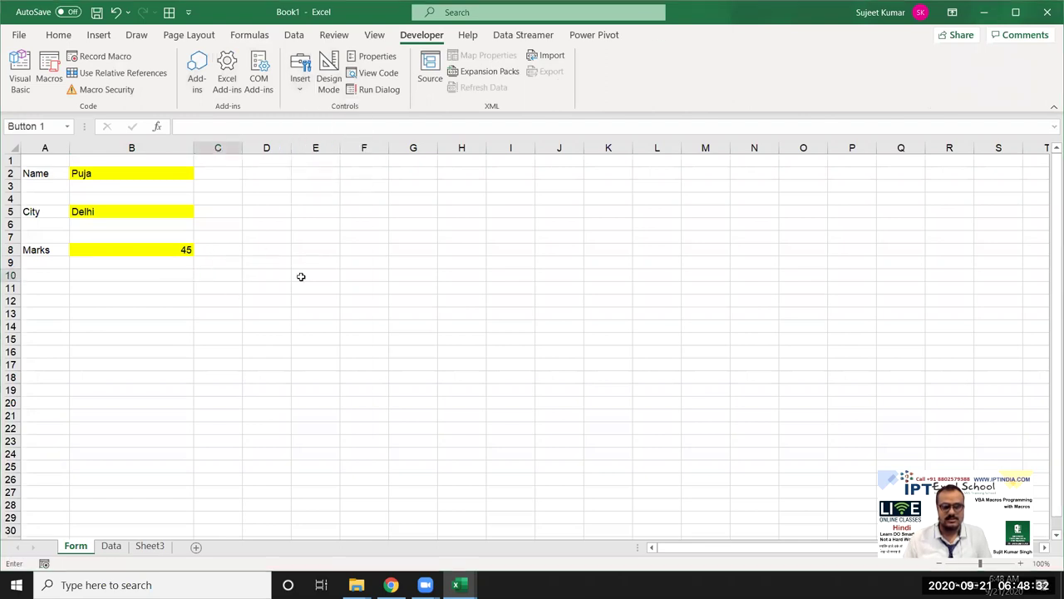
click(391, 245)
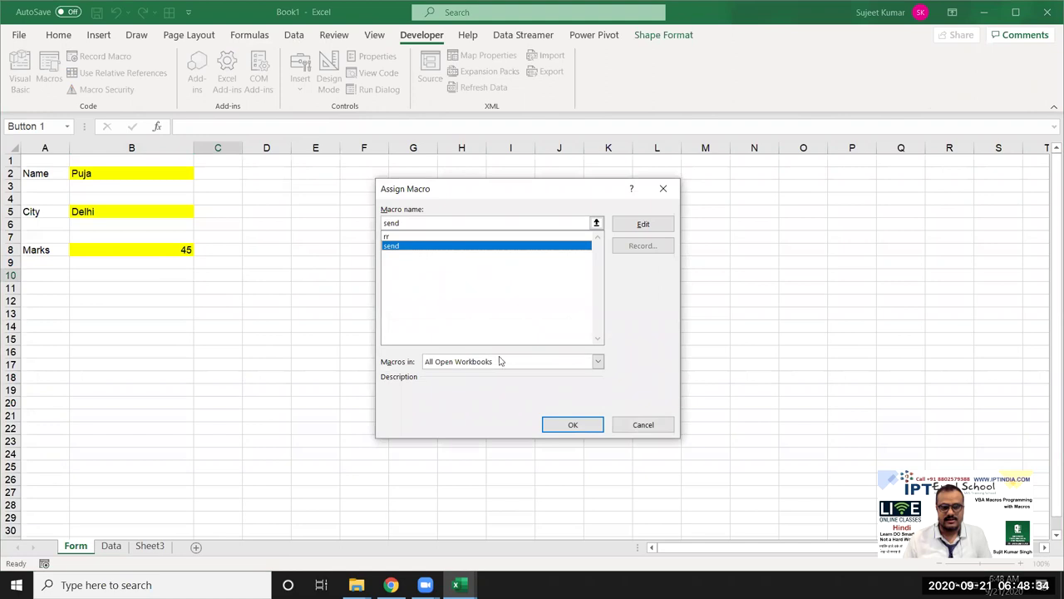
click(576, 429)
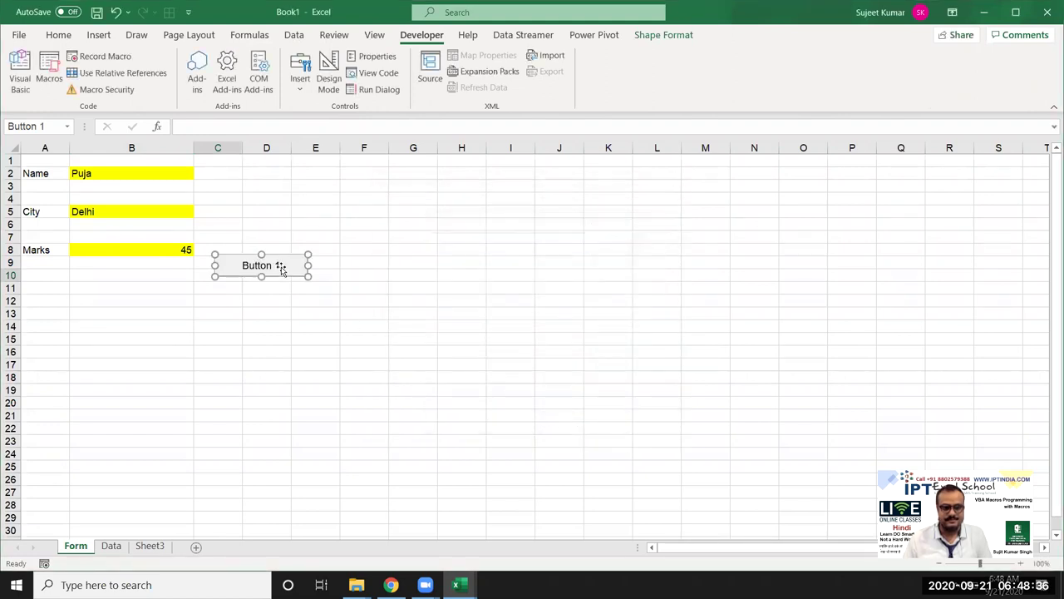
Rename the button caption from Button 1 to Send.
click(279, 263)
key(Delete)
key(Delete)
key(Delete)
key(Delete)
key(Delete)
key(Delete)
key(Delete)
text(Send)
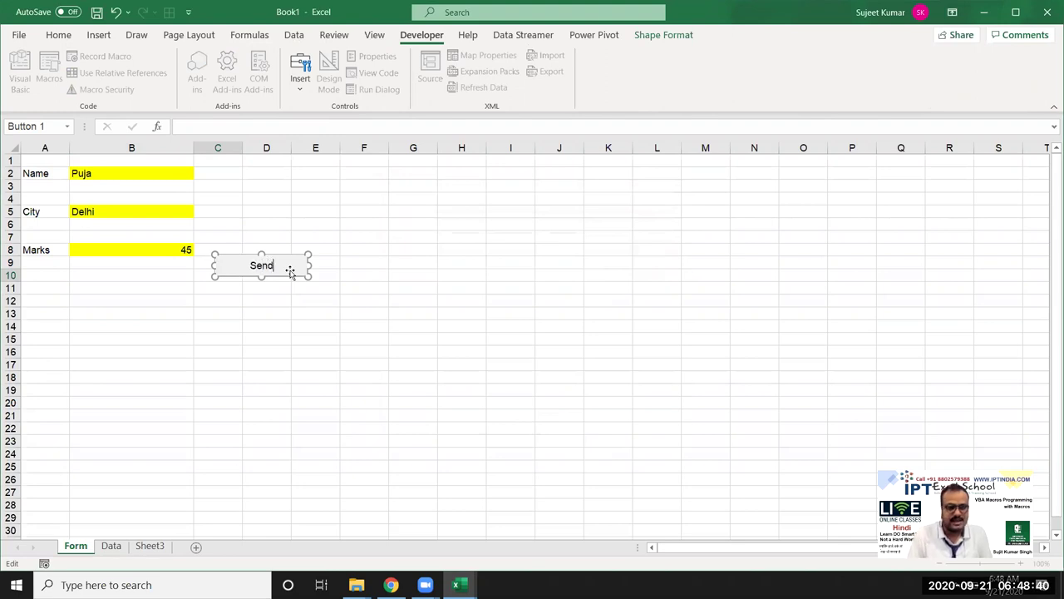
click(298, 323)
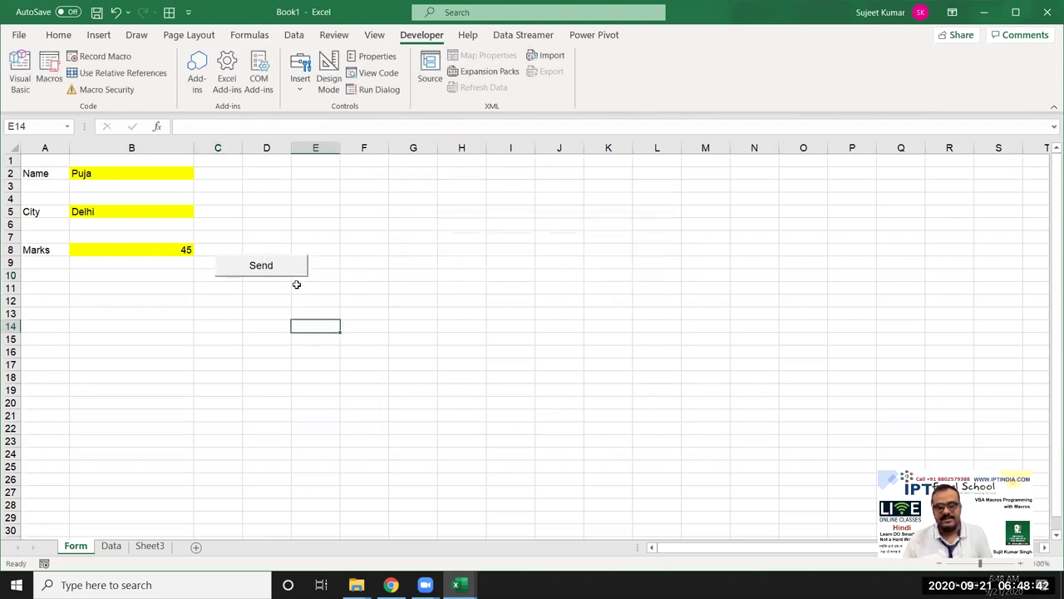
Run Send on the current entry, dismiss Data Saved, and check row A3:C3 on Data.
click(269, 274)
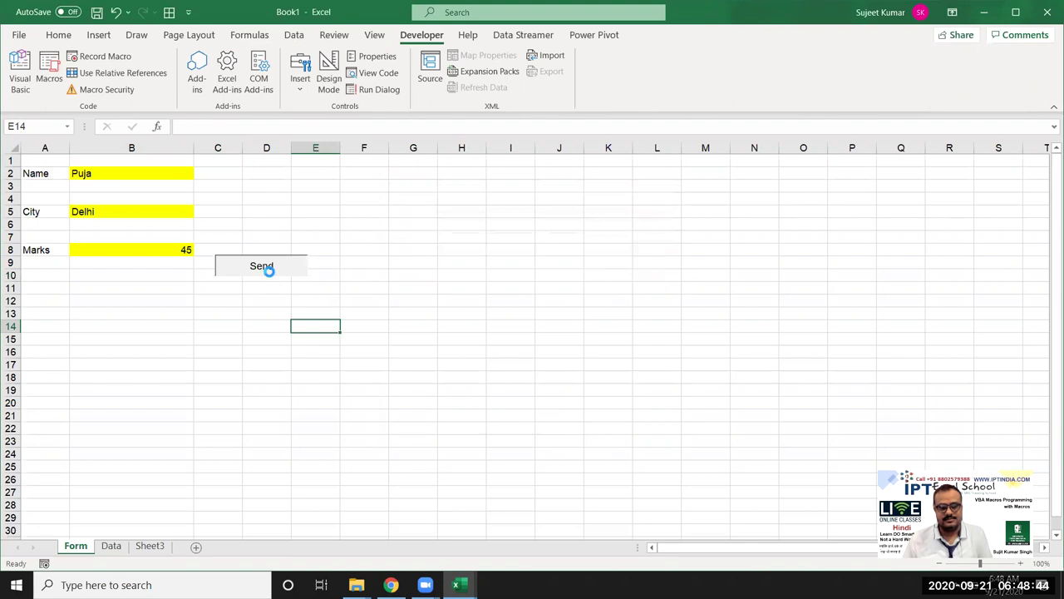
click(542, 339)
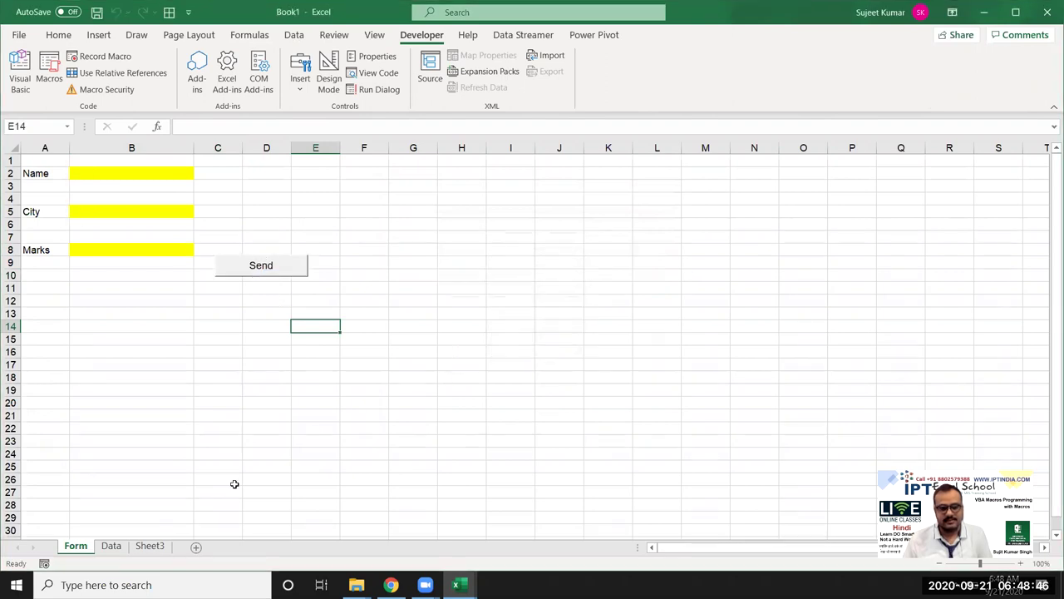
click(111, 547)
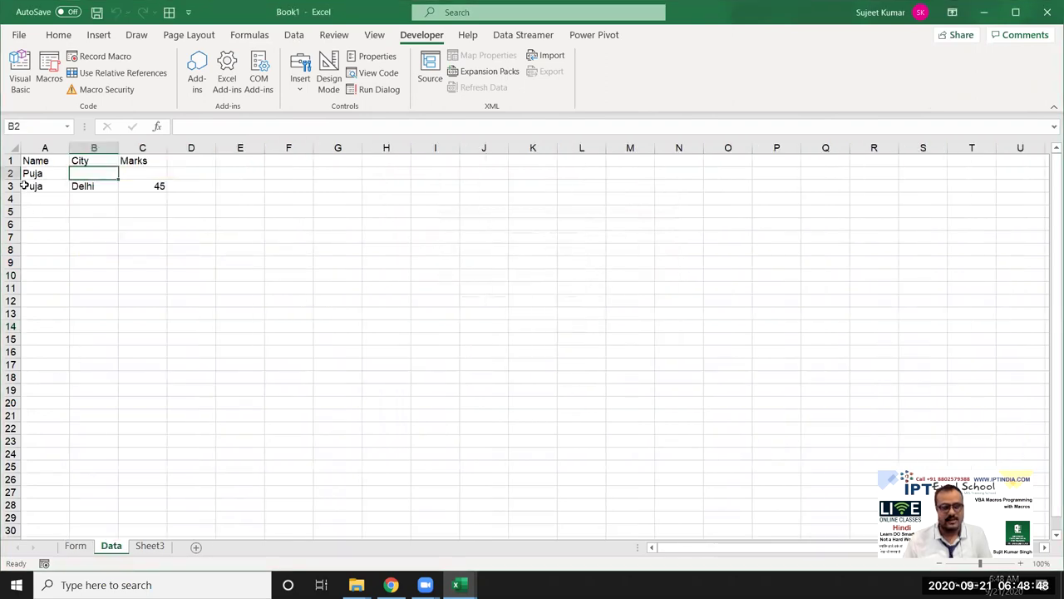
drag(25, 187, 141, 196)
click(77, 546)
Submit a second entry with a name, Noida and 78, then verify the new Data row.
click(90, 171)
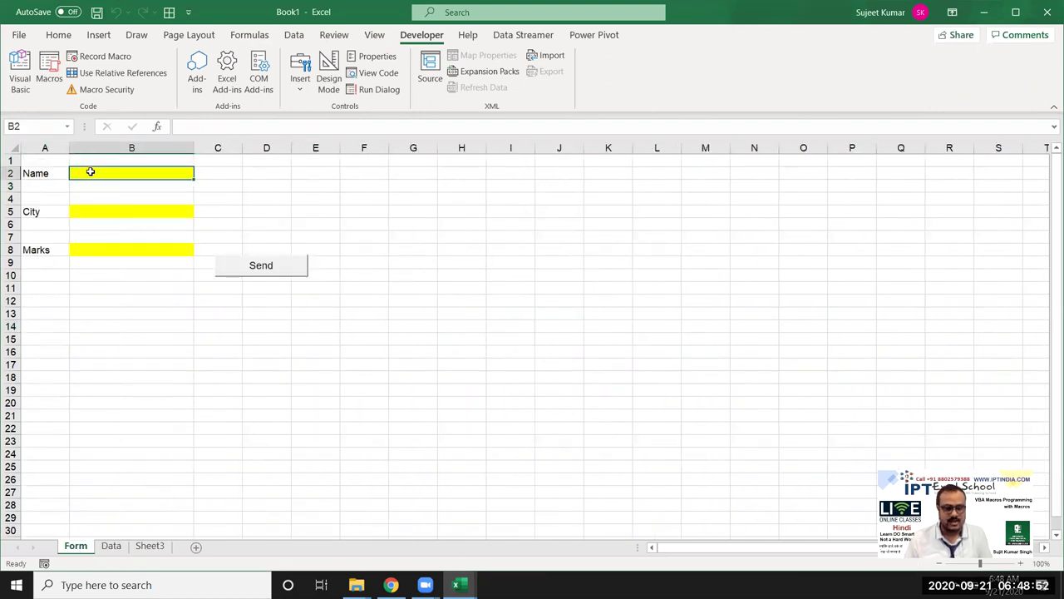
text(Om)
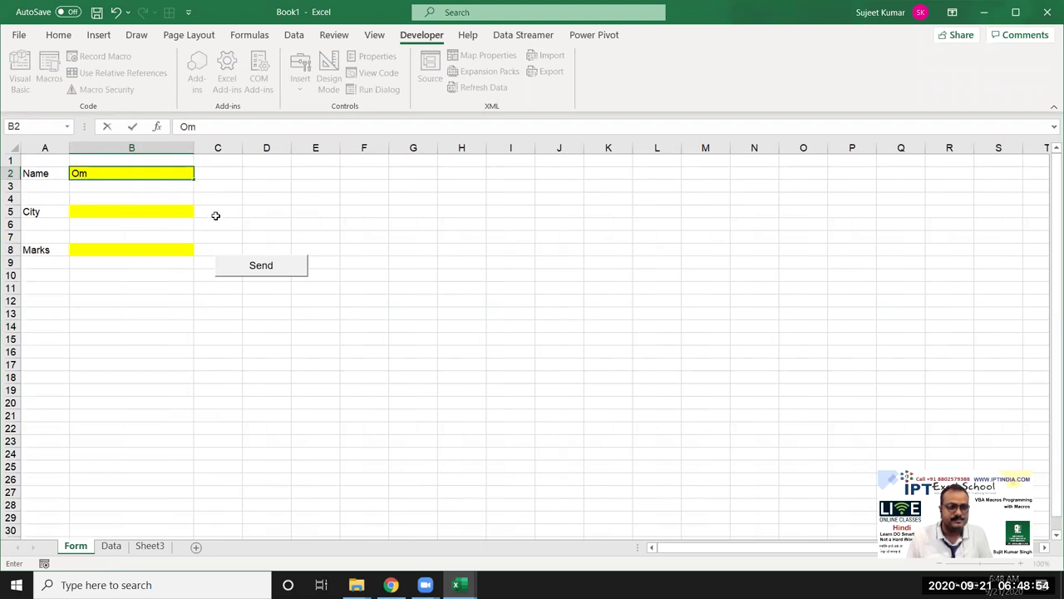
click(191, 212)
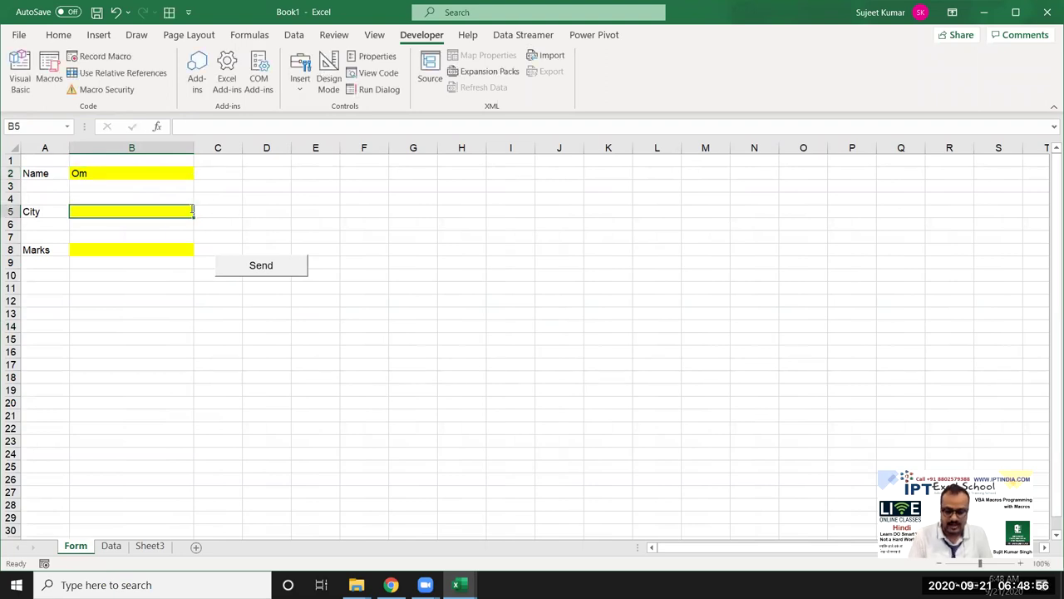
text(Noida)
click(134, 249)
text(78)
click(242, 288)
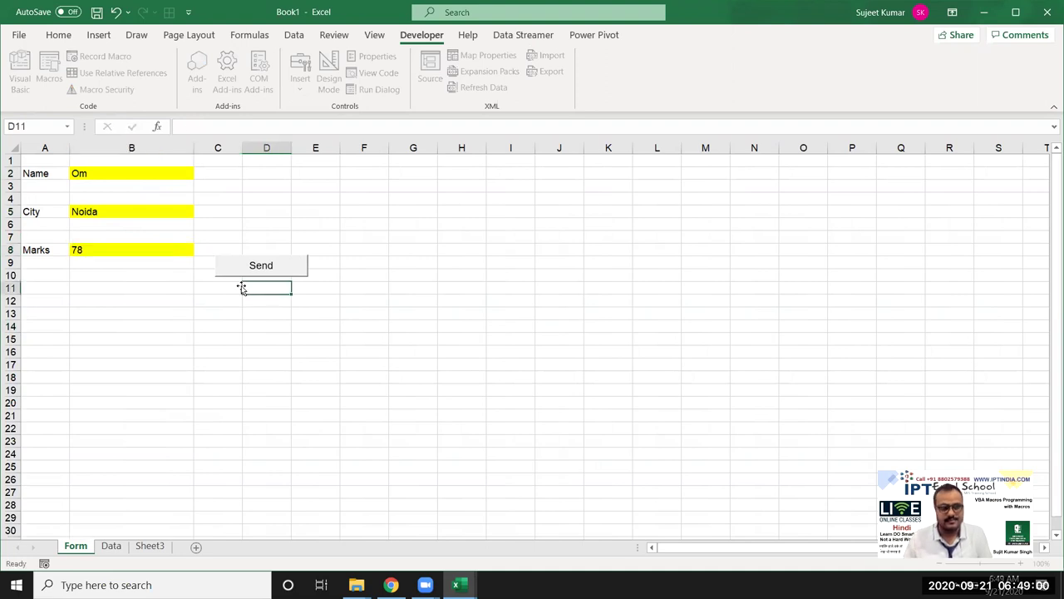
click(247, 263)
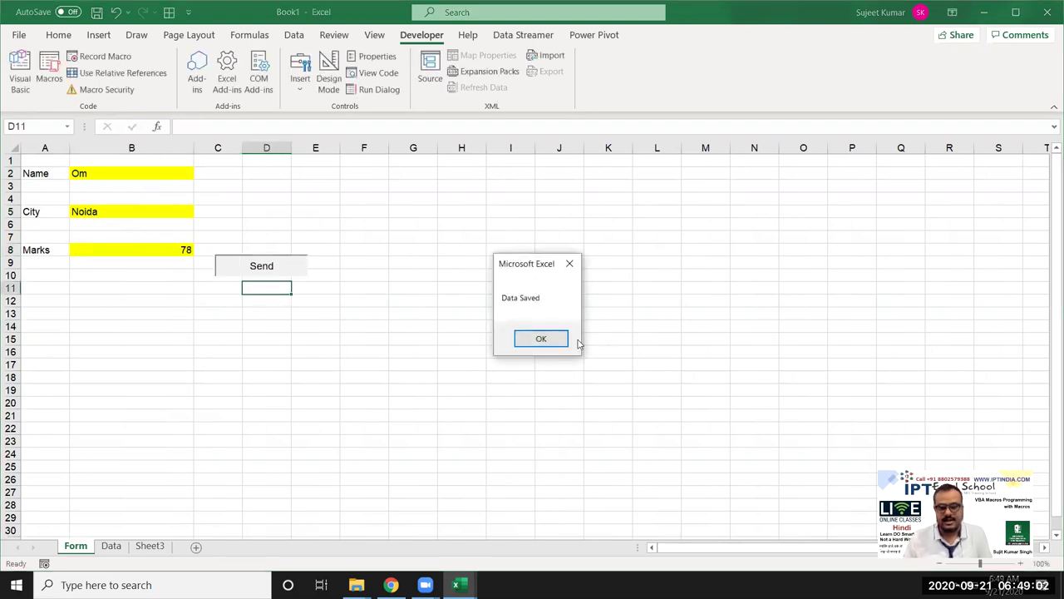
click(542, 341)
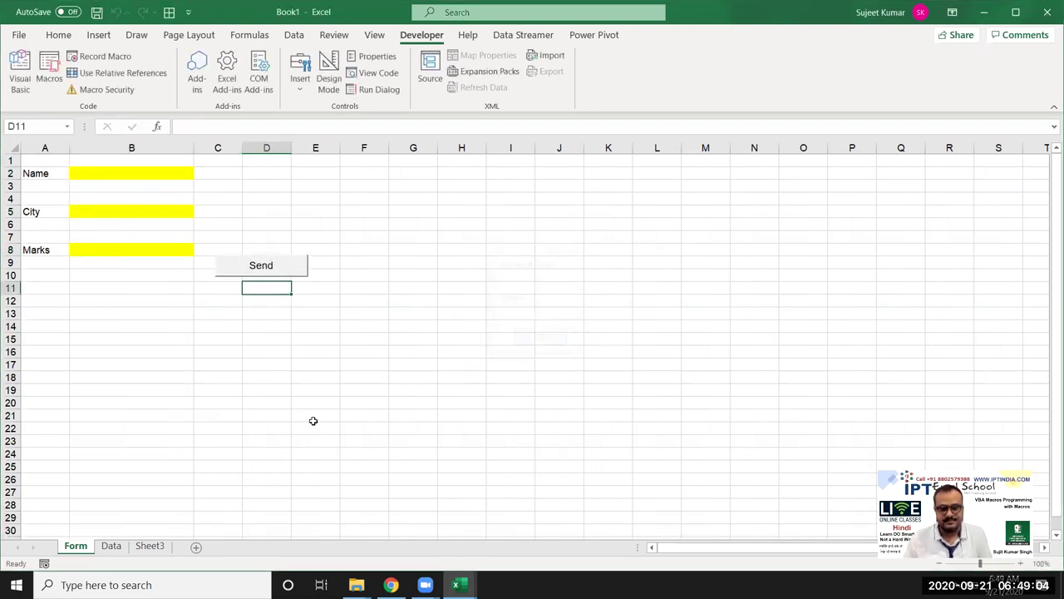
click(111, 545)
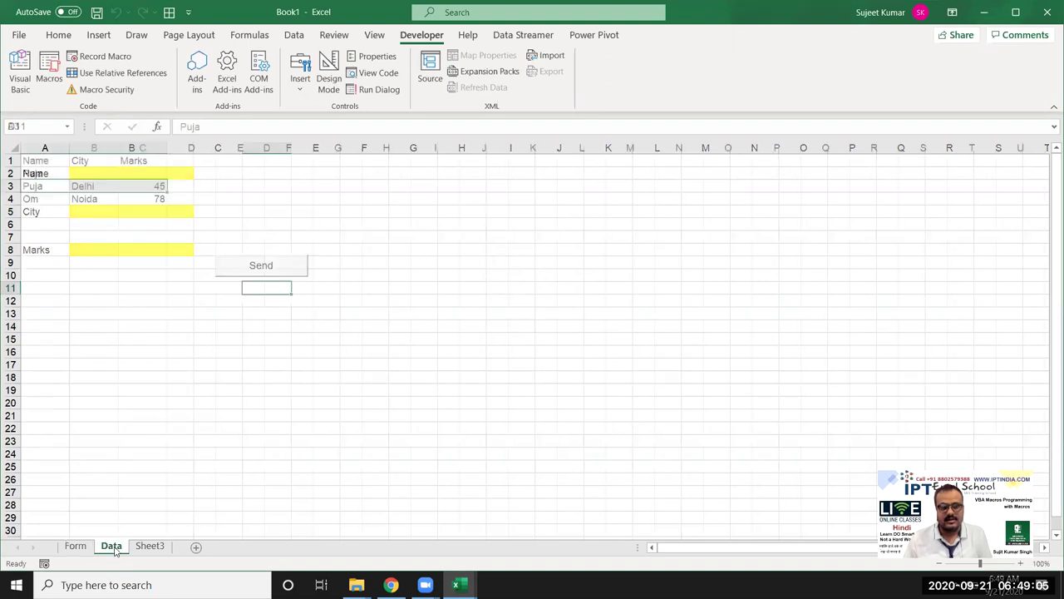
click(27, 202)
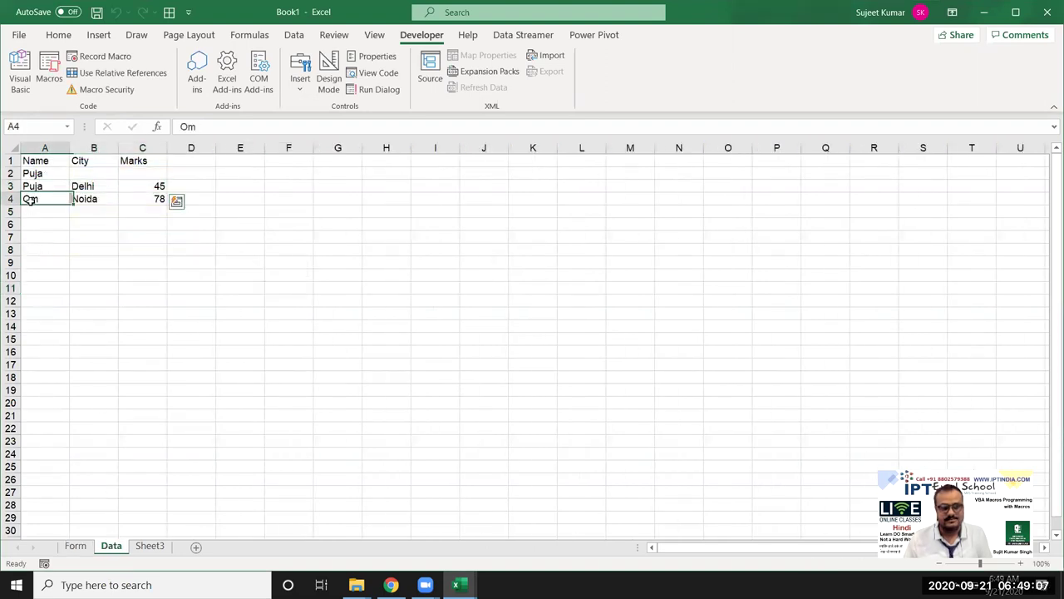
Submit a third entry with a name, Raipur and 854, and confirm it lands in row 5.
click(79, 549)
click(129, 173)
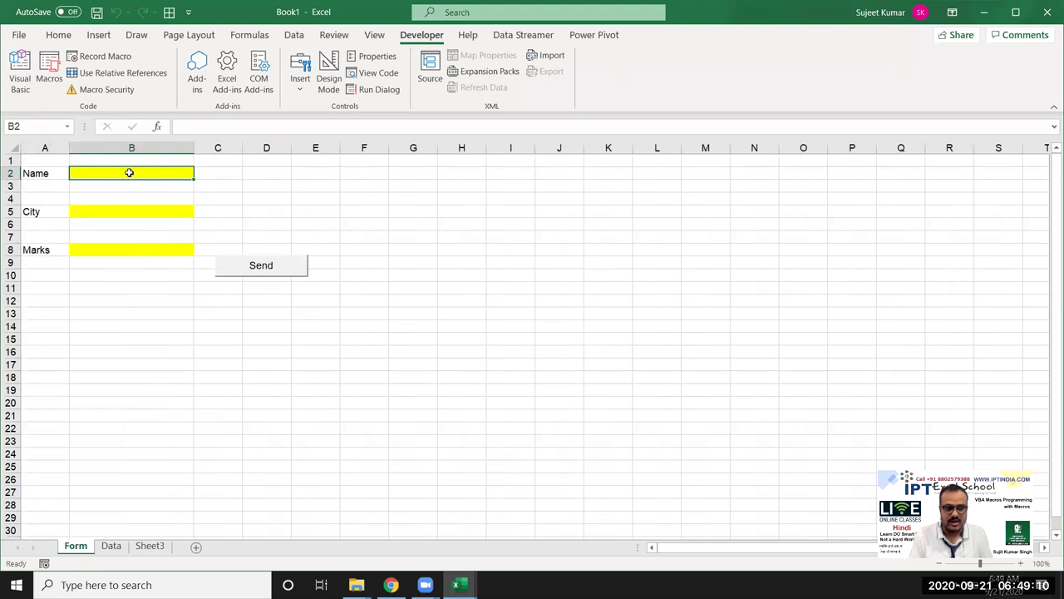
text(Inder)
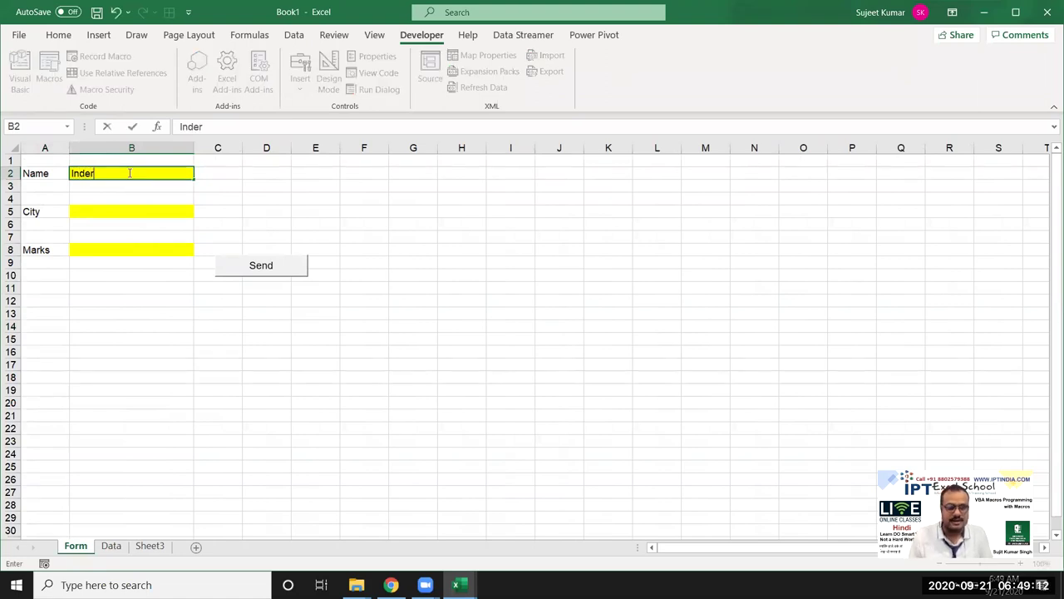
click(136, 213)
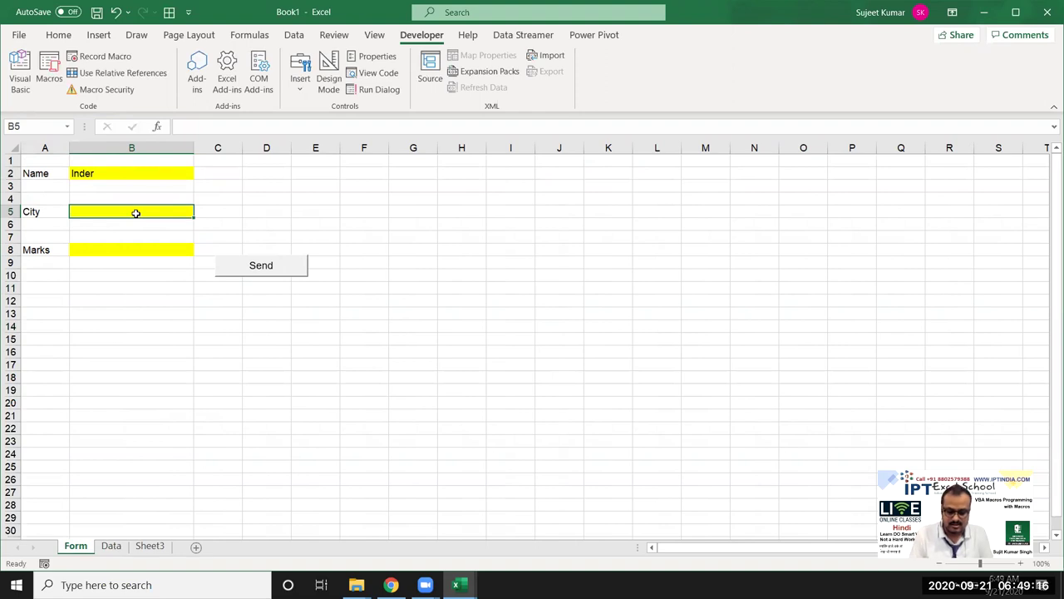
text(Raipur)
click(117, 247)
text(854)
click(95, 321)
click(230, 268)
click(540, 337)
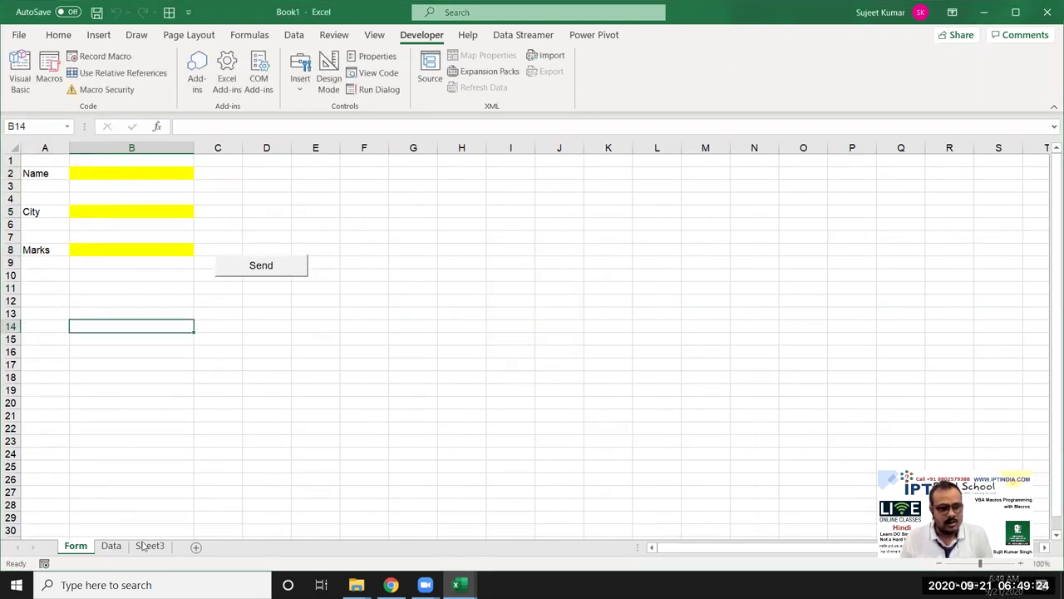
click(110, 545)
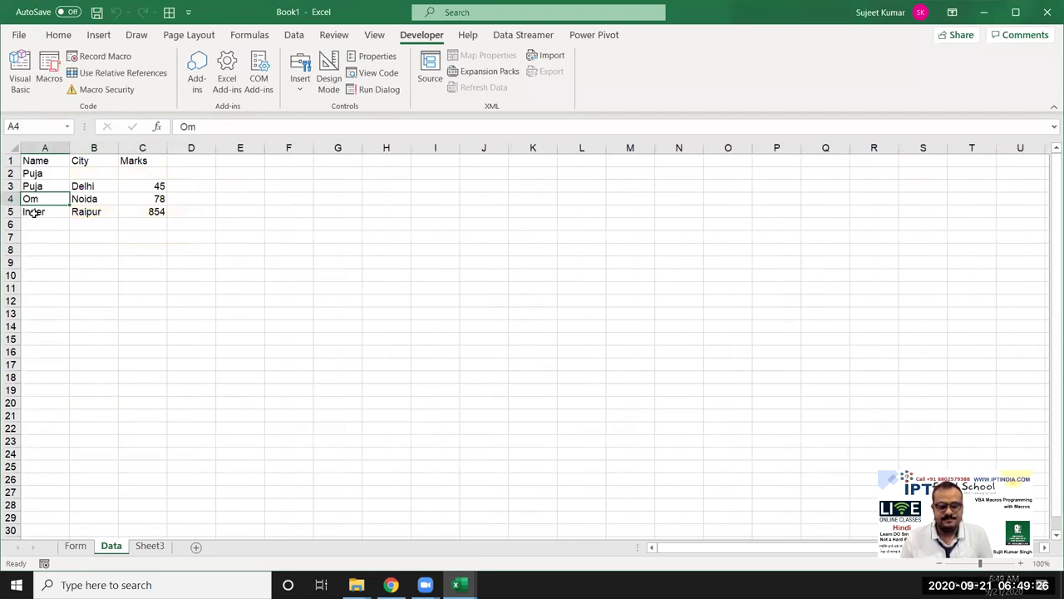
key(alt+Tab)
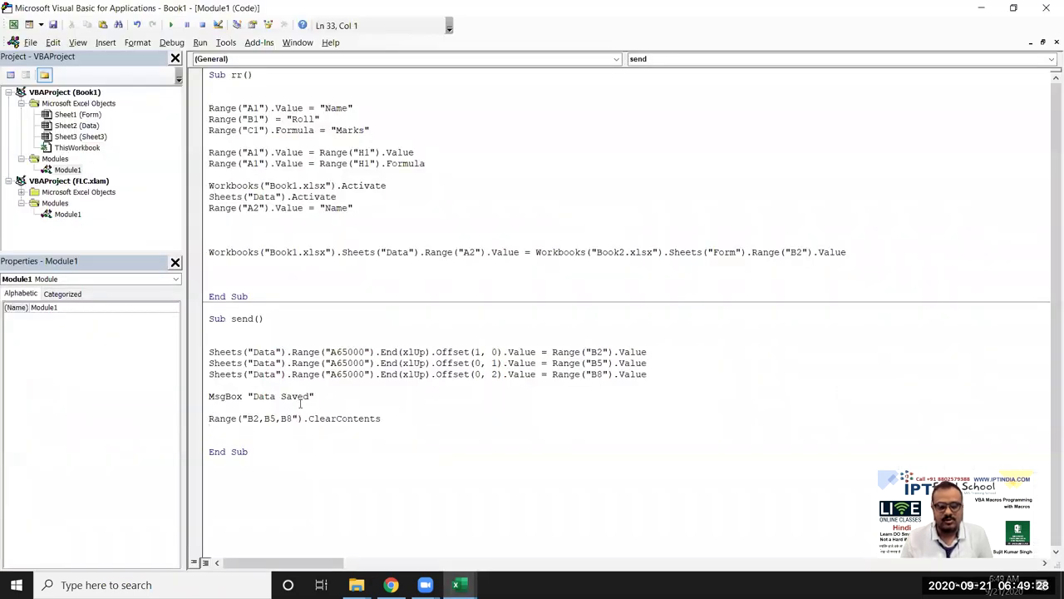
Review the finished send() macro in Module1, then return to the workbook's Data sheet.
click(312, 467)
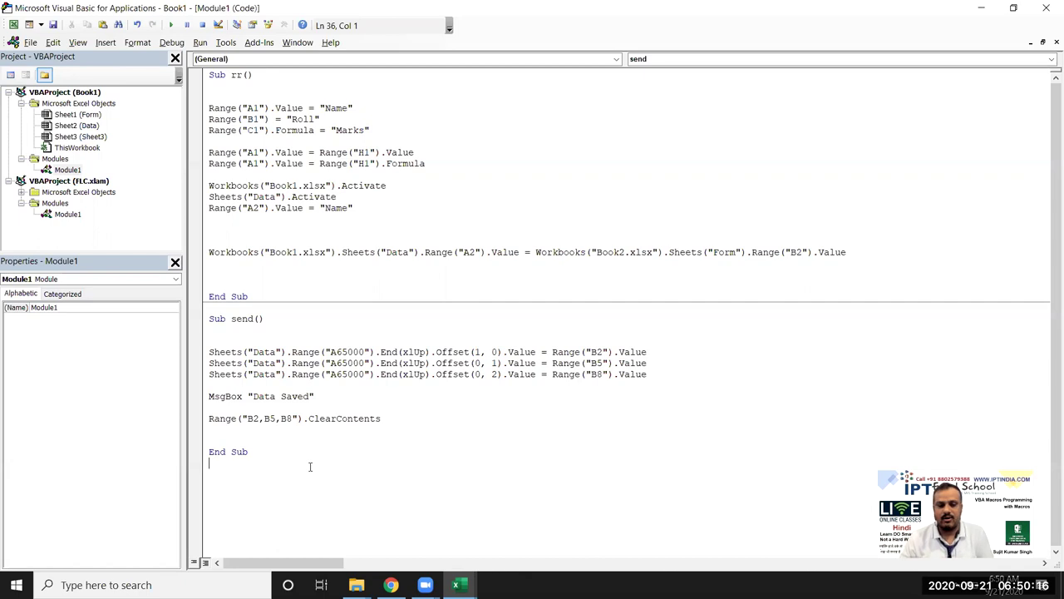
key(alt+F11)
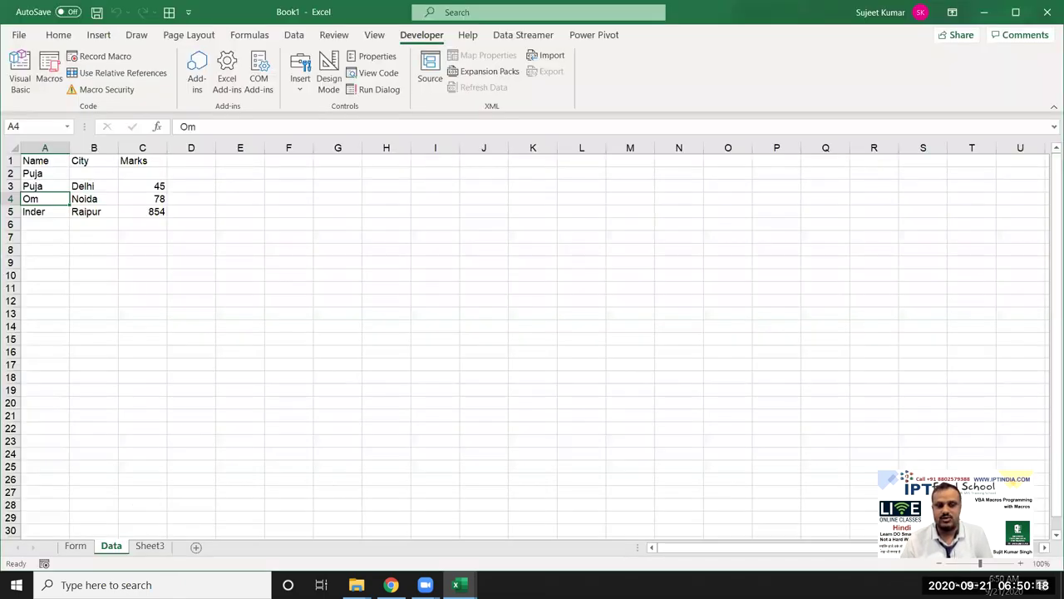
Show the Form sheet, then load google.com in a new Chrome tab.
click(75, 546)
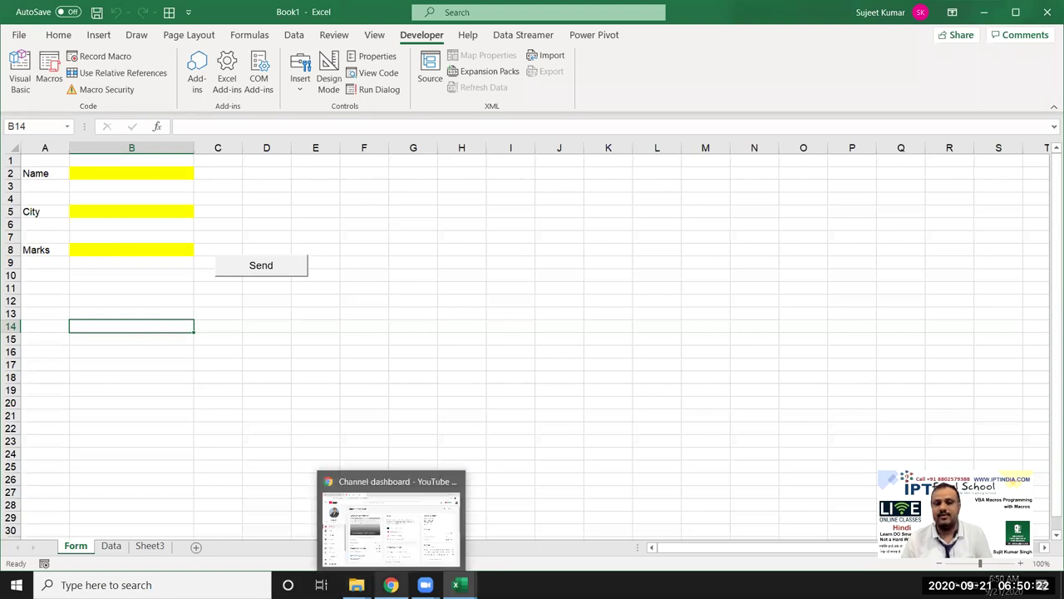
click(391, 584)
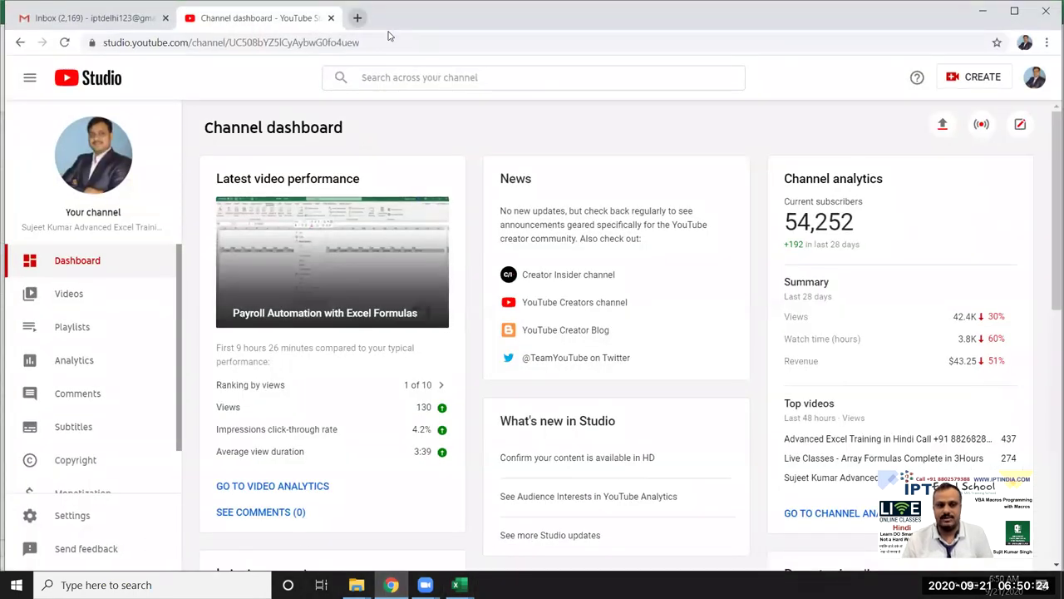
click(357, 17)
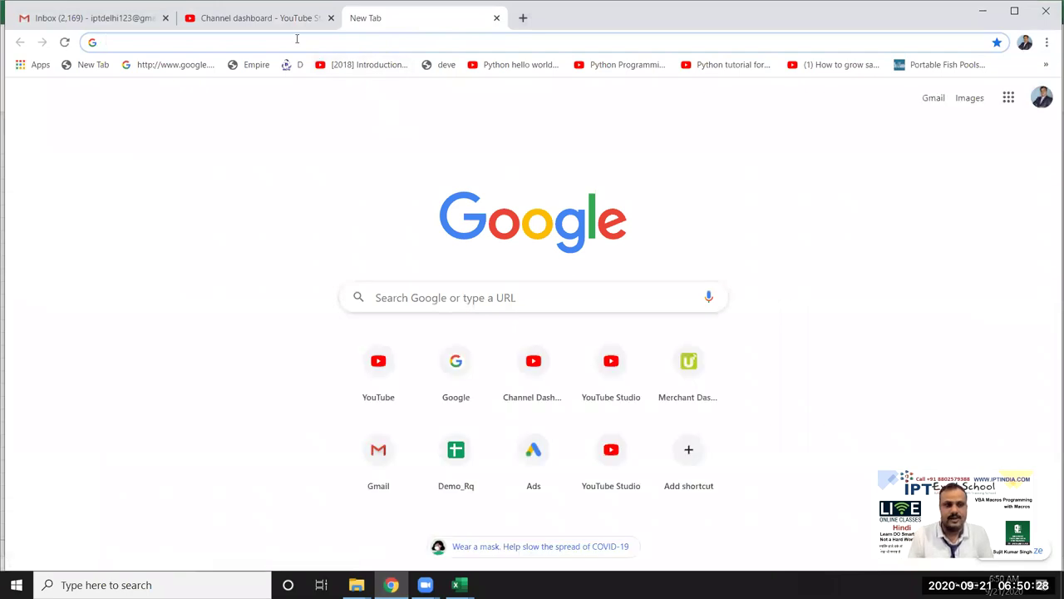
text(goo)
key(Return)
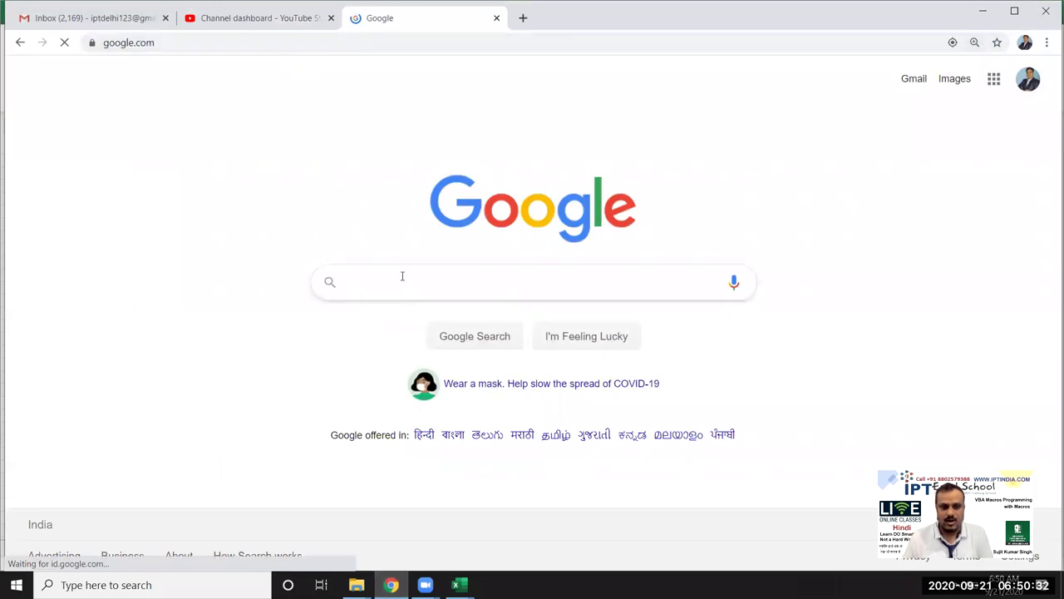
Search Google Images for 'form' and scroll through the sample form designs.
text(form)
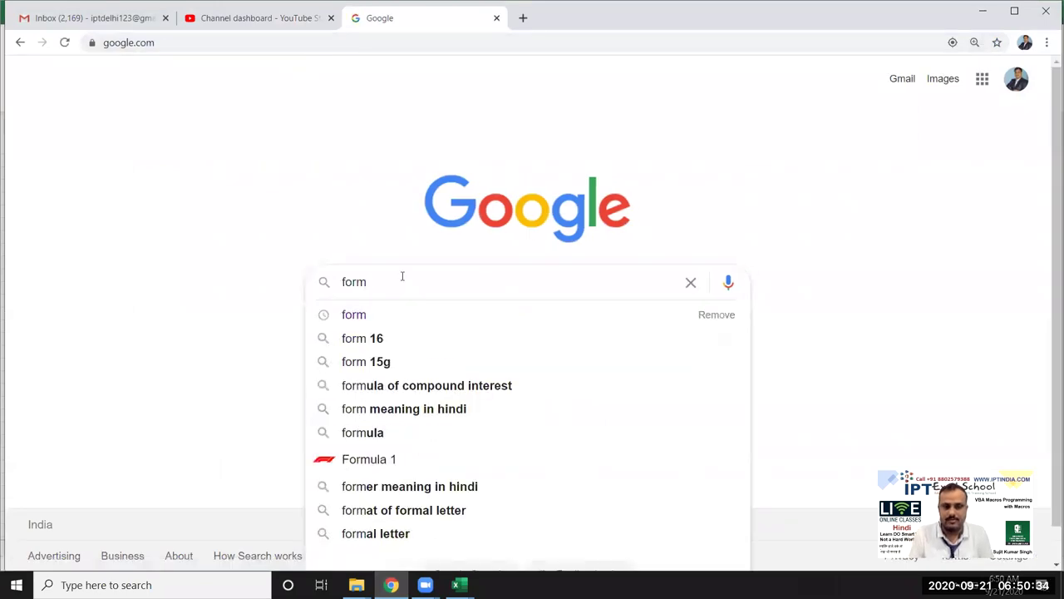
key(Return)
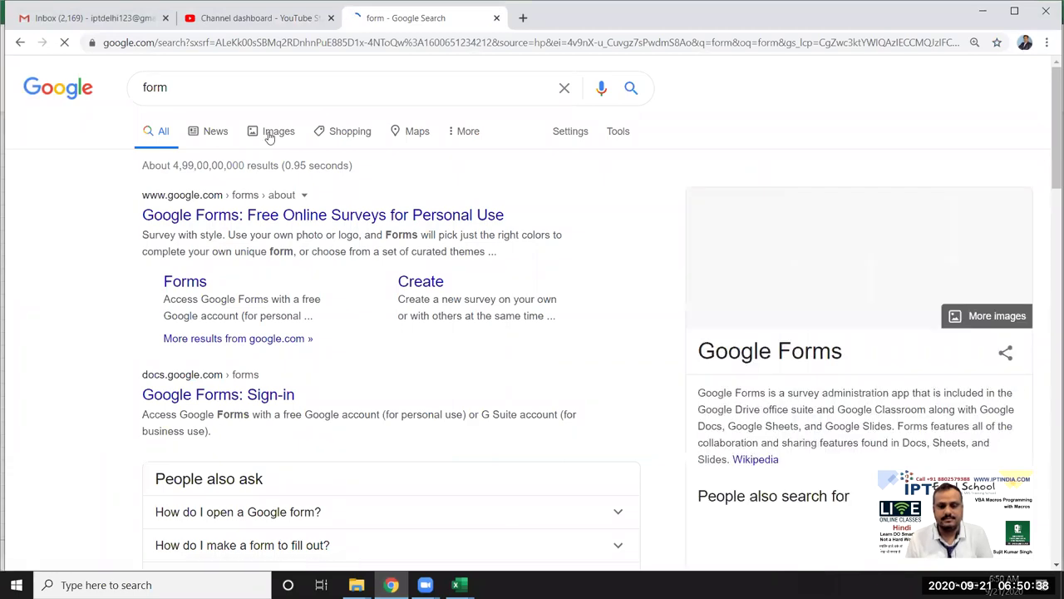
click(269, 133)
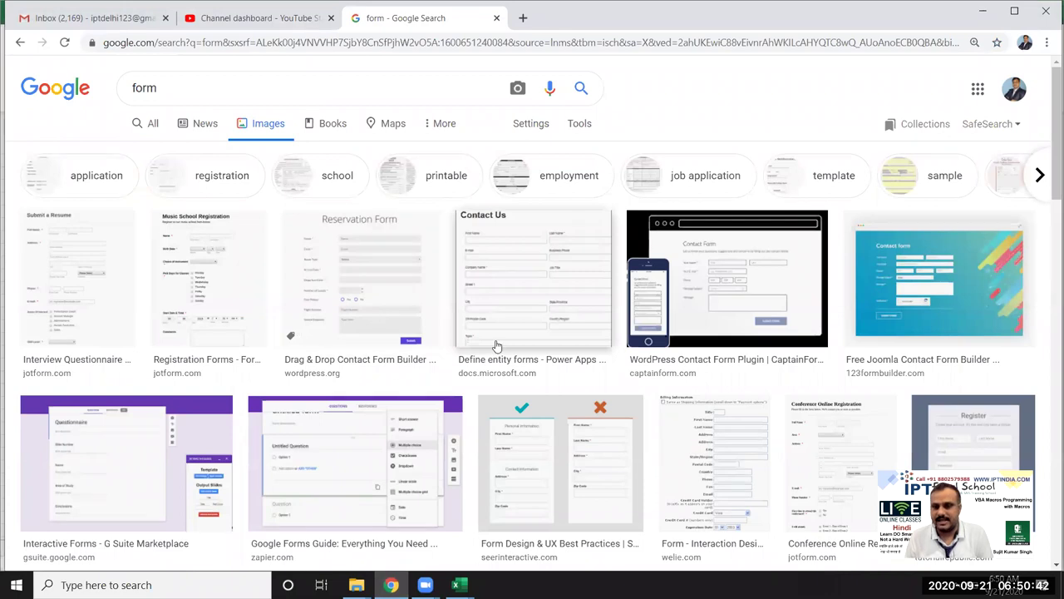
scroll(347, 439, down, 2)
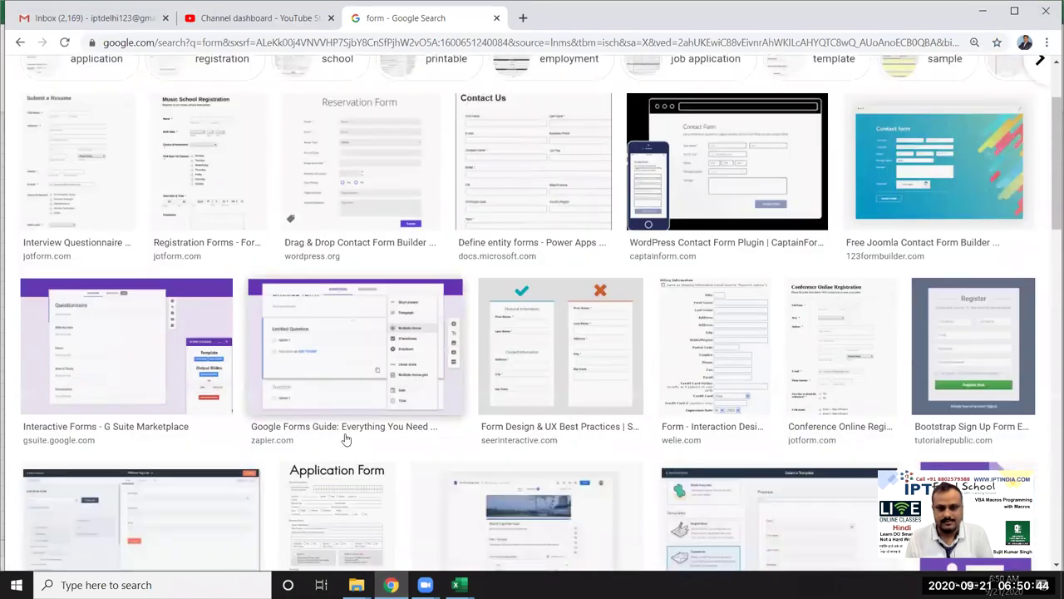
scroll(347, 439, down, 3)
scroll(384, 475, down, 3)
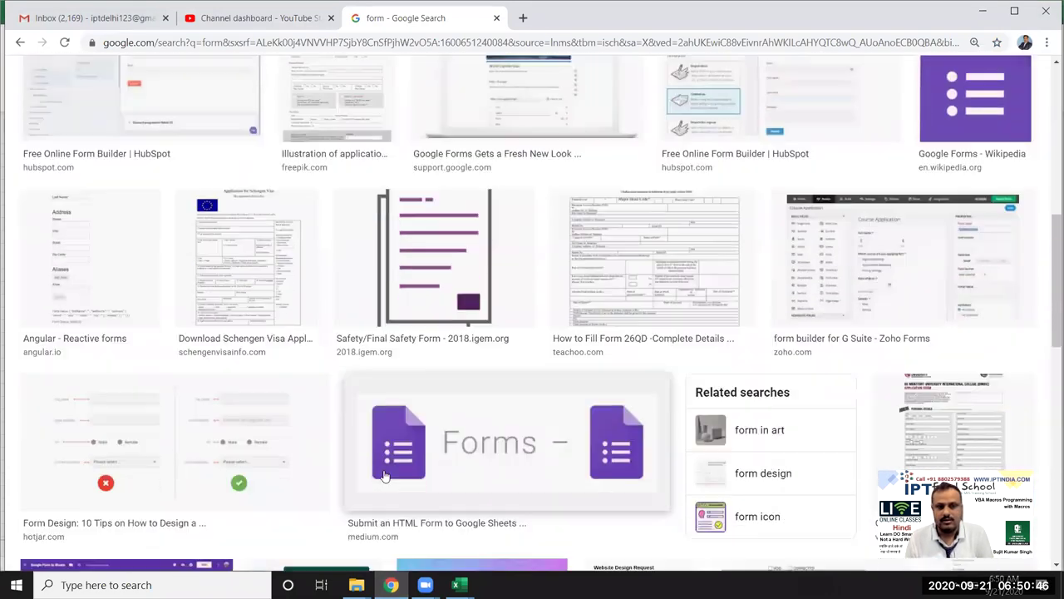
scroll(384, 476, down, 1)
scroll(773, 343, down, 1)
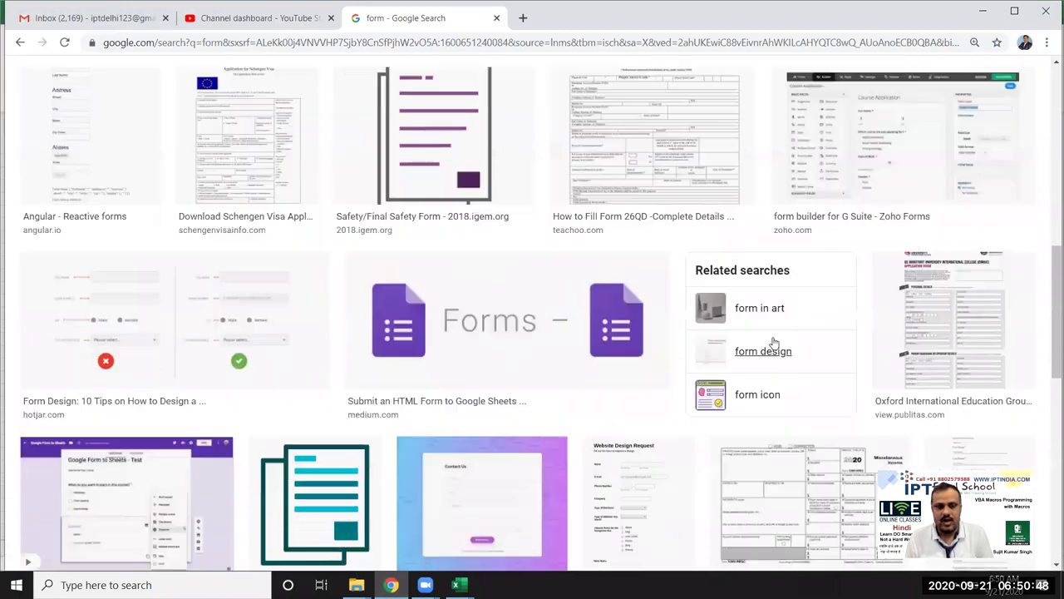
scroll(774, 343, down, 1)
Return to Excel's Data sheet and select empty cell C10 below the records.
key(alt+Tab)
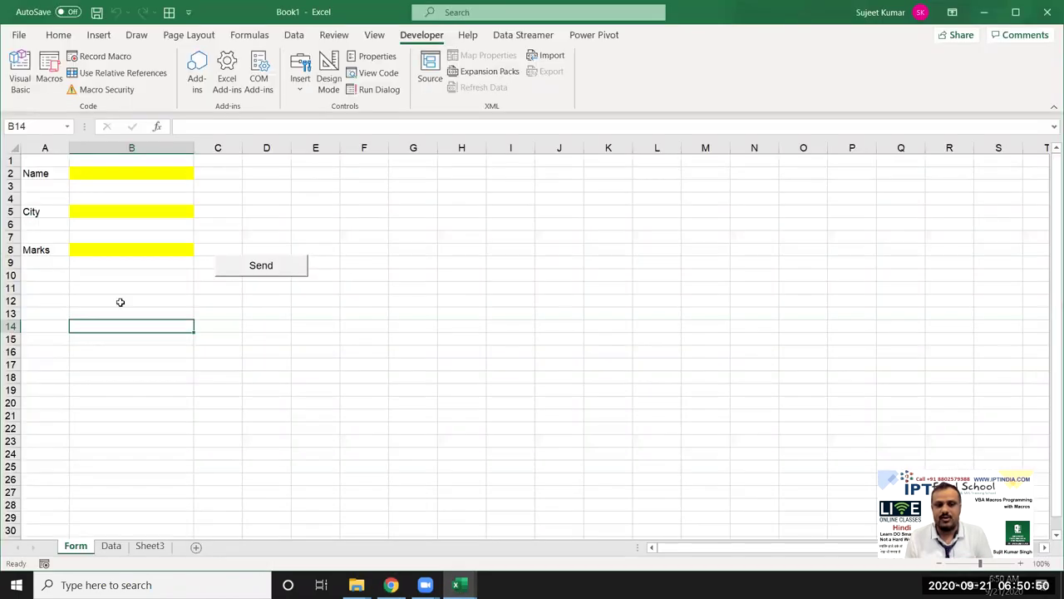
click(113, 546)
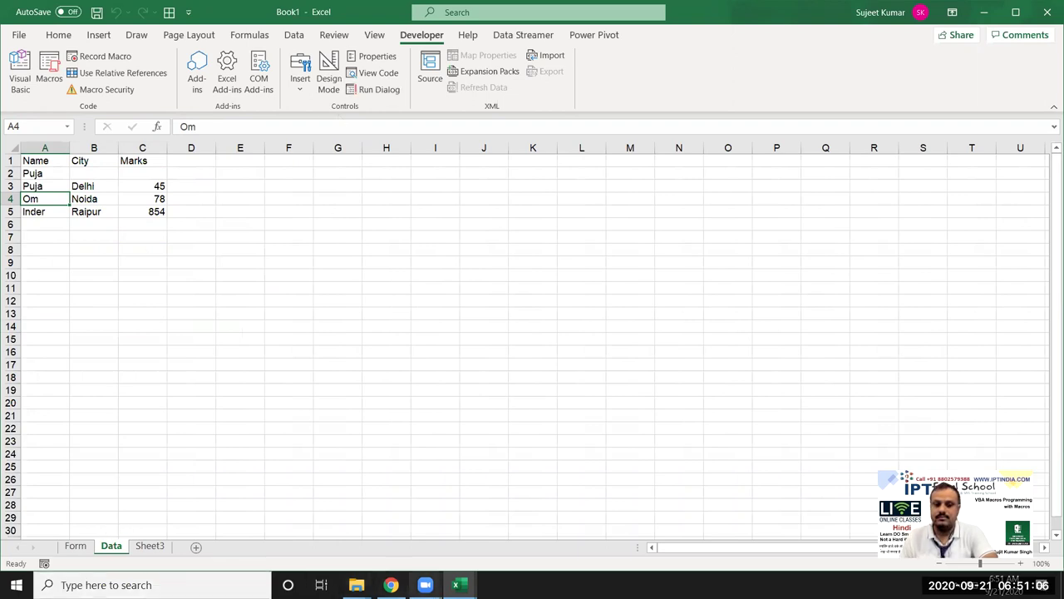
click(125, 274)
click(49, 71)
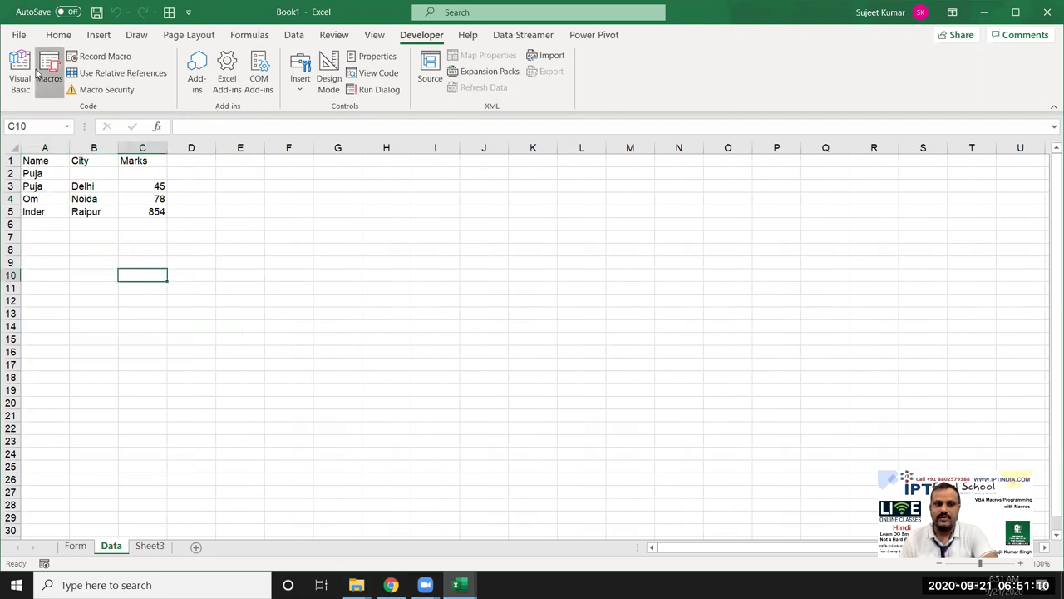
click(418, 247)
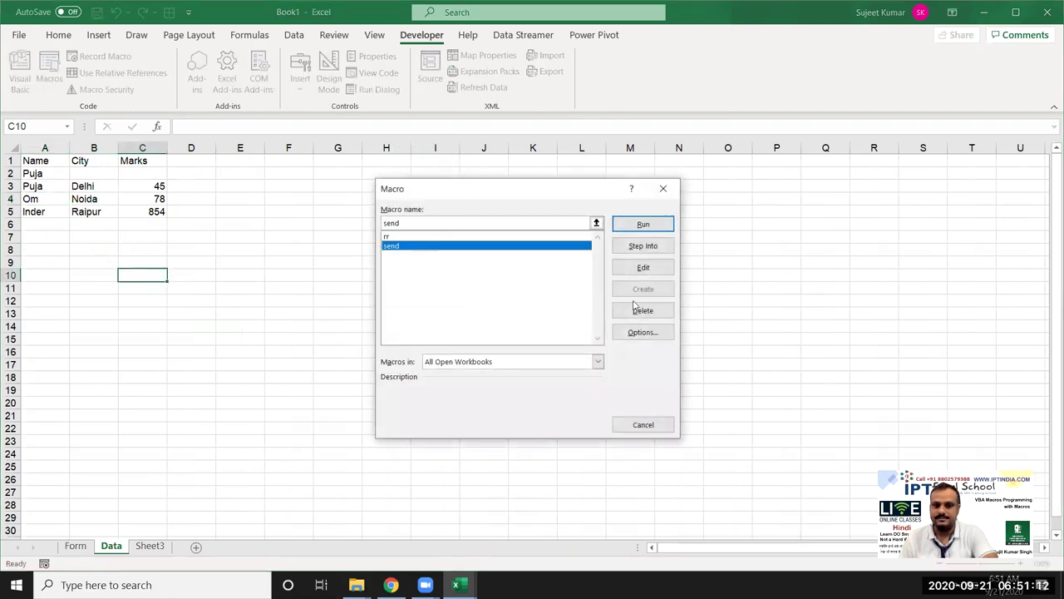
click(643, 333)
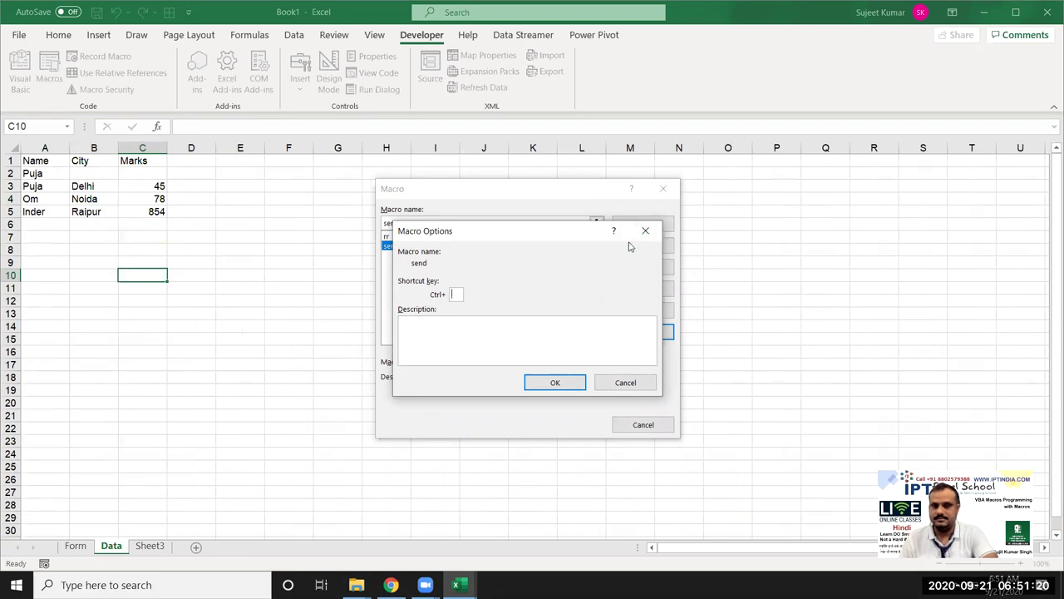
click(646, 232)
click(662, 188)
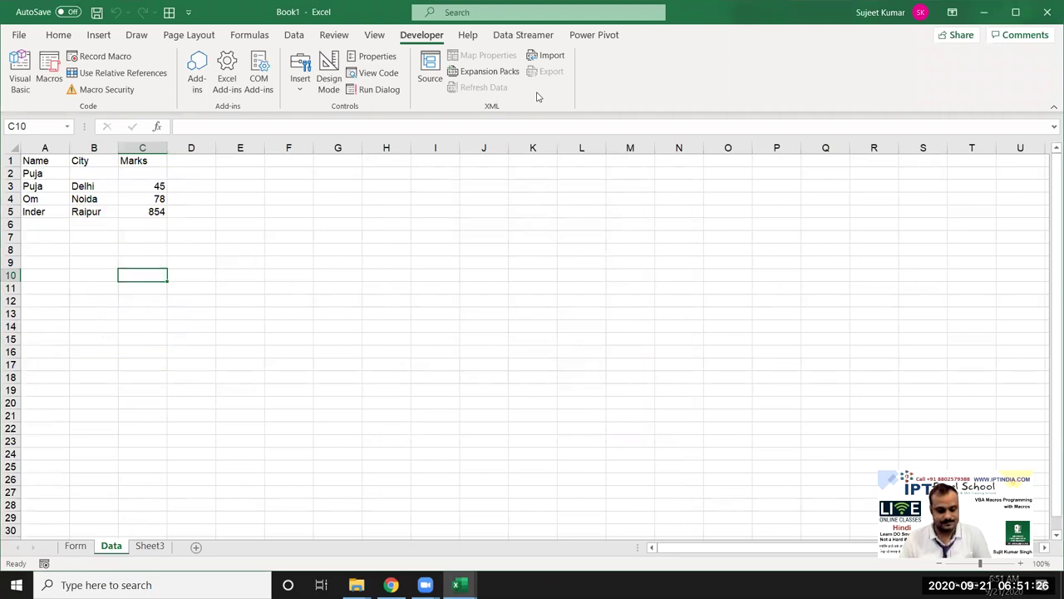
key(super+d)
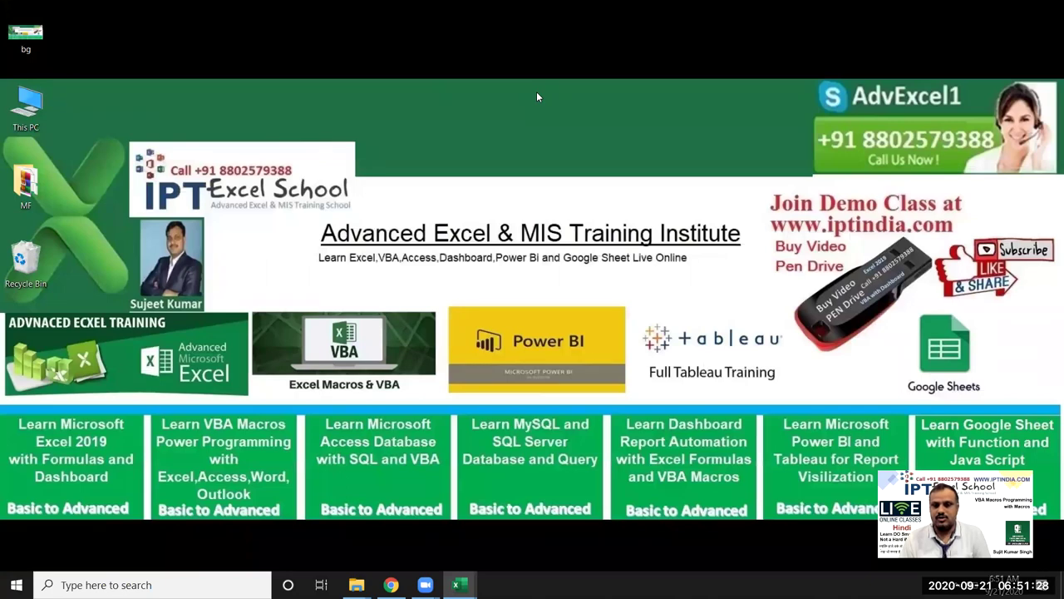